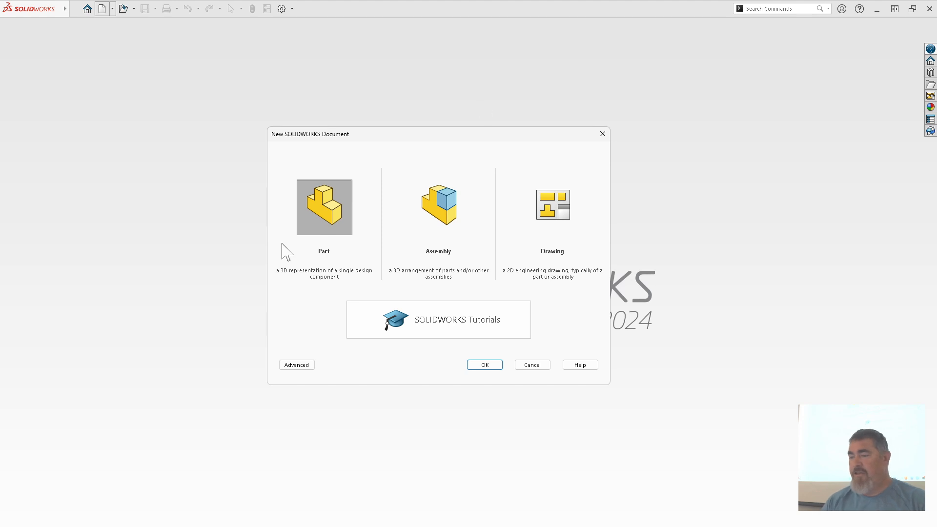
- Create a new part document and bring up its feature modelling commands
double_click(327, 204)
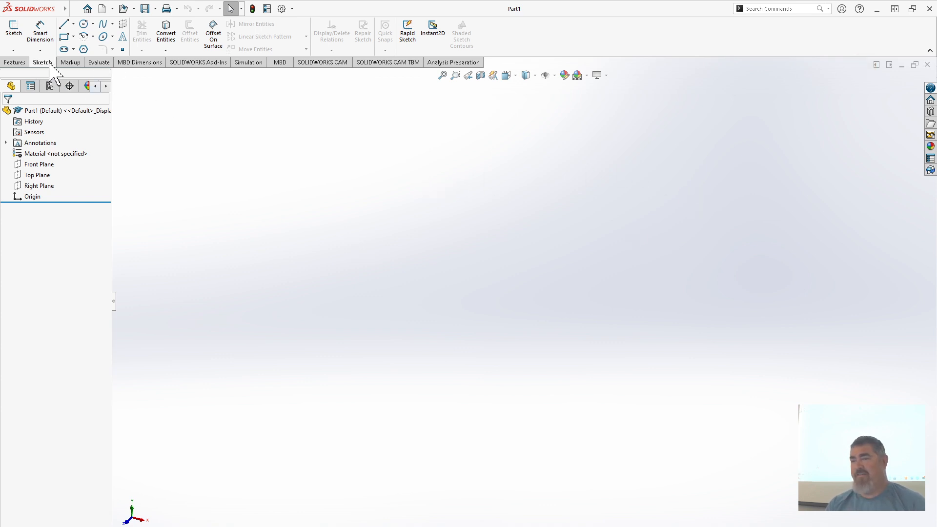
click(21, 64)
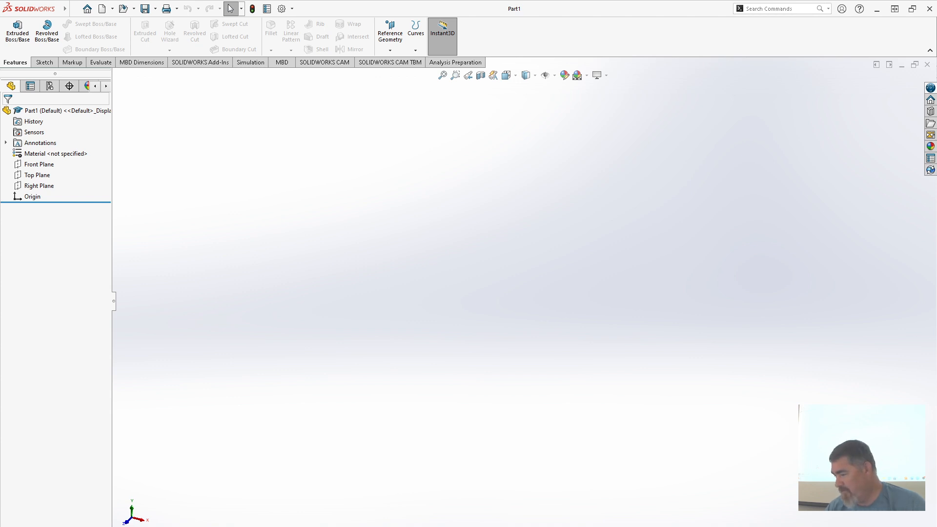
click(822, 526)
double_click(824, 513)
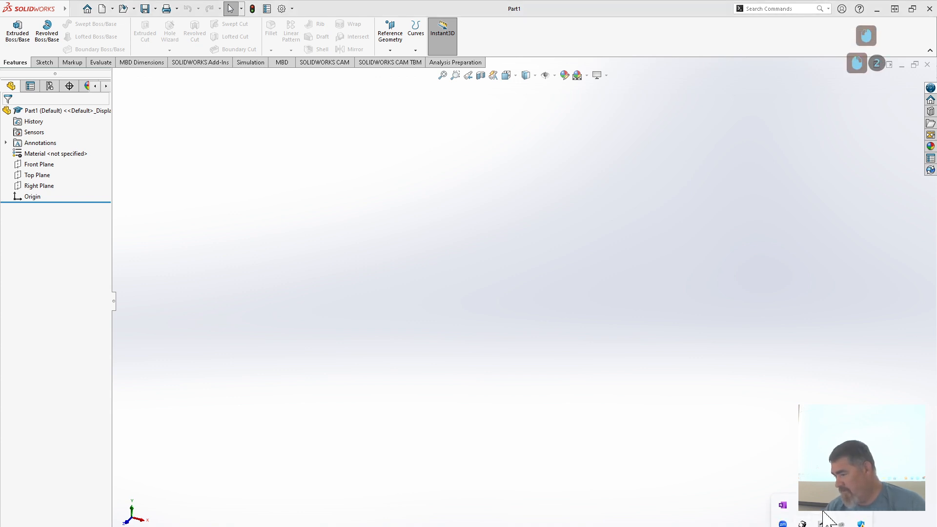
click(438, 483)
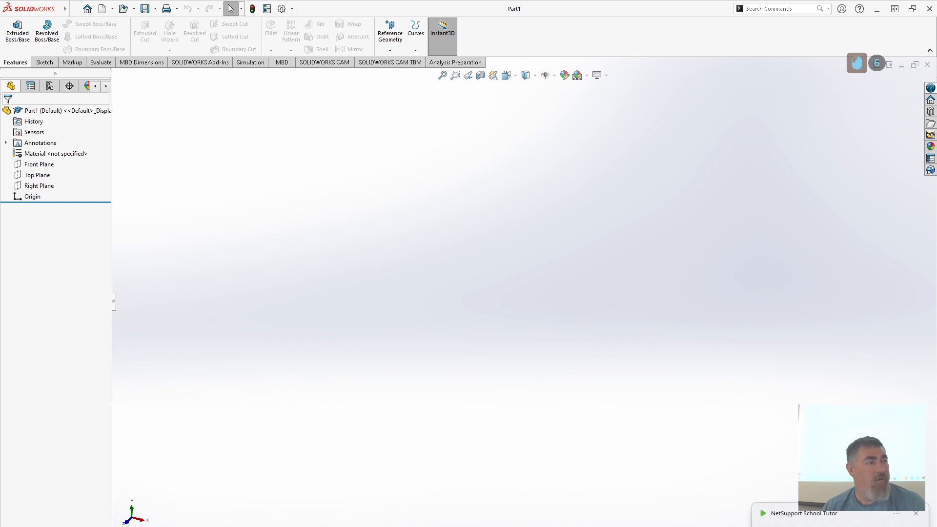
click(425, 216)
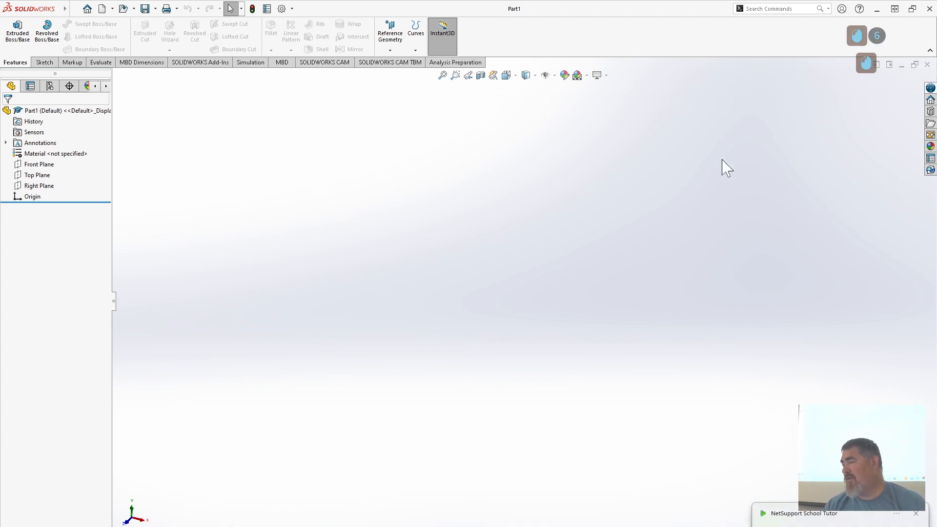
- Apply the Plain White scene as the background of the part's graphics area
click(606, 76)
click(588, 75)
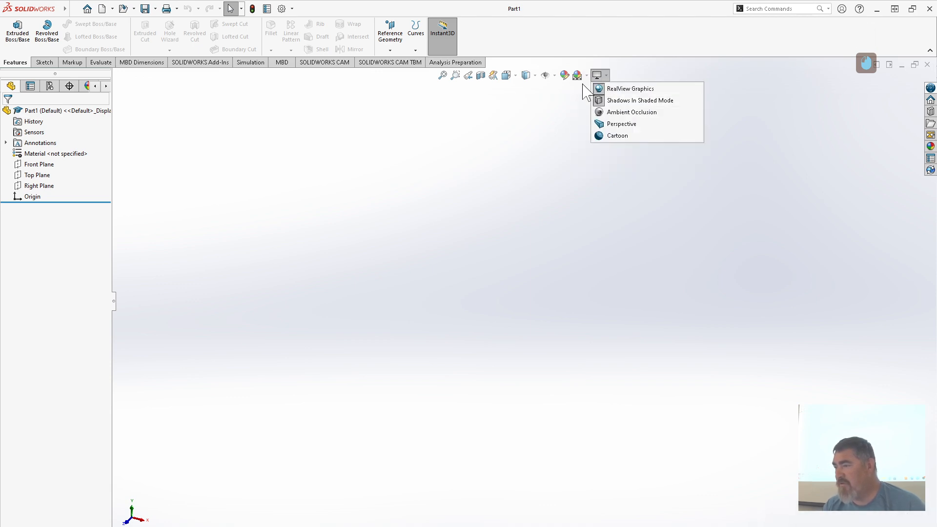
click(602, 100)
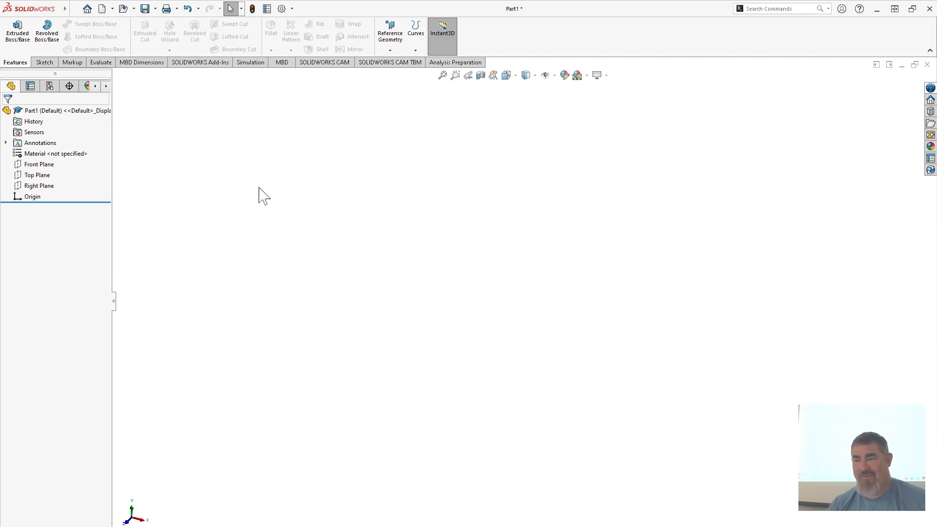
click(587, 76)
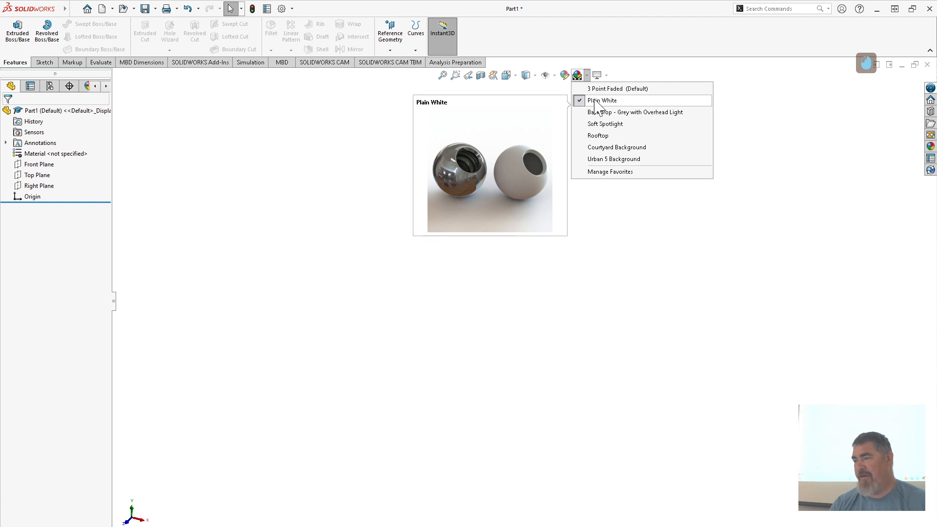
click(300, 273)
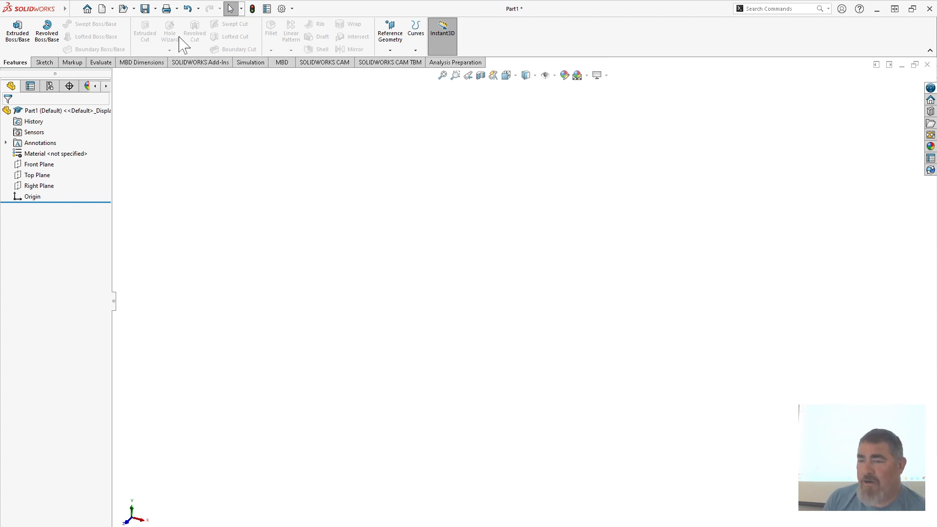
click(45, 63)
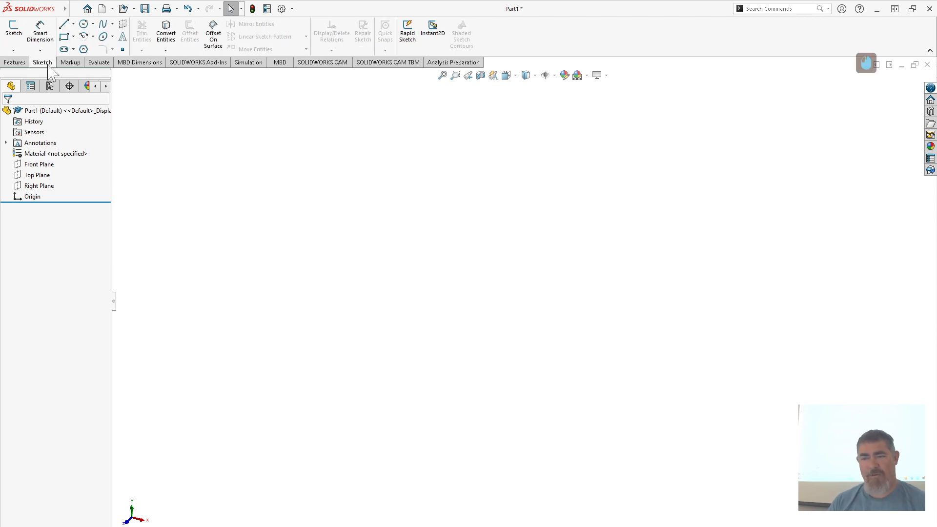
click(24, 64)
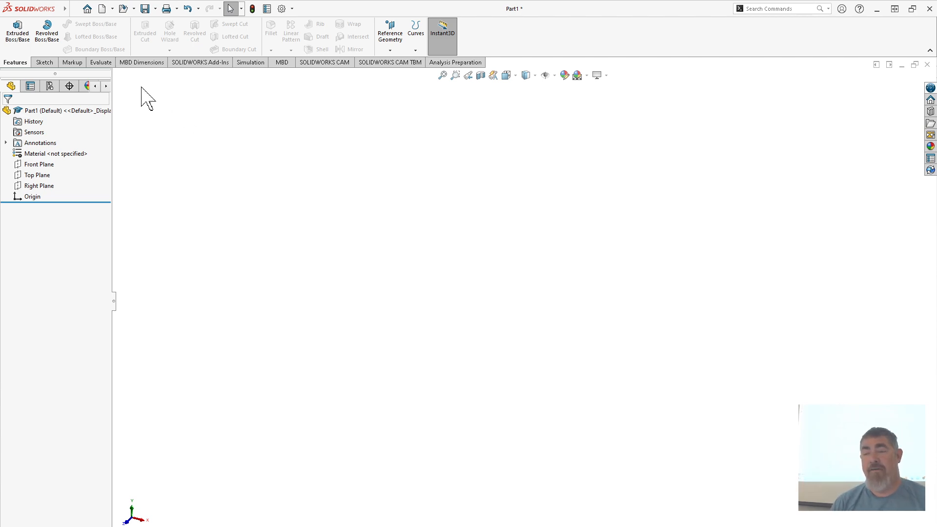
click(43, 62)
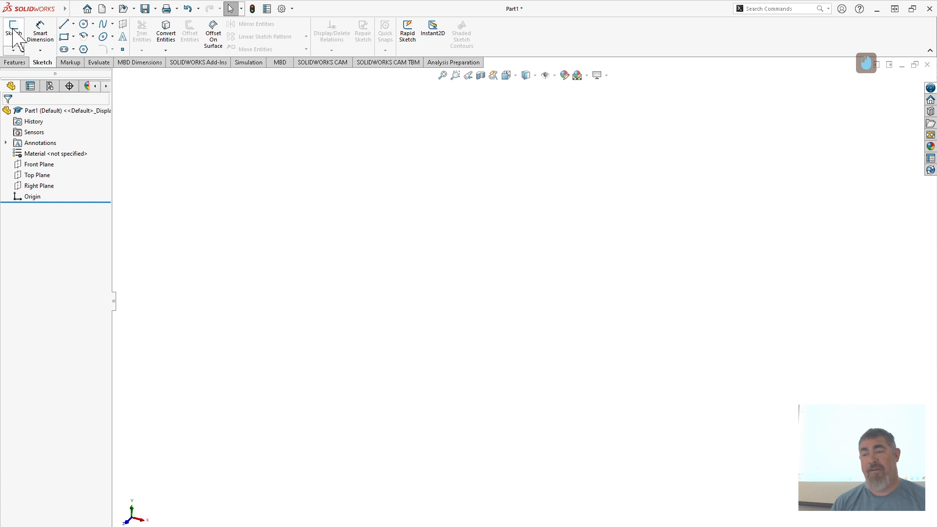
- Start an Extruded Boss/Base with its cross-section sketch on the Top Plane
click(16, 62)
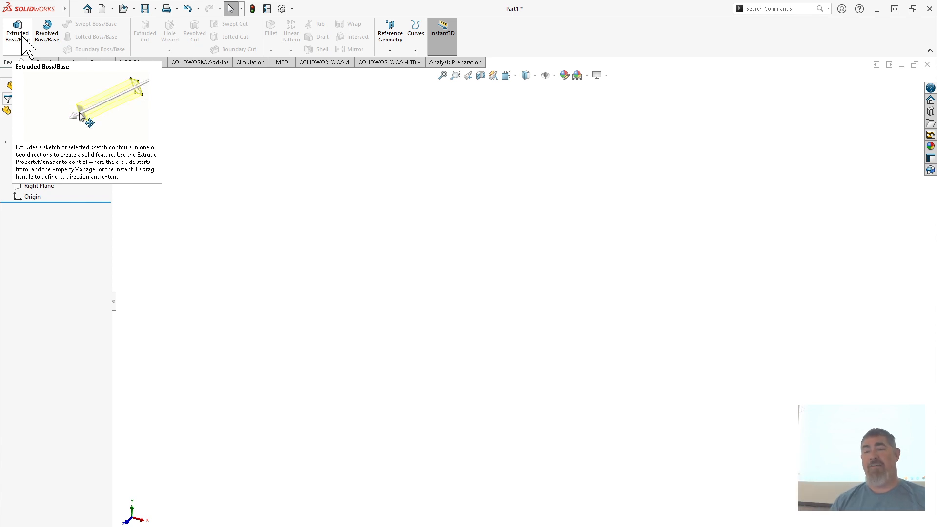
click(22, 39)
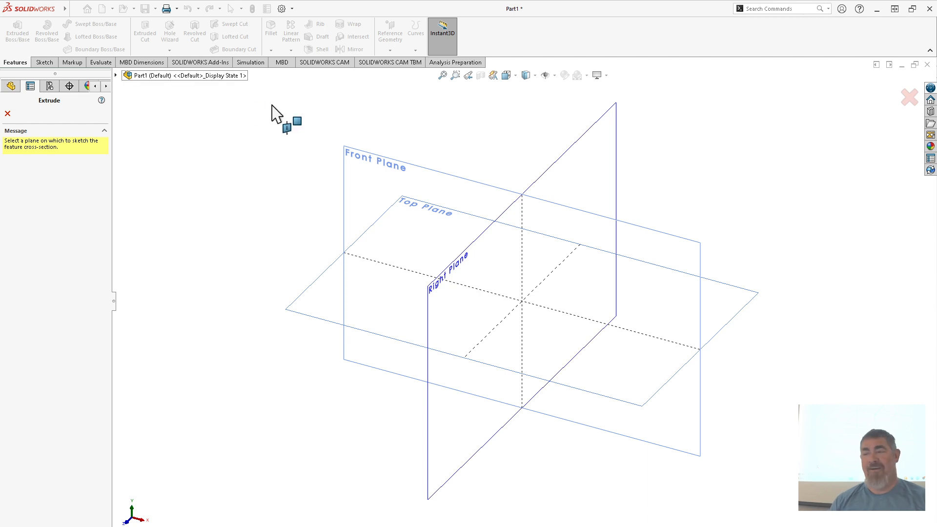
click(418, 204)
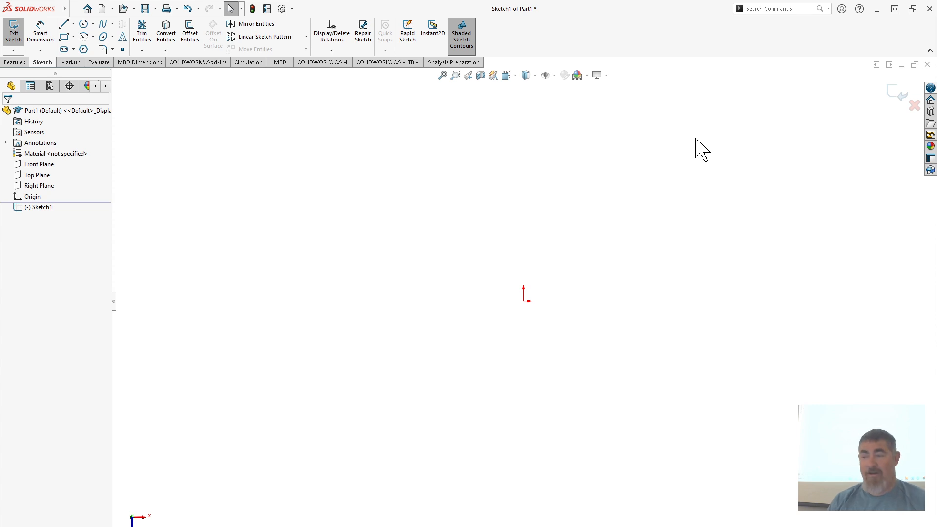
- Enable the view selector cube and orient the open sketch to the isometric view
key(space)
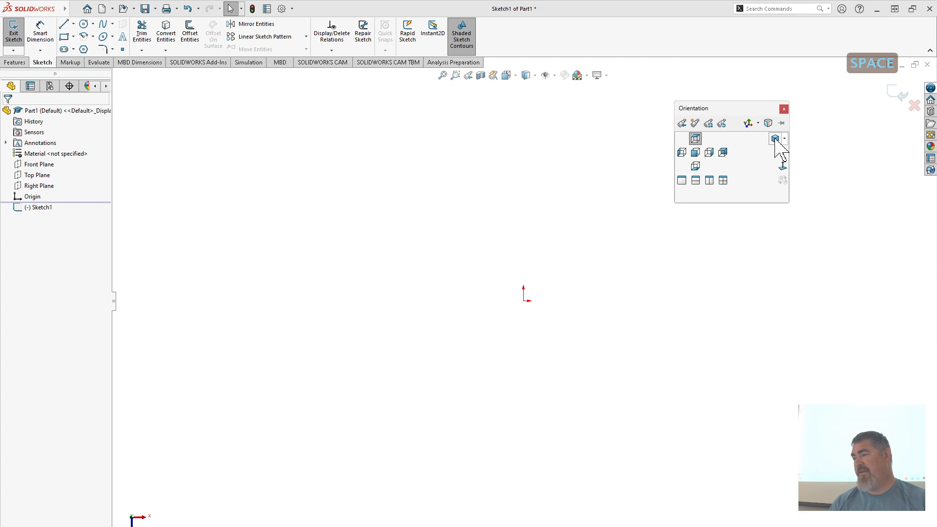
click(770, 125)
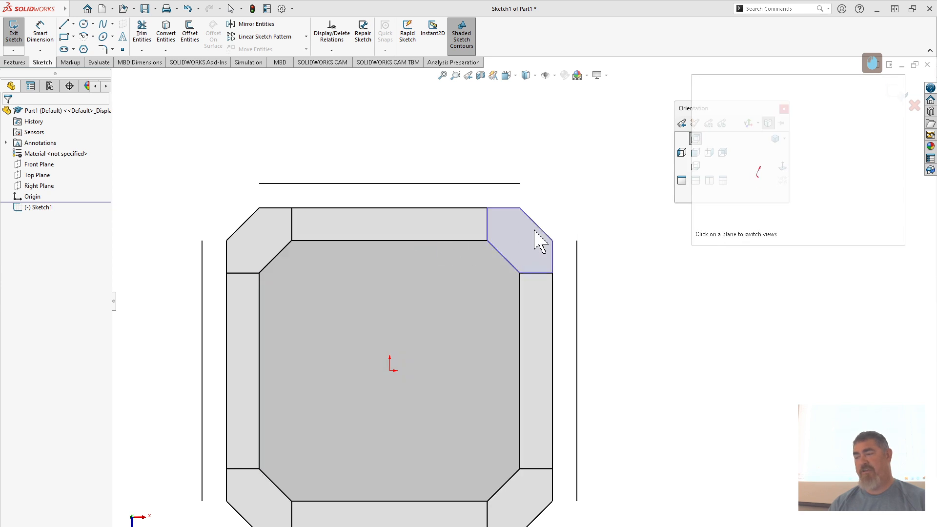
click(540, 241)
key(space)
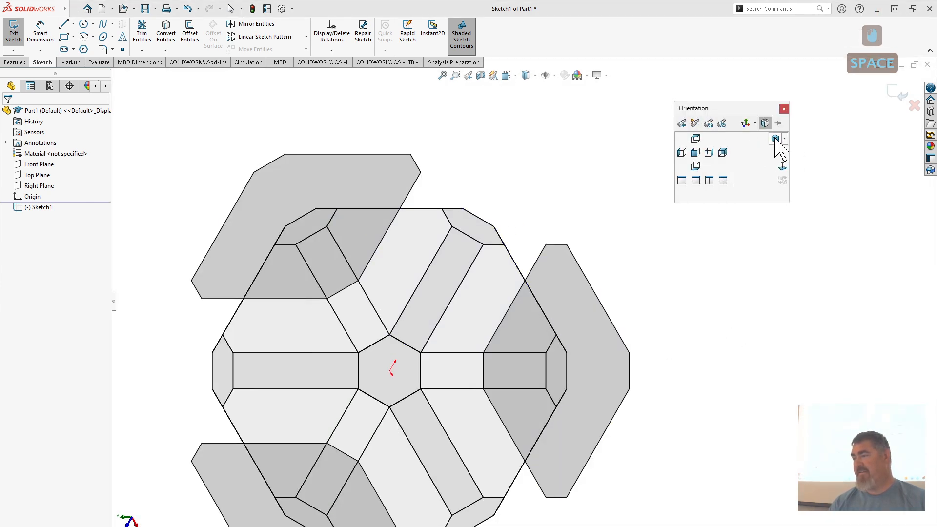
click(776, 142)
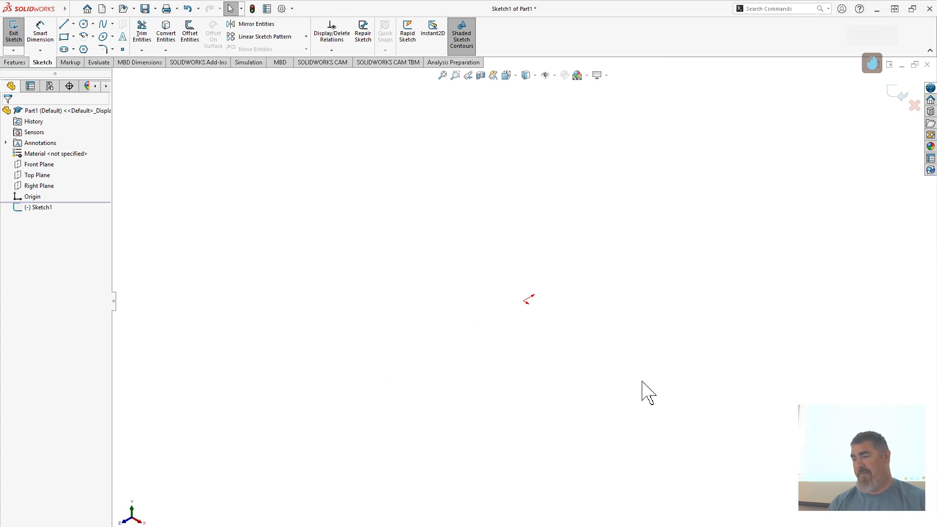
key(space)
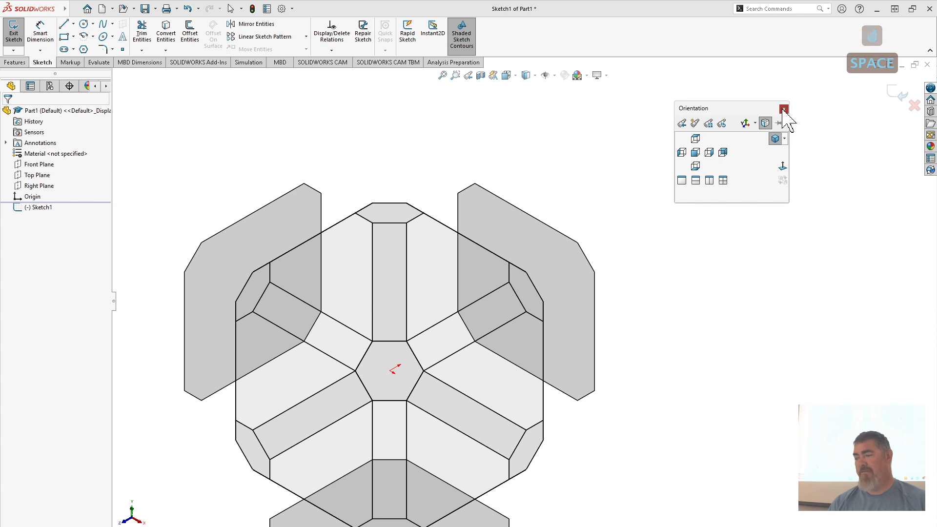
click(784, 109)
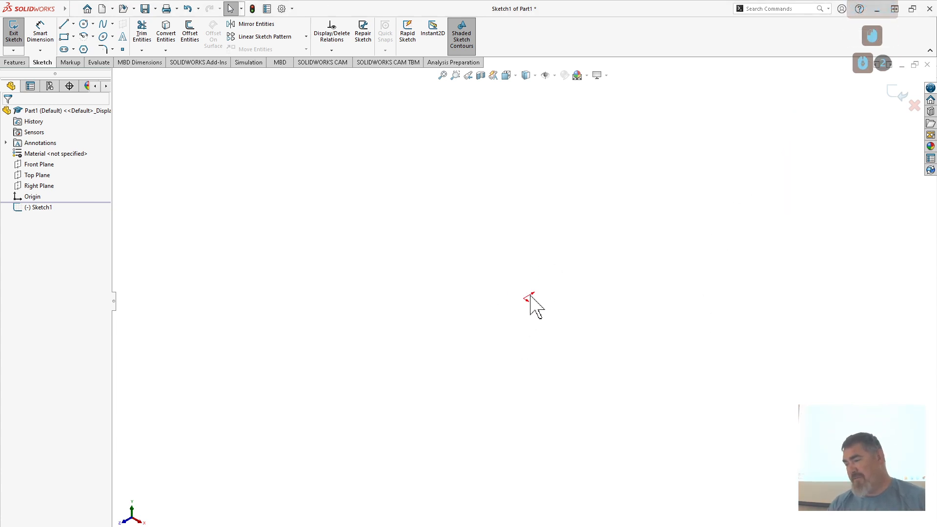
scroll(533, 298, down, 3)
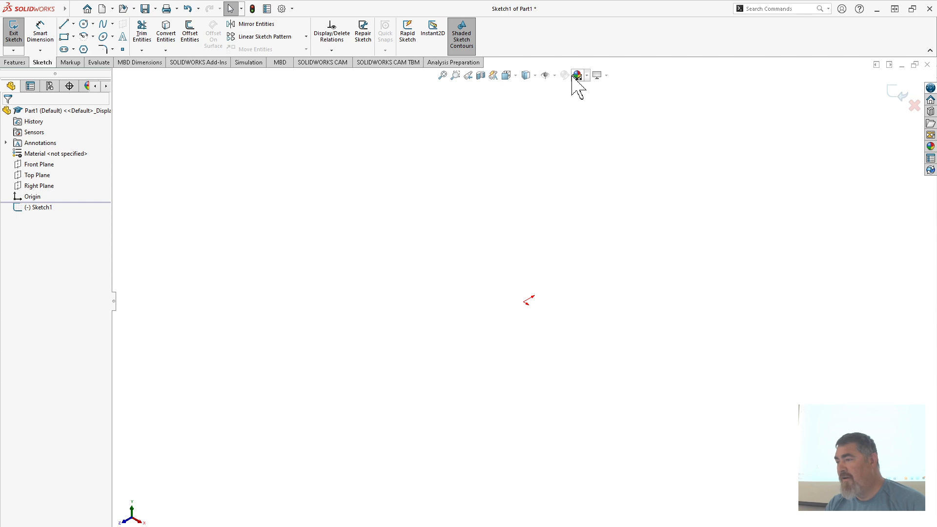
- Turn on the display of the sketch grid in the open sketch
click(556, 76)
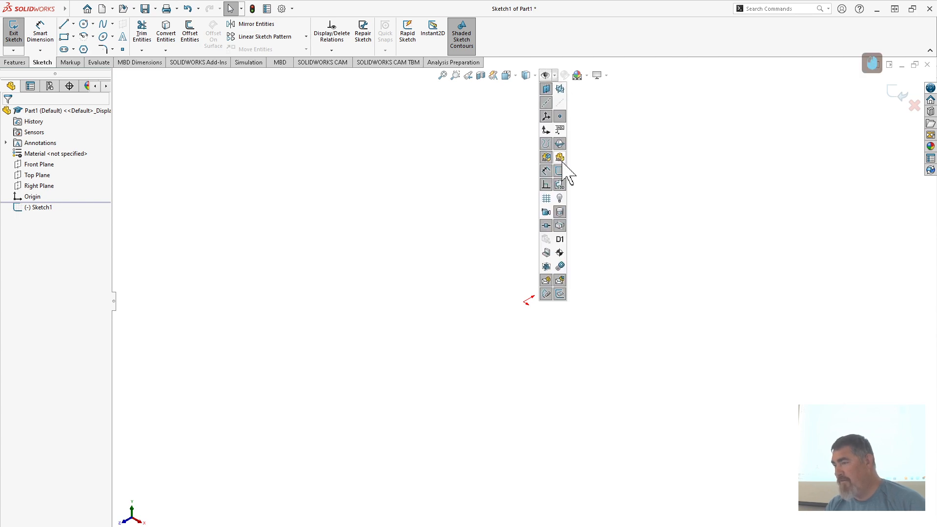
click(547, 198)
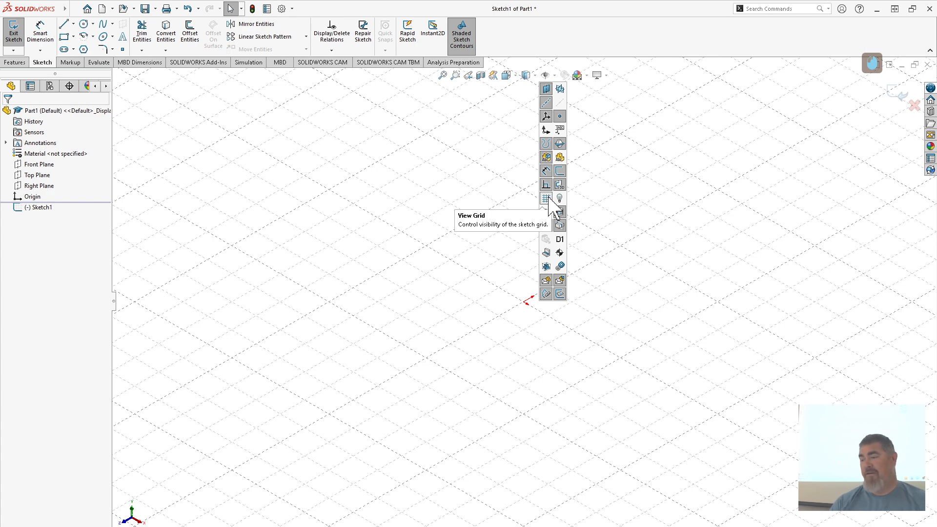
click(548, 200)
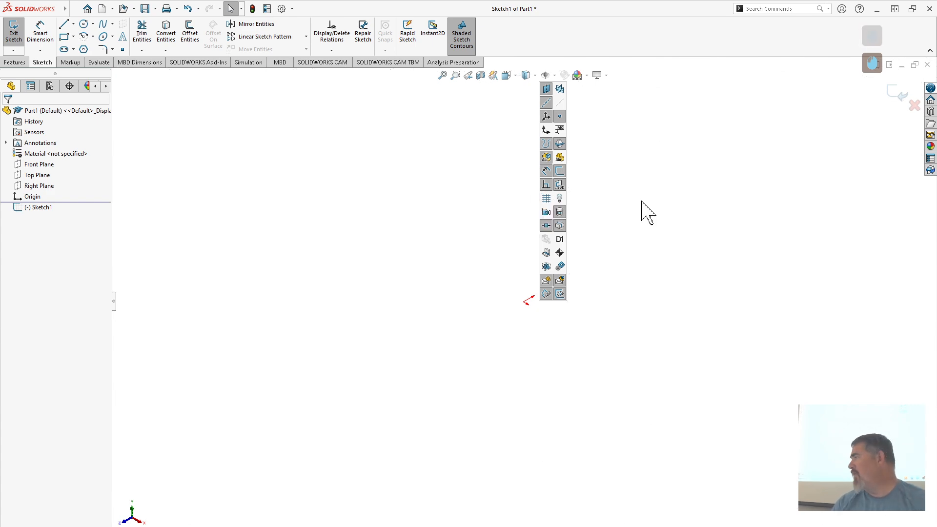
click(707, 278)
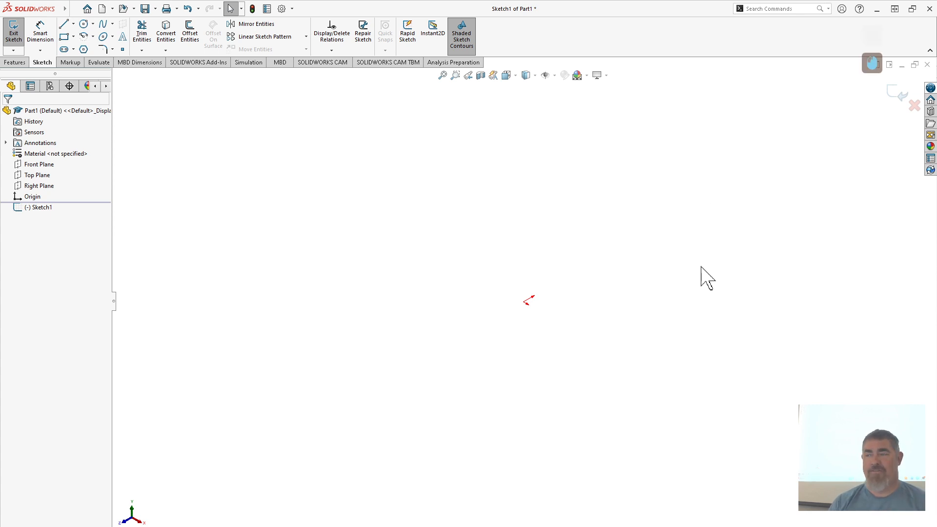
click(554, 78)
click(550, 197)
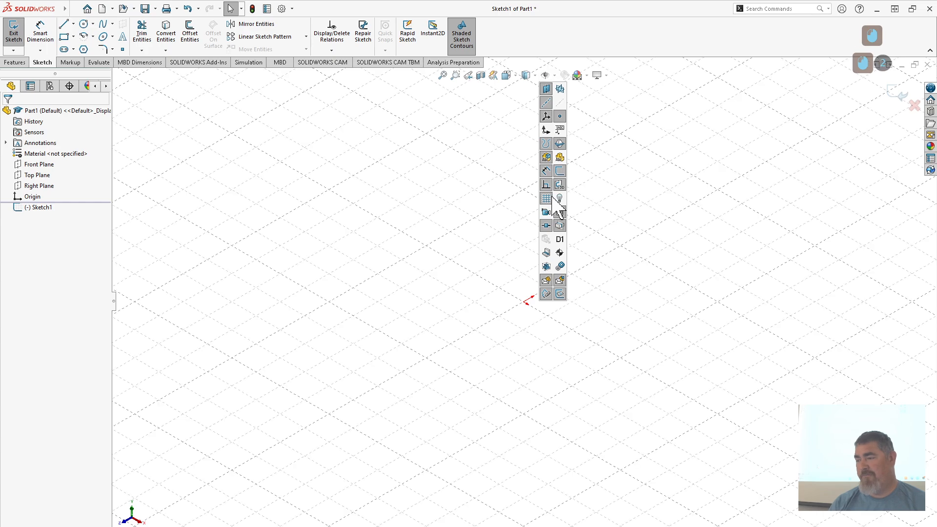
click(683, 217)
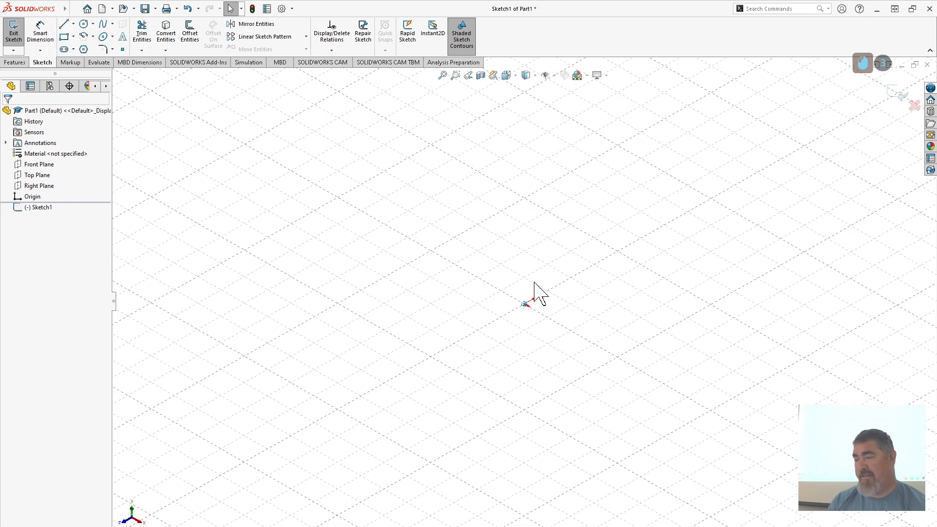
mouse_move(536, 293)
middle_down()
mouse_move(571, 327)
mouse_move(716, 316)
mouse_move(724, 141)
middle_up()
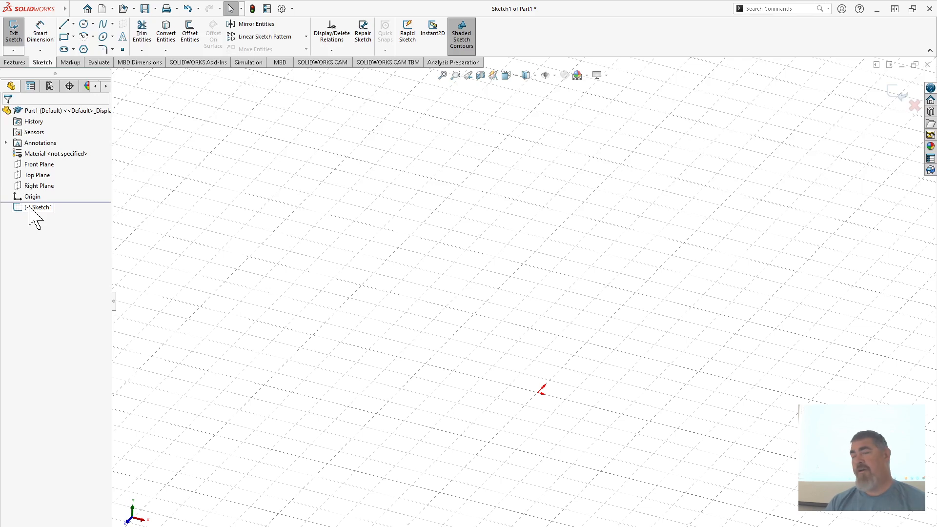
click(74, 36)
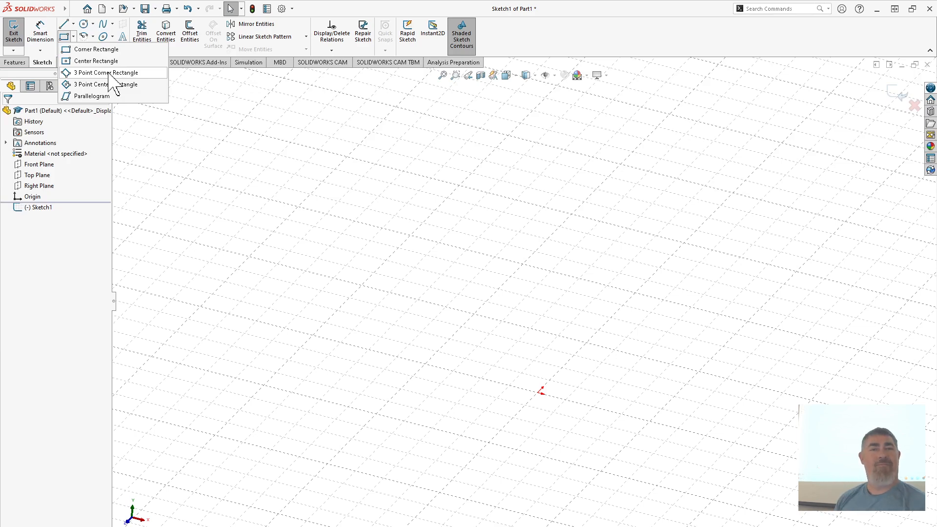
click(93, 24)
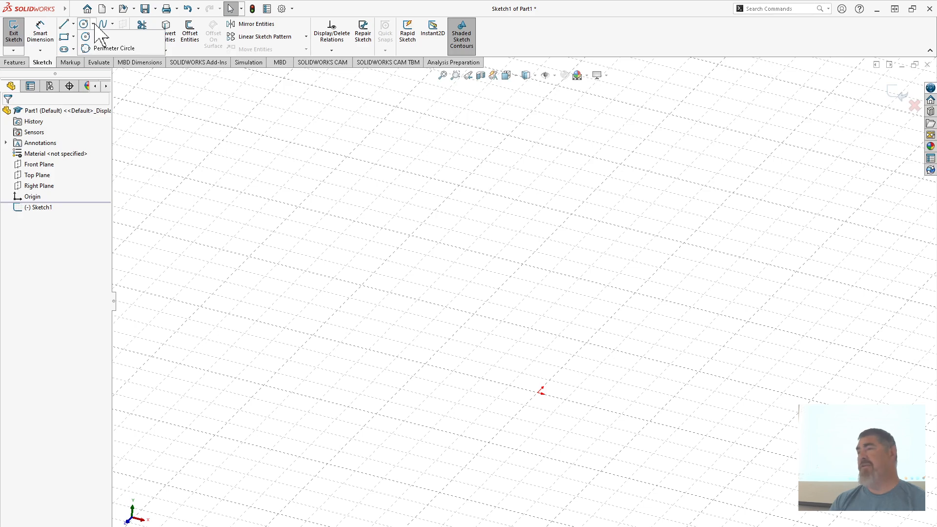
click(73, 49)
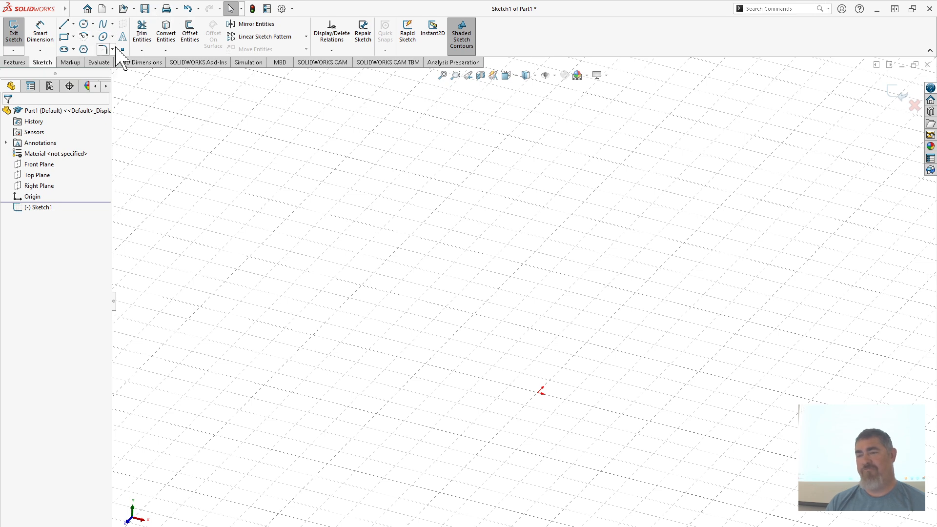
- Sketch a corner rectangle starting at the origin, about 2.11 wide in X and 1.42 in Y
click(64, 37)
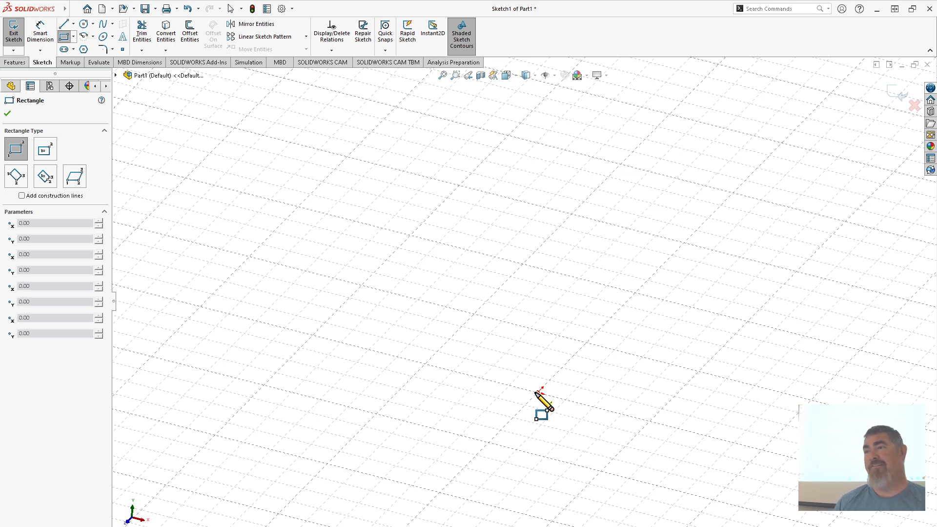
click(537, 392)
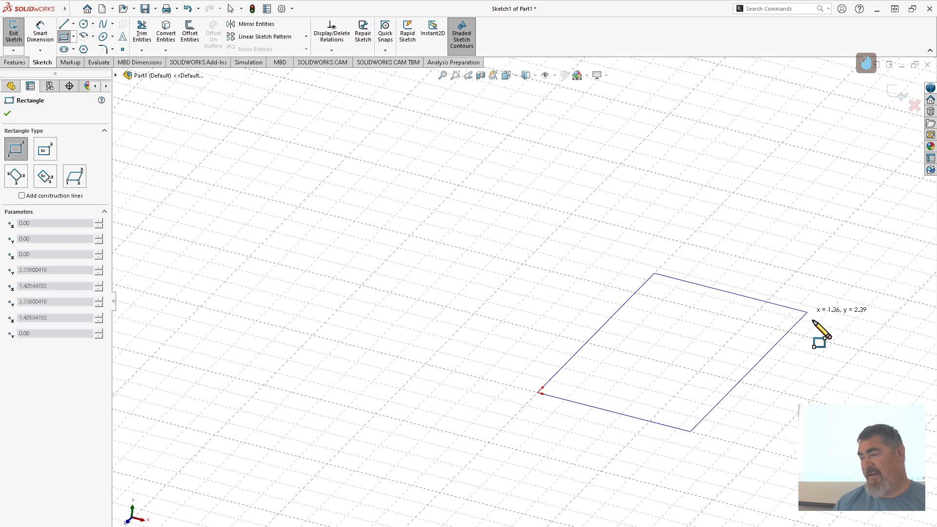
click(845, 382)
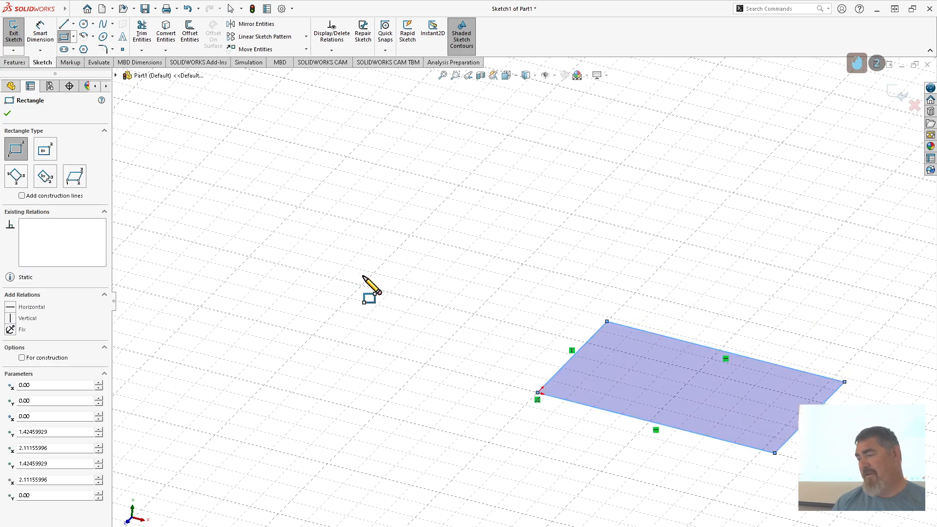
- Leave the rectangle tool and open the keyboard shortcut settings in the Customize dialog
key(Escape)
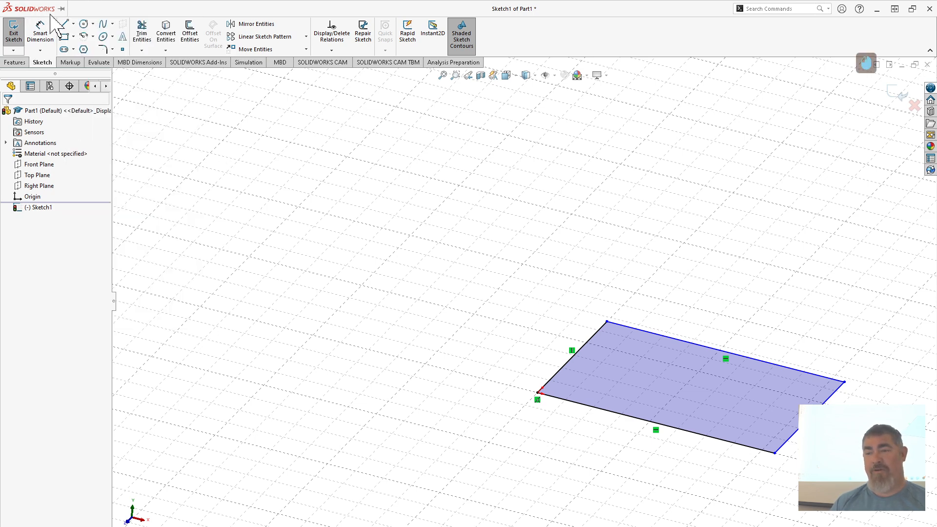
double_click(26, 8)
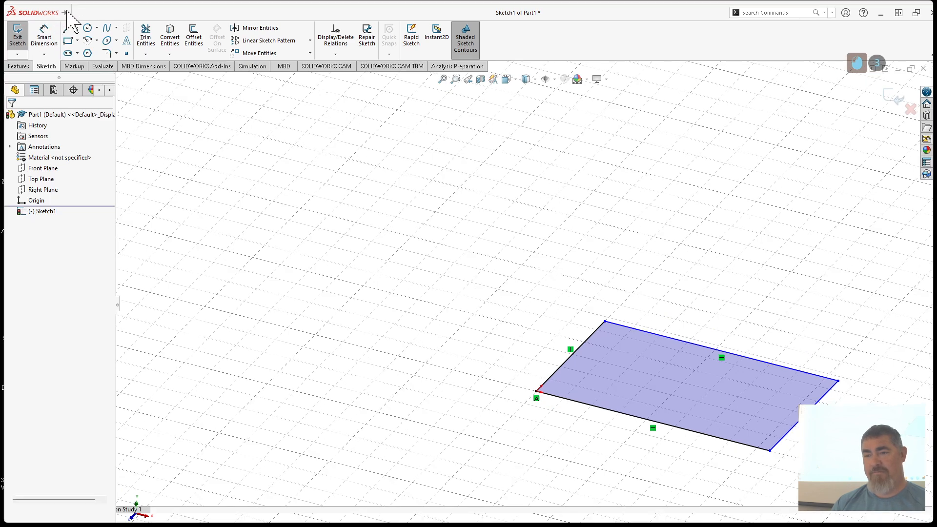
mouse_move(70, 12)
click(346, 233)
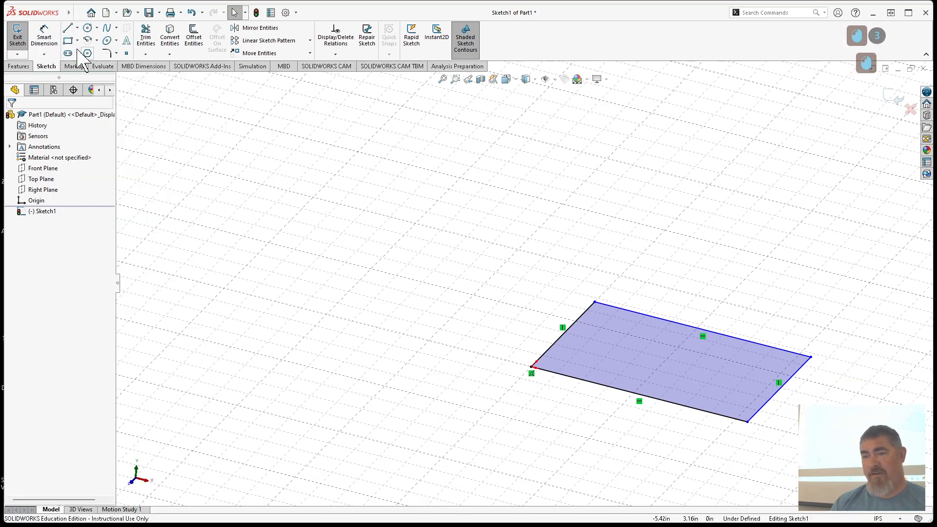
mouse_move(42, 12)
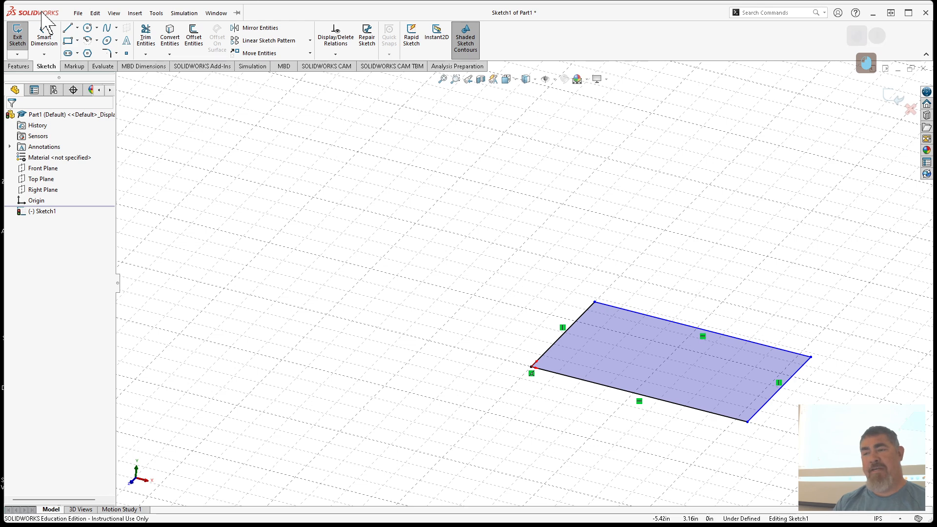
click(139, 14)
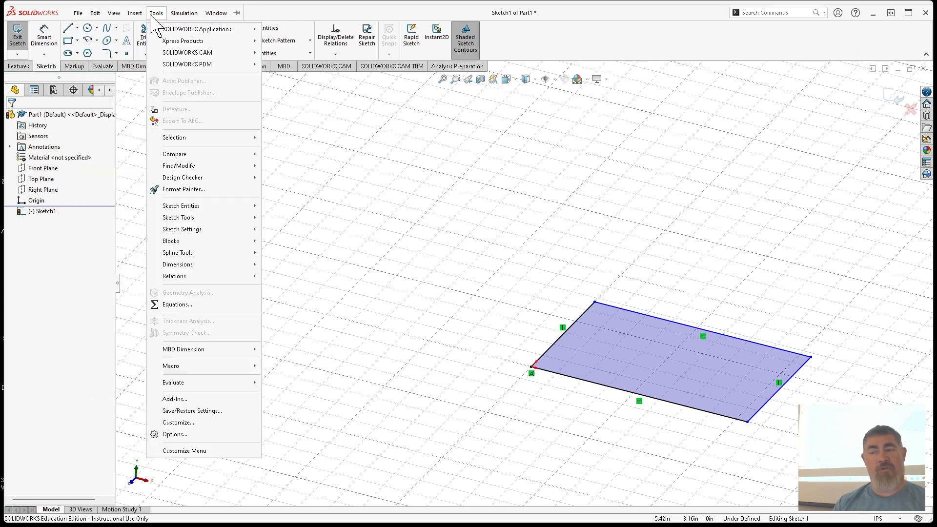
mouse_move(156, 14)
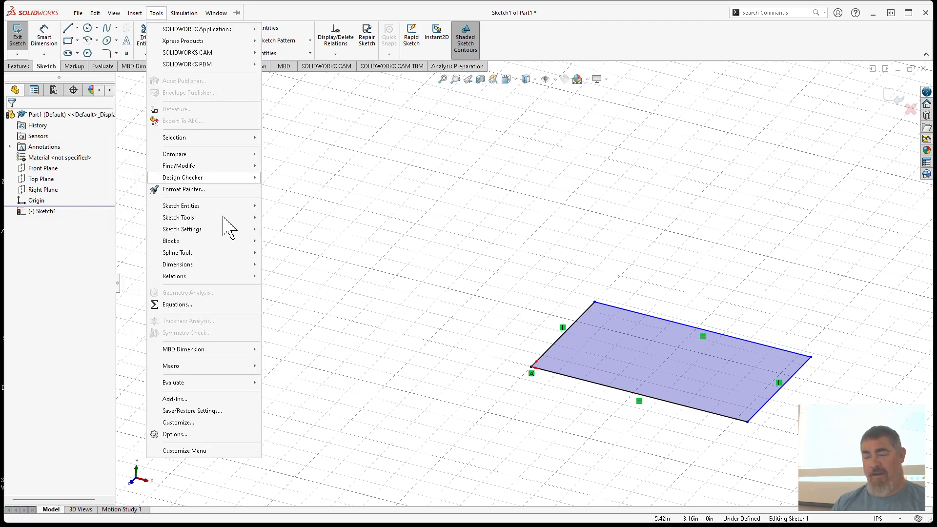
click(178, 423)
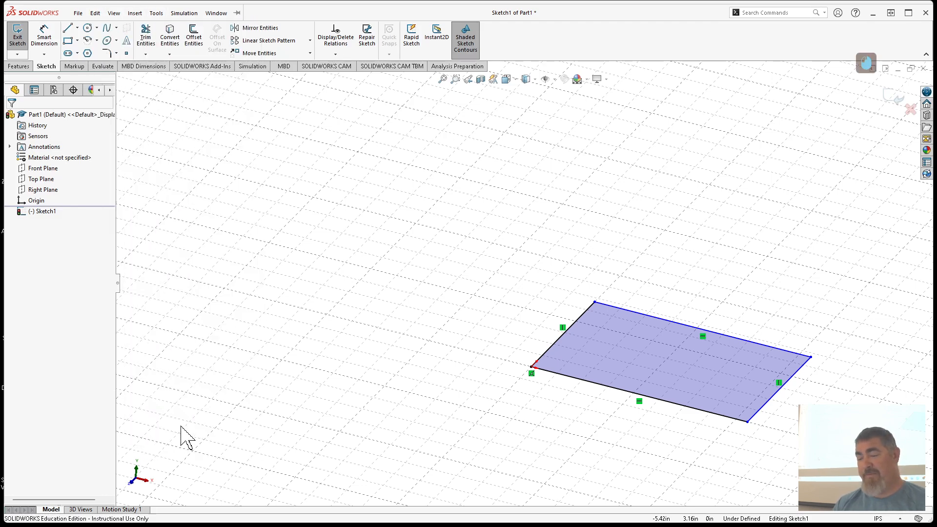
drag(690, 266, 436, 95)
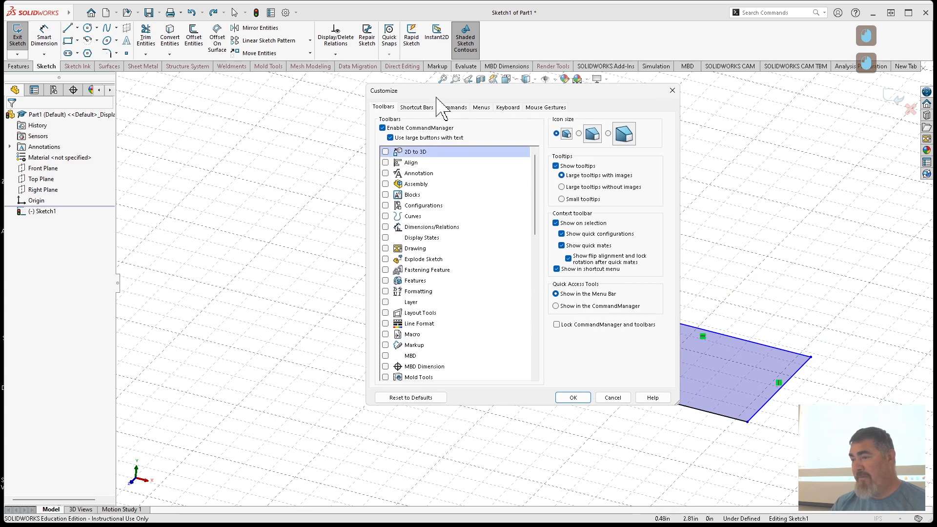
click(507, 107)
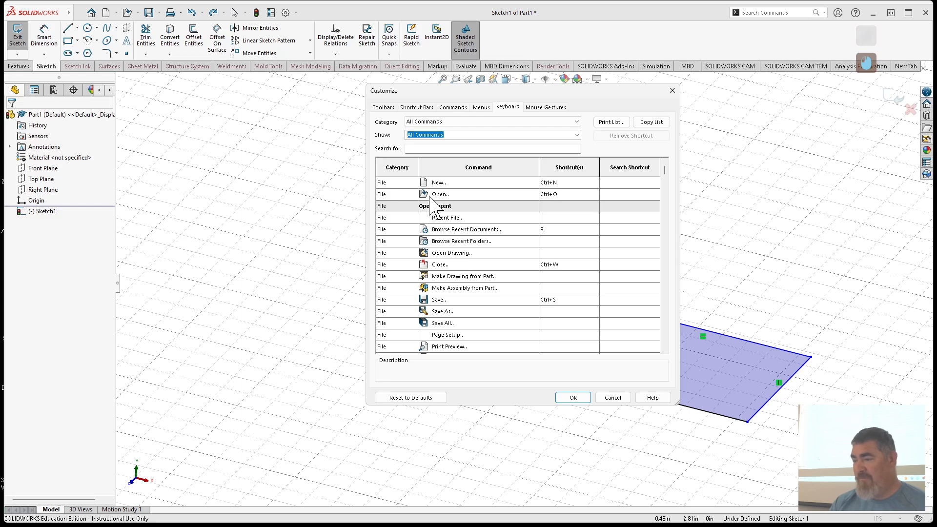
- Find the Smart dimension command by searching for "sma", assign it the shortcut D, accept the reassignment and apply the customization
click(442, 148)
text(sma)
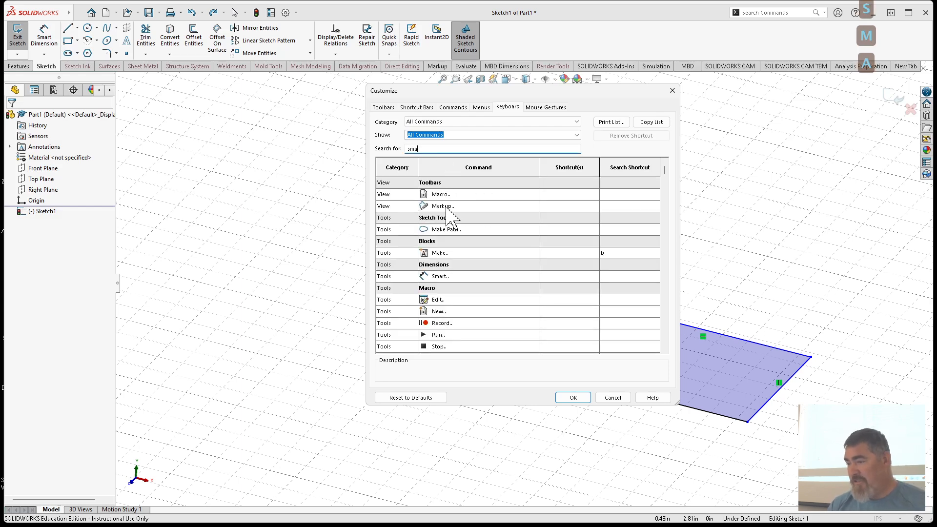
click(450, 277)
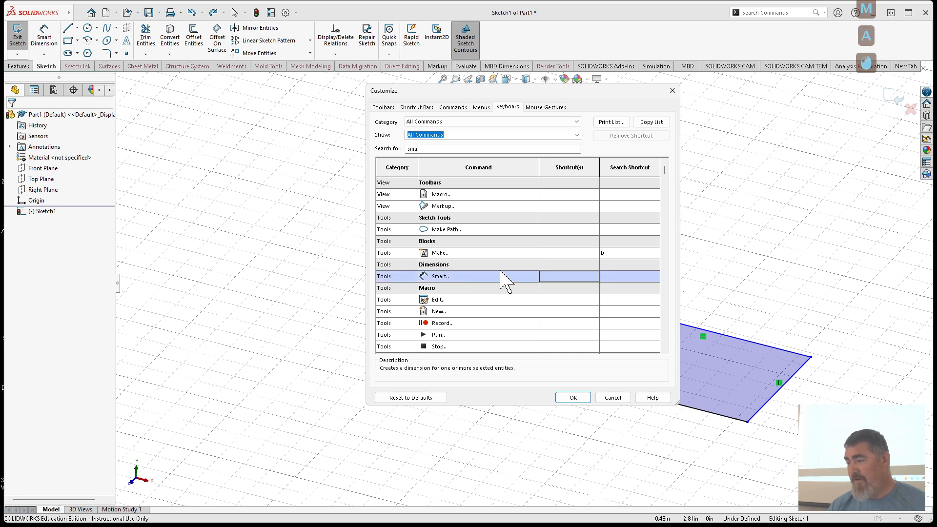
click(569, 277)
key(d)
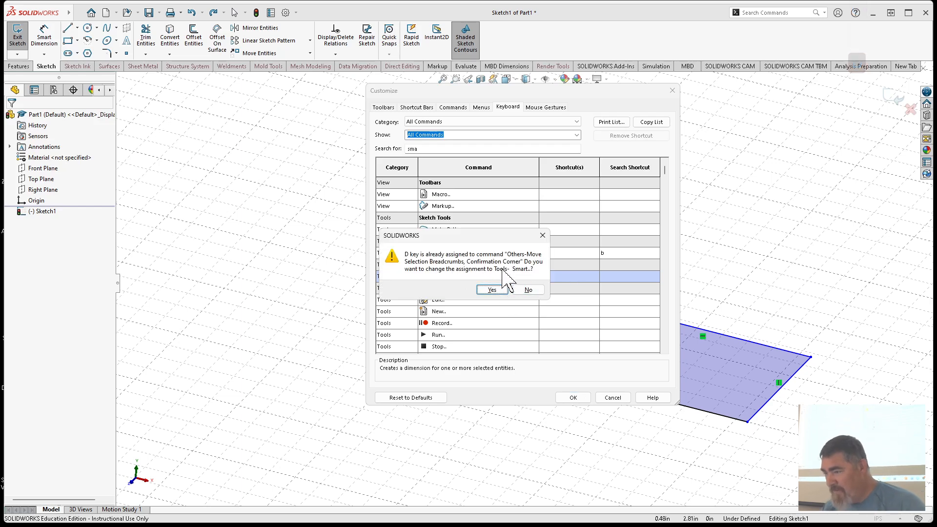
click(492, 290)
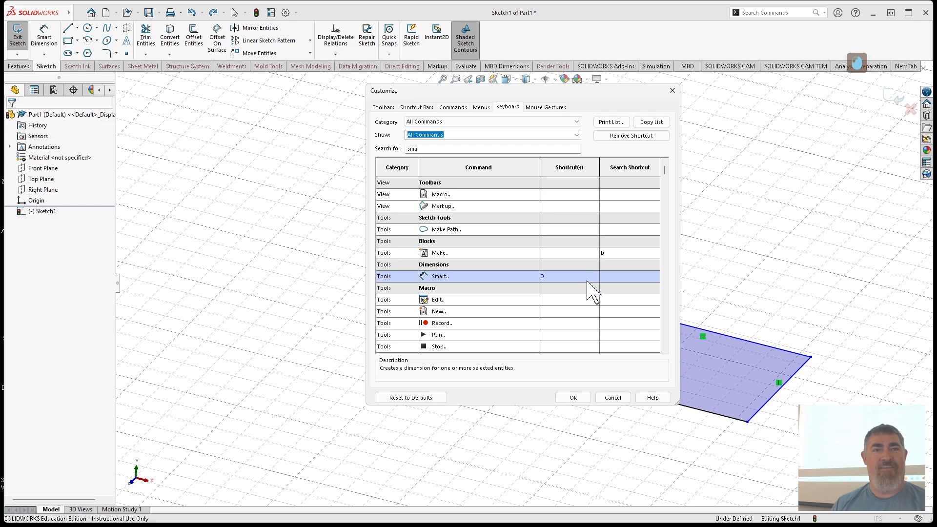
click(574, 398)
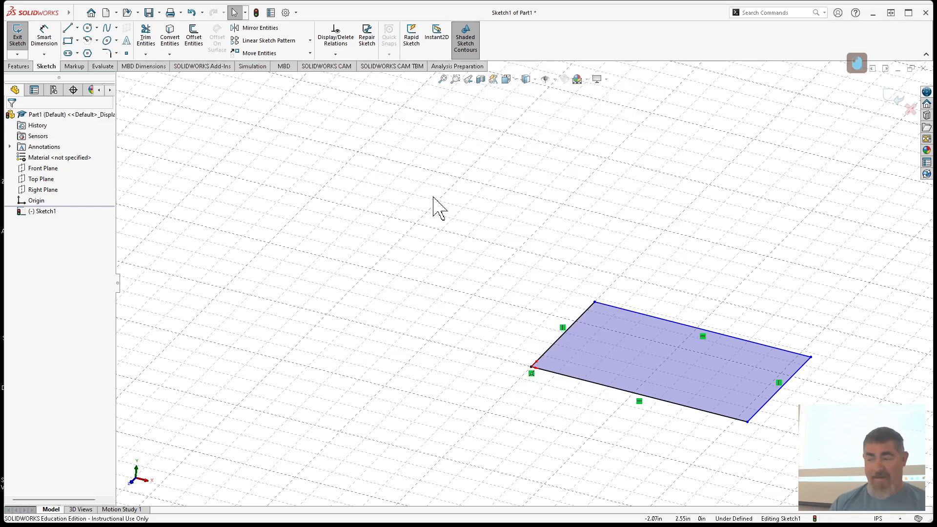
- Dimension the rectangle's long edge opposite the origin with Smart Dimension and set it to 45mm
key(d)
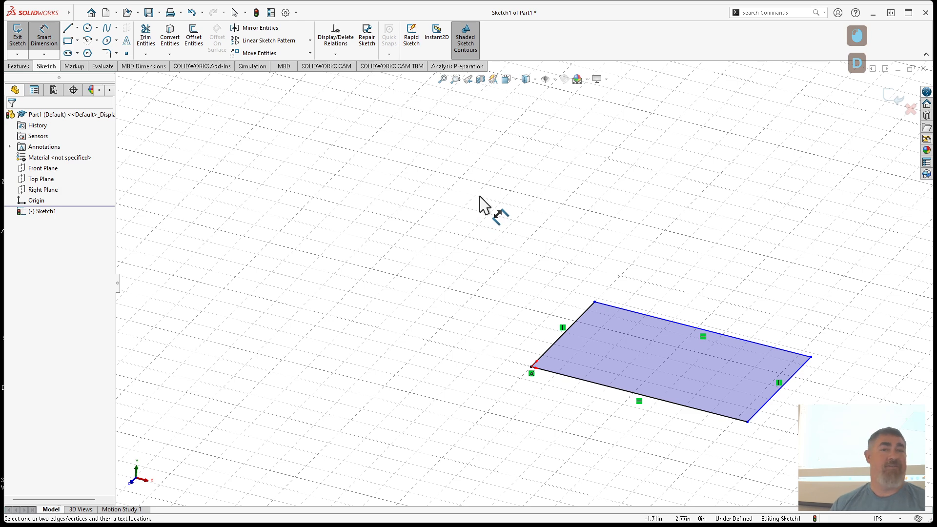
click(674, 323)
click(703, 293)
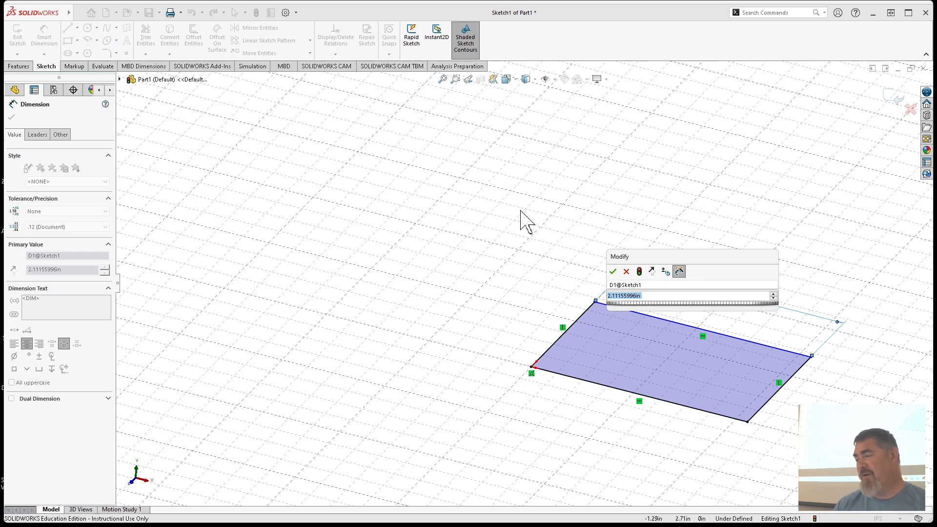
text(45mm)
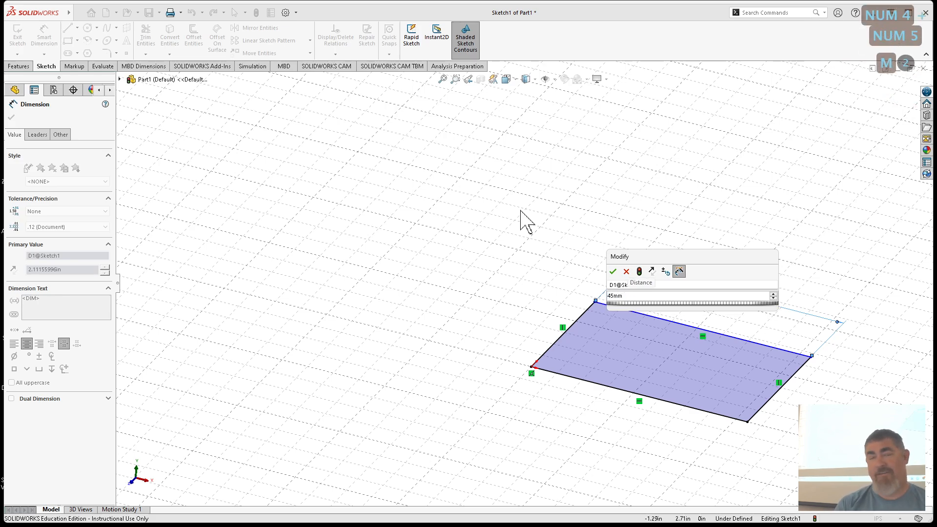
key(Return)
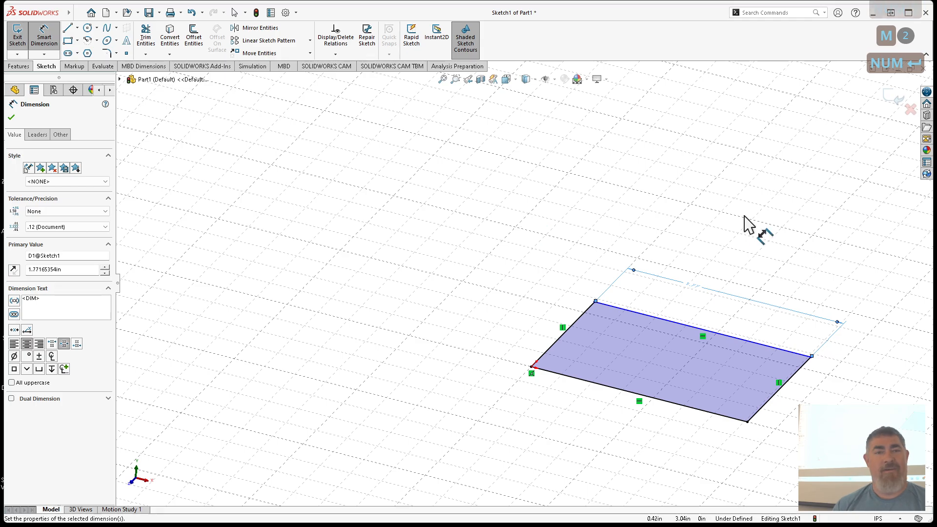
- Leave the dimension tool, switch the document's unit system to MMGS and close the sketch
mouse_move(790, 263)
shift+middle_down()
mouse_move(773, 312)
mouse_move(737, 291)
mouse_move(708, 363)
shift+middle_up()
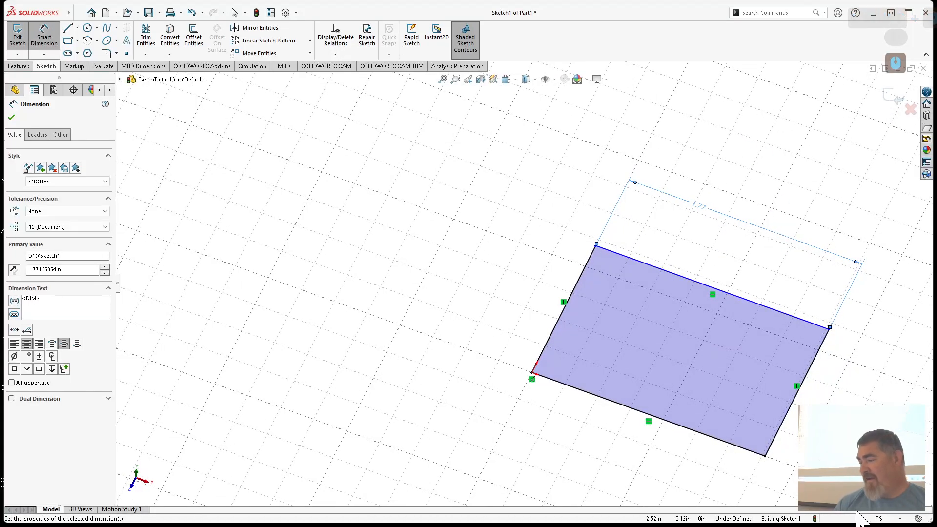
right_click(882, 467)
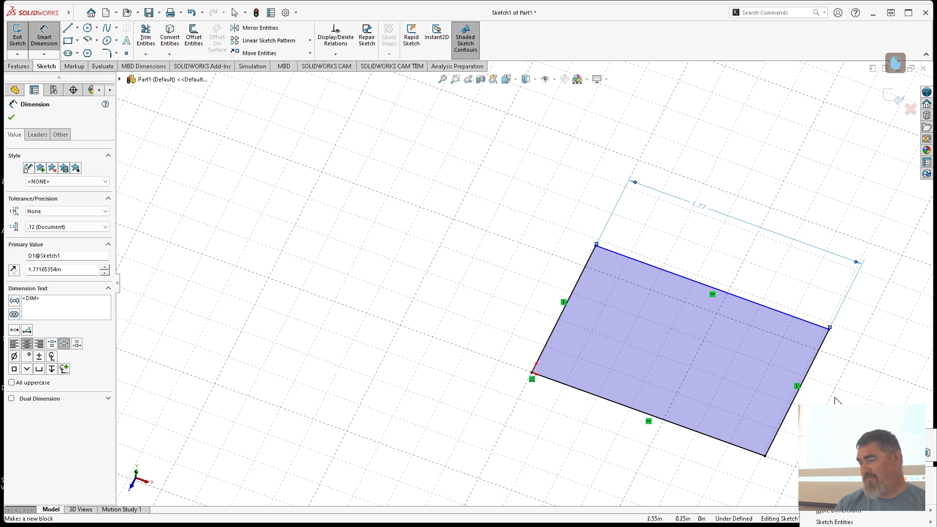
key(Escape)
key(Escape)
key(Escape)
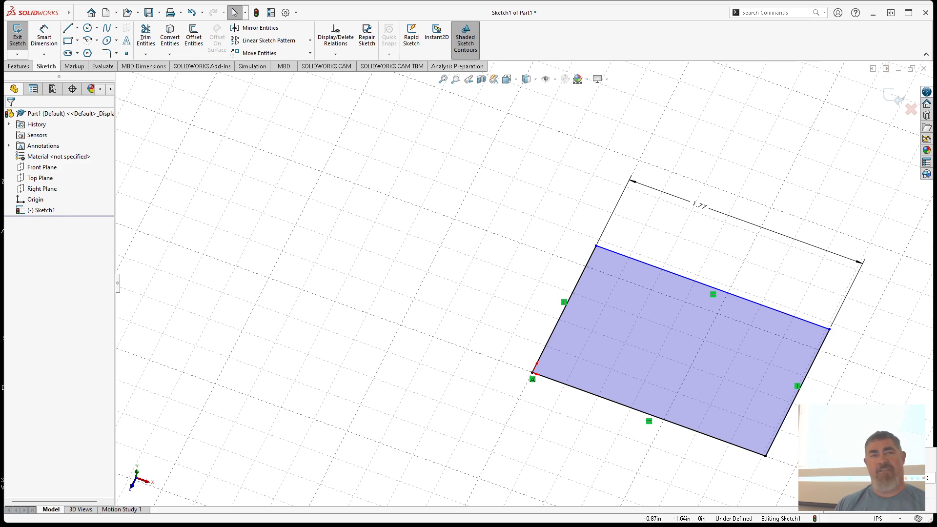
click(881, 478)
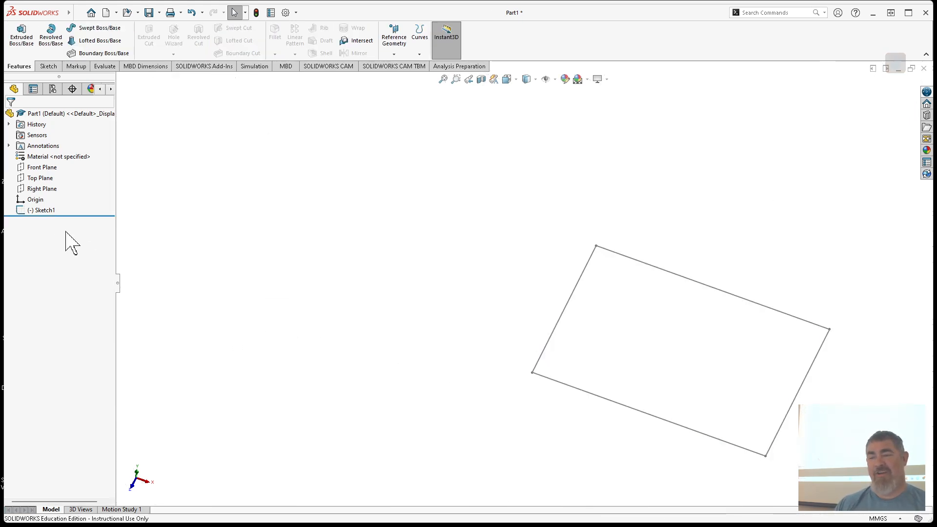
- Reopen Sketch1 for editing and orient it to the isometric view
click(47, 211)
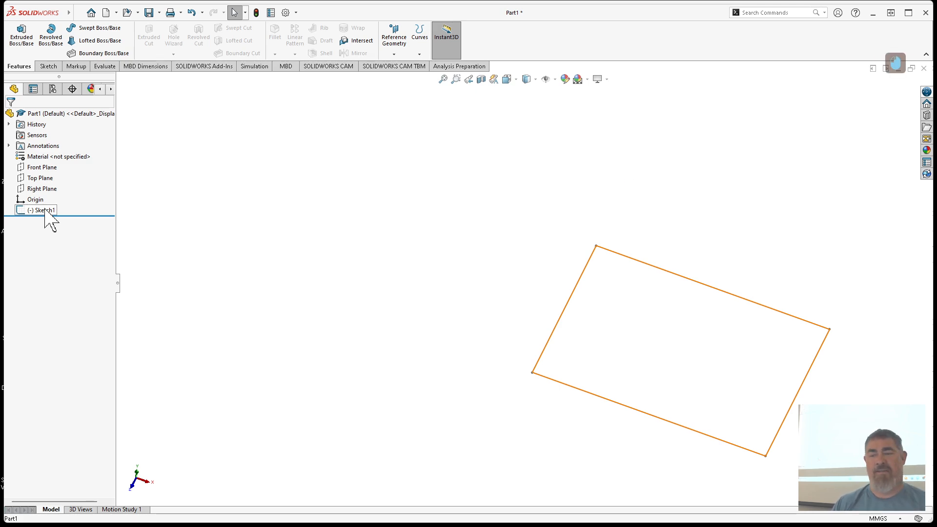
right_click(48, 211)
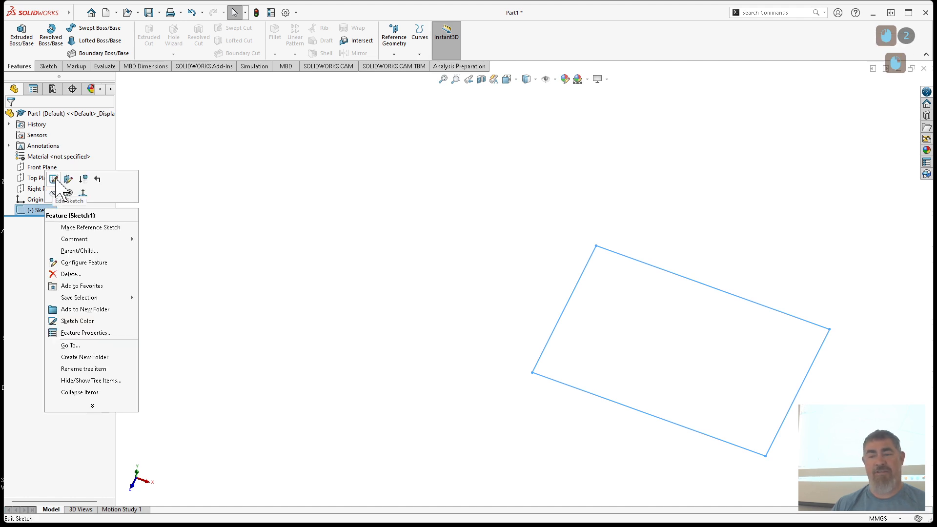
click(54, 179)
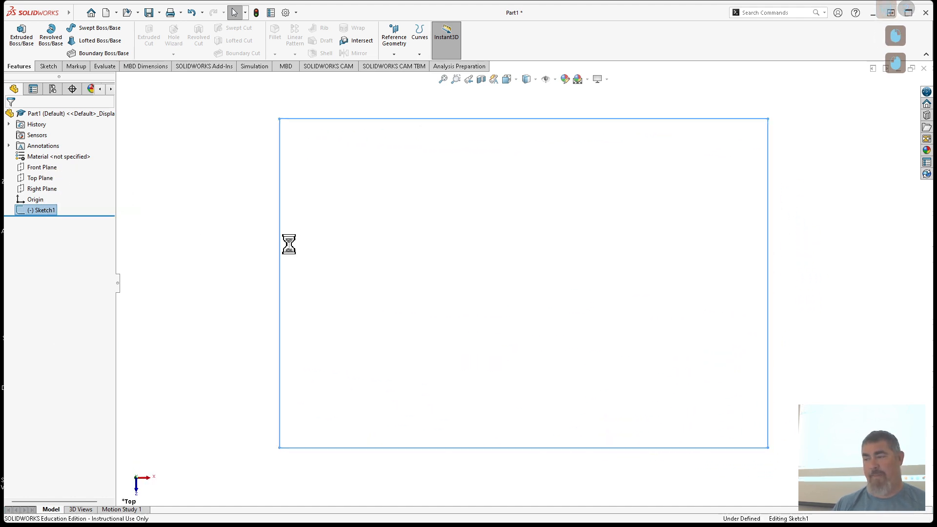
key(ctrl+7)
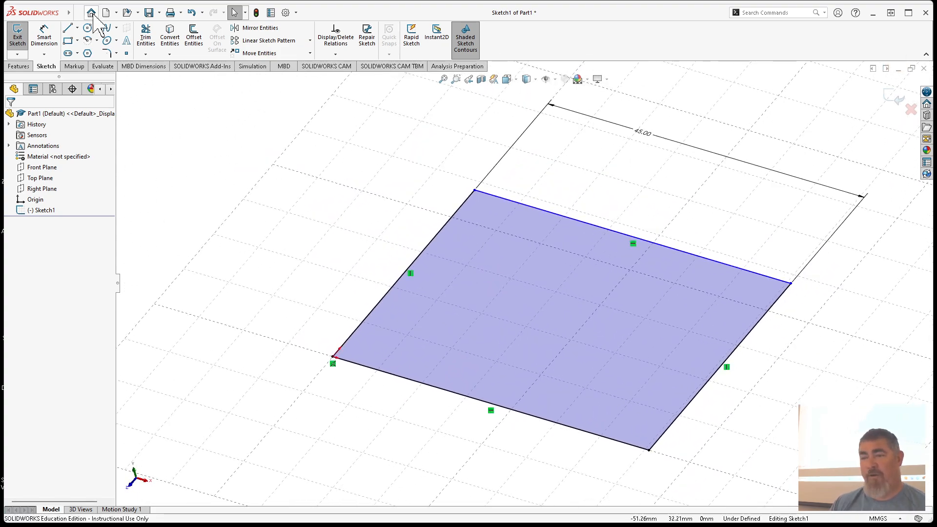
- Disable the sketch system option that auto-rotates the view normal to the sketch plane on sketch creation and edit
click(113, 13)
mouse_move(156, 13)
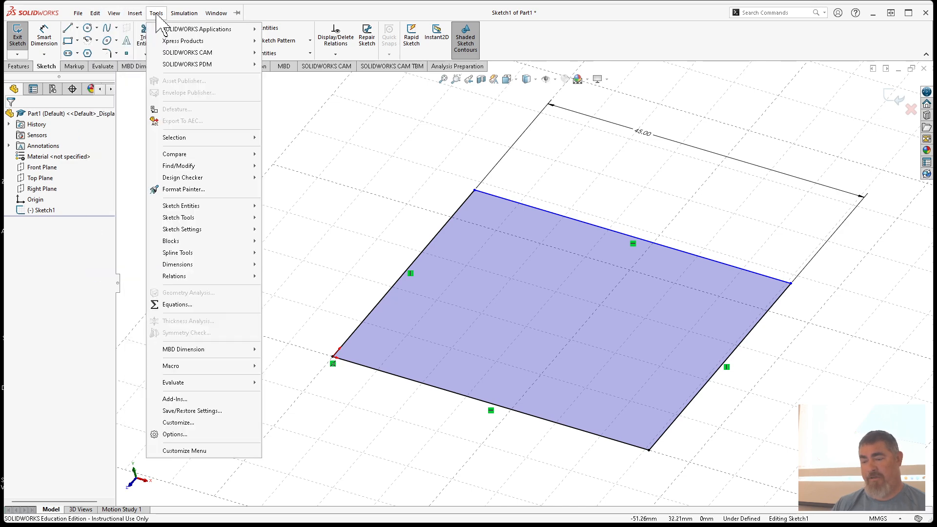
click(181, 436)
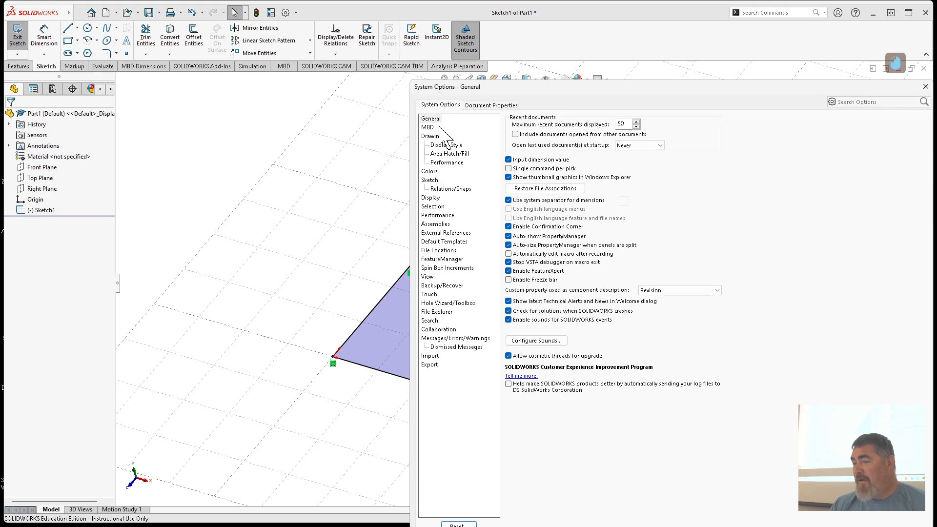
click(429, 181)
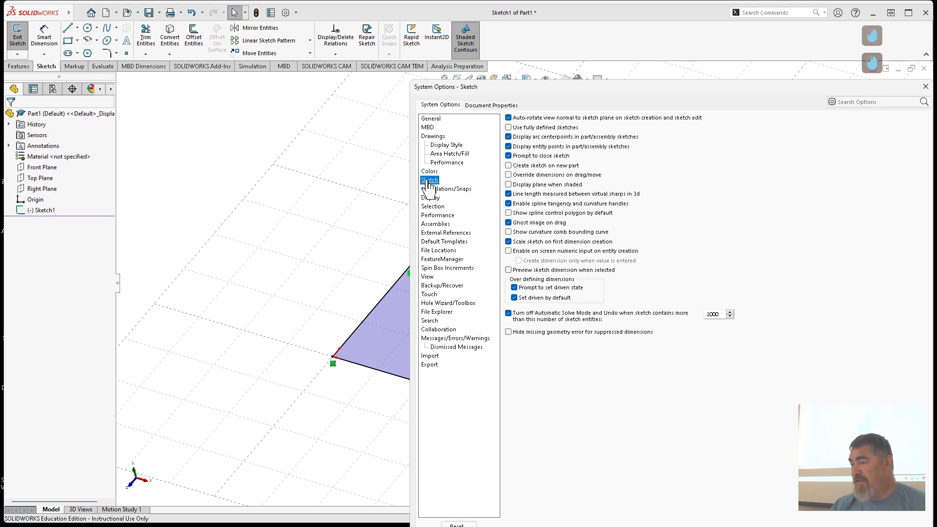
click(511, 119)
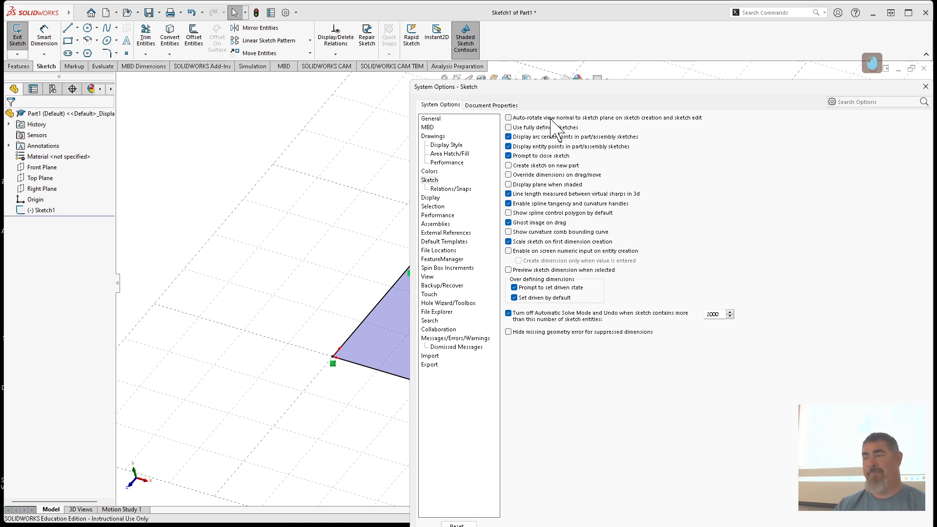
mouse_move(677, 91)
mouse_down()
mouse_move(469, 88)
mouse_move(458, 75)
mouse_up()
click(603, 526)
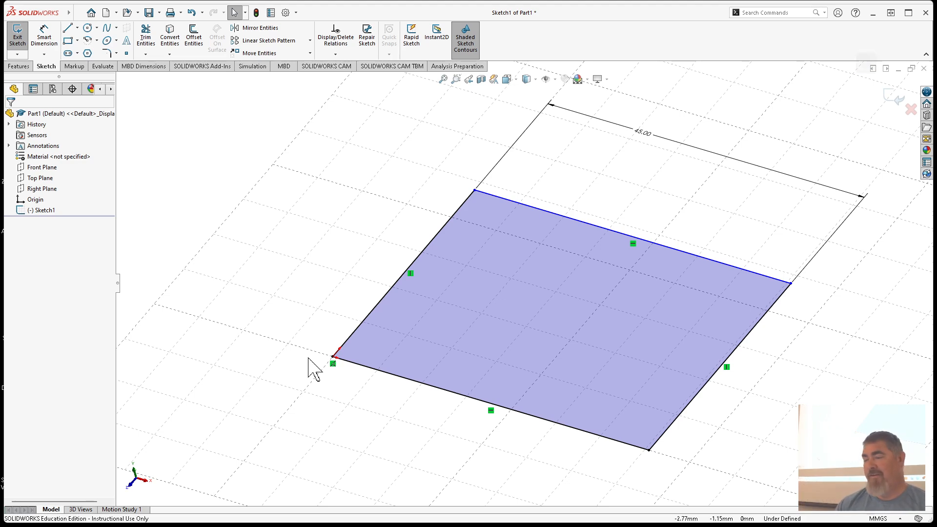
- Dimension the rectangle's short edge opposite the origin, set it to 10 mm and leave the dimension tool
scroll(373, 266, up, 1)
key(d)
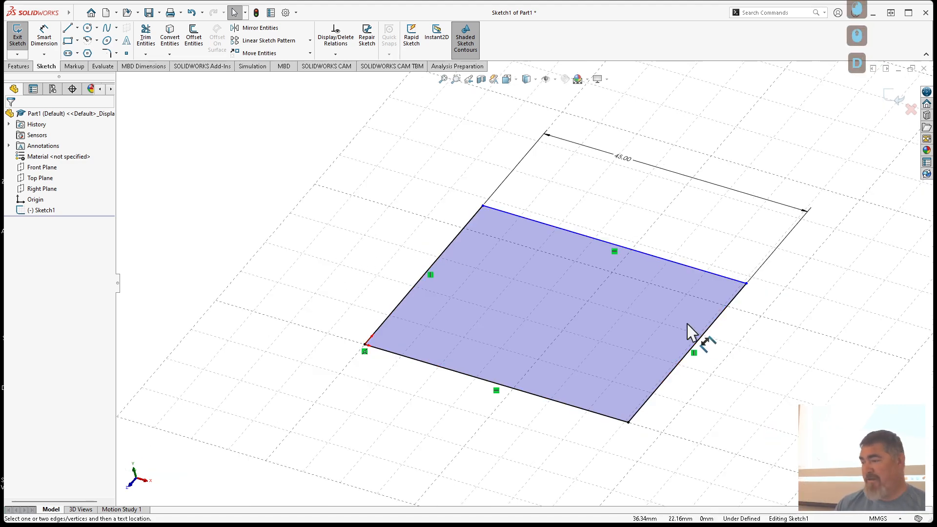
click(712, 333)
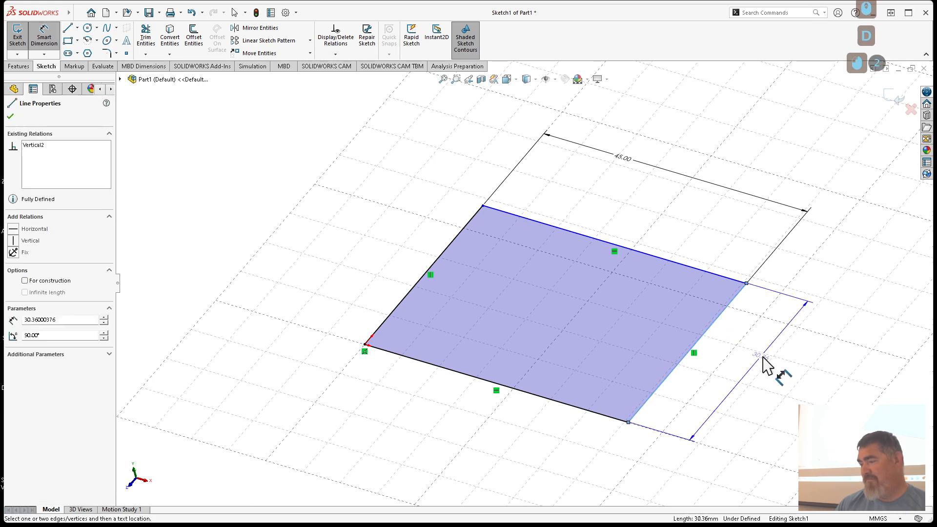
click(770, 383)
text(10)
key(Return)
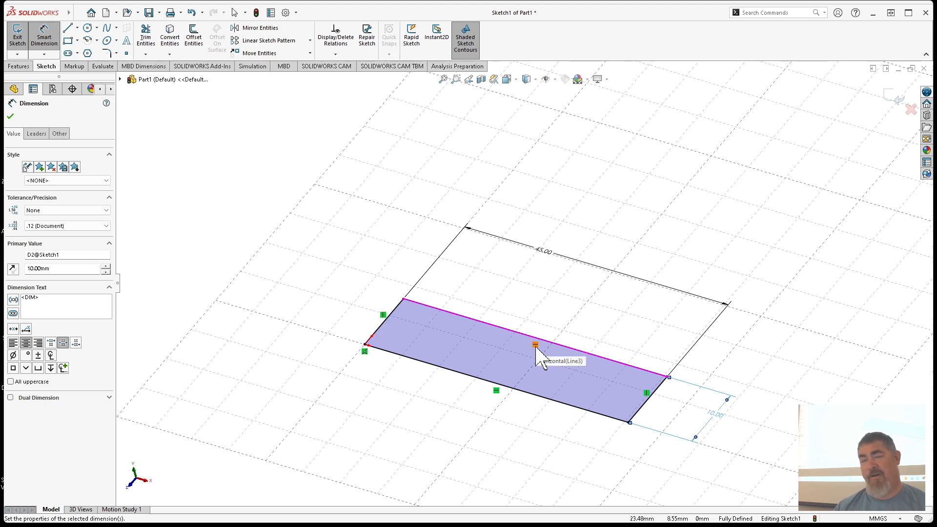
key(Escape)
key(Escape)
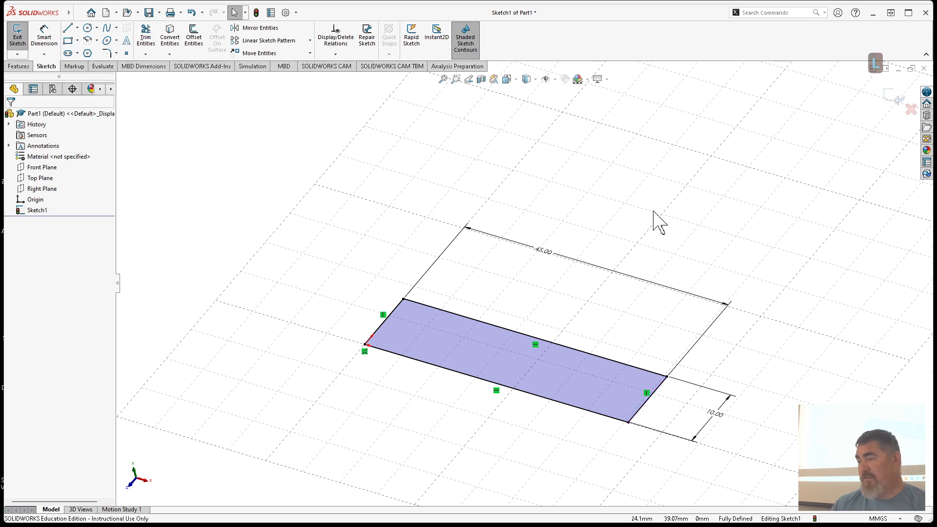
- Sketch a separate angled line about 13.7 mm long beyond the rectangle's long edge opposite the origin
key(l)
click(664, 304)
double_click(569, 328)
key(Escape)
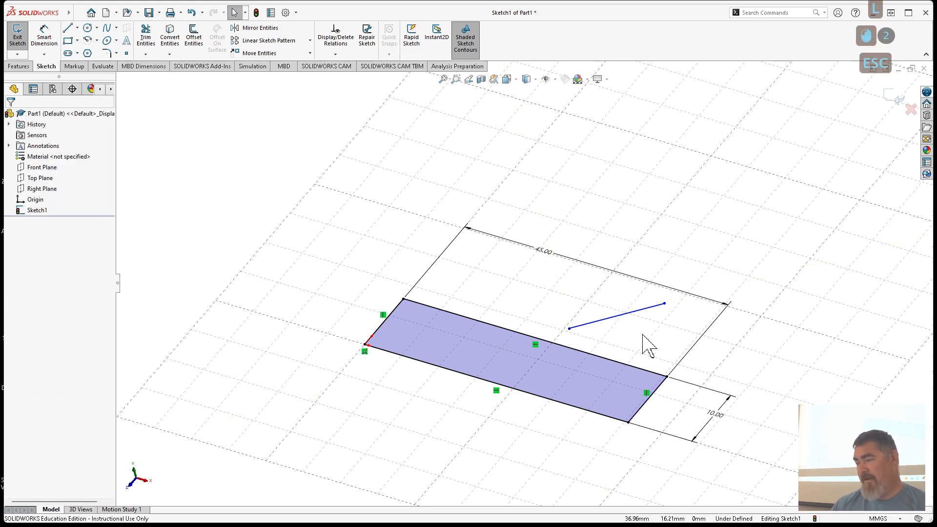
- Try a vertical relation on the angled line and undo it
click(615, 318)
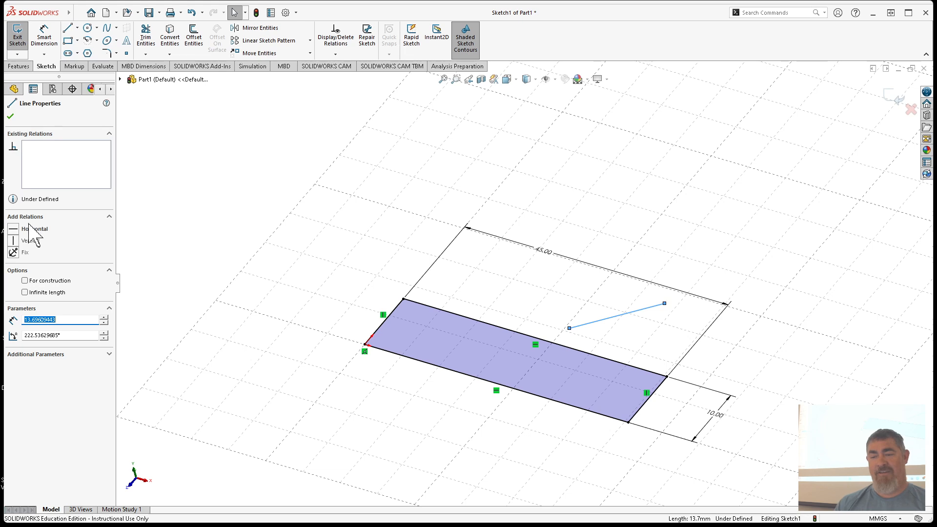
click(15, 242)
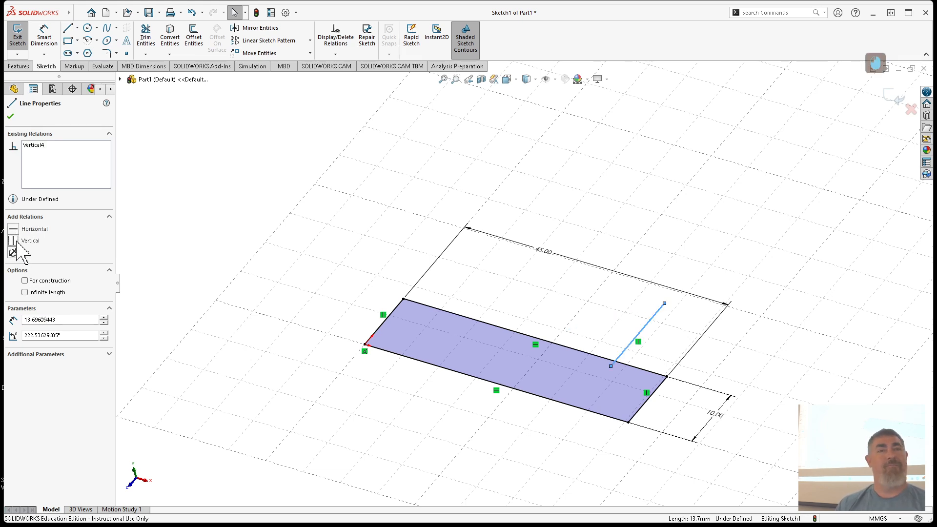
key(ctrl+z)
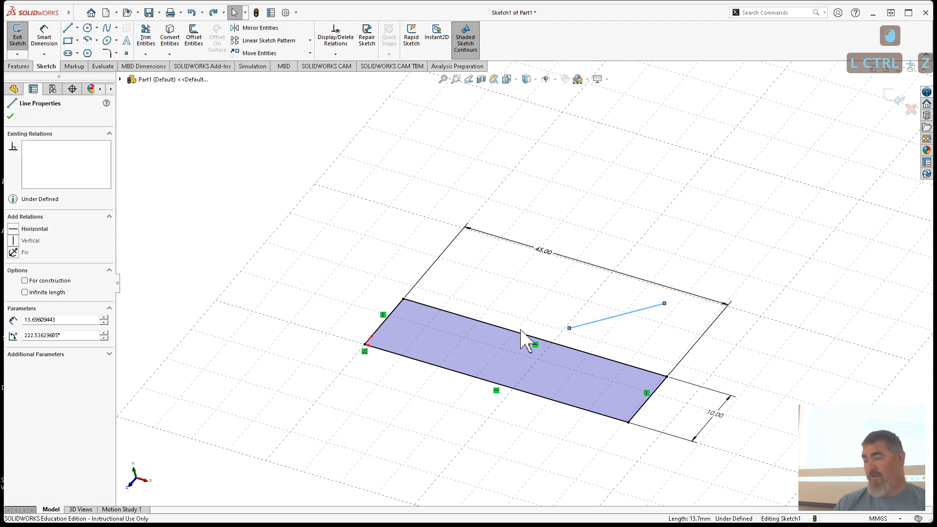
- Examine the relations offered between the angled line and the rectangle's long edge, and between the line's endpoint and a rectangle corner
ctrl+click(590, 356)
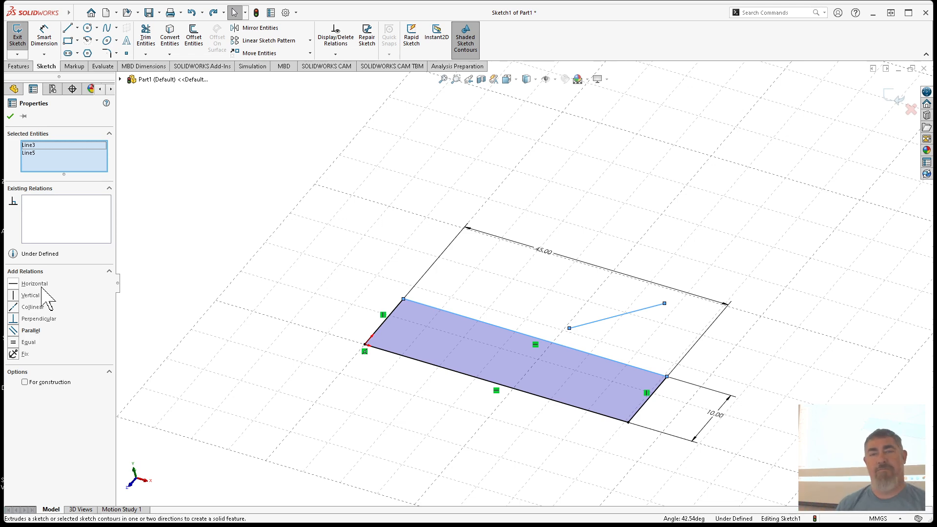
click(482, 304)
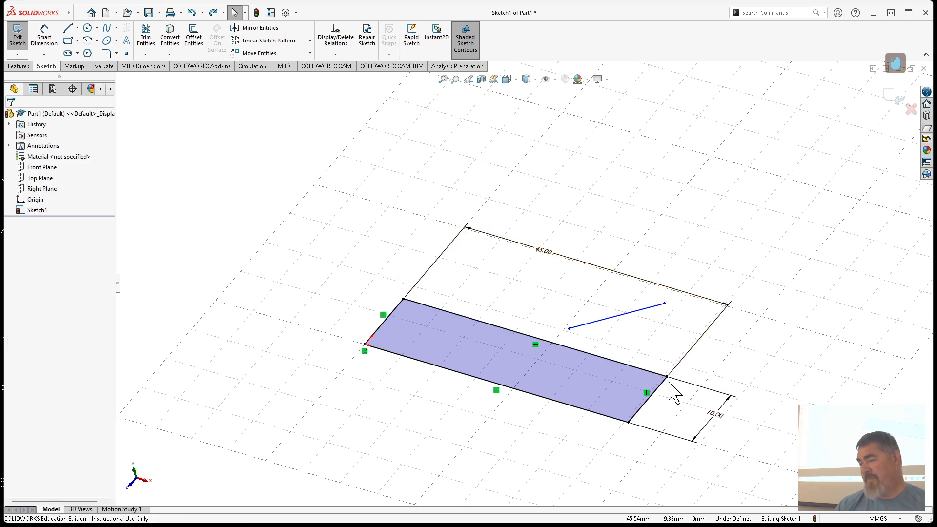
click(668, 377)
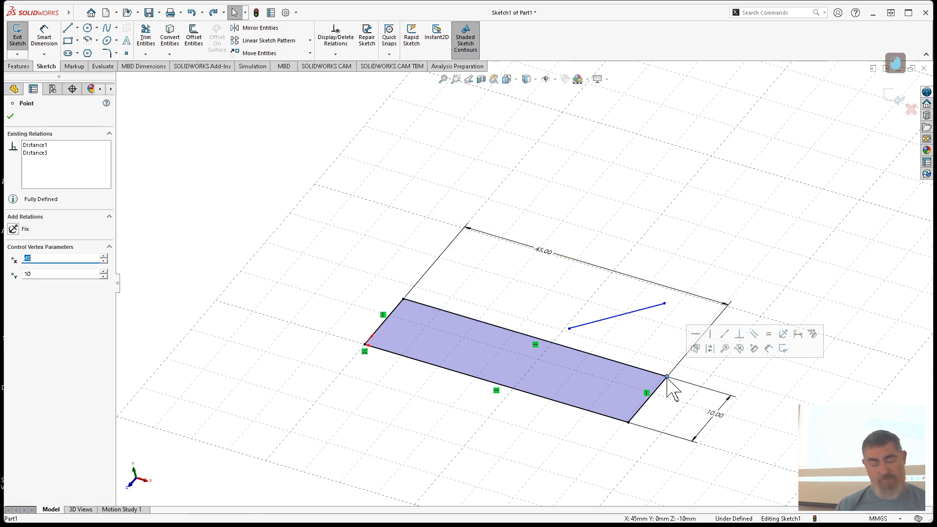
ctrl+click(570, 329)
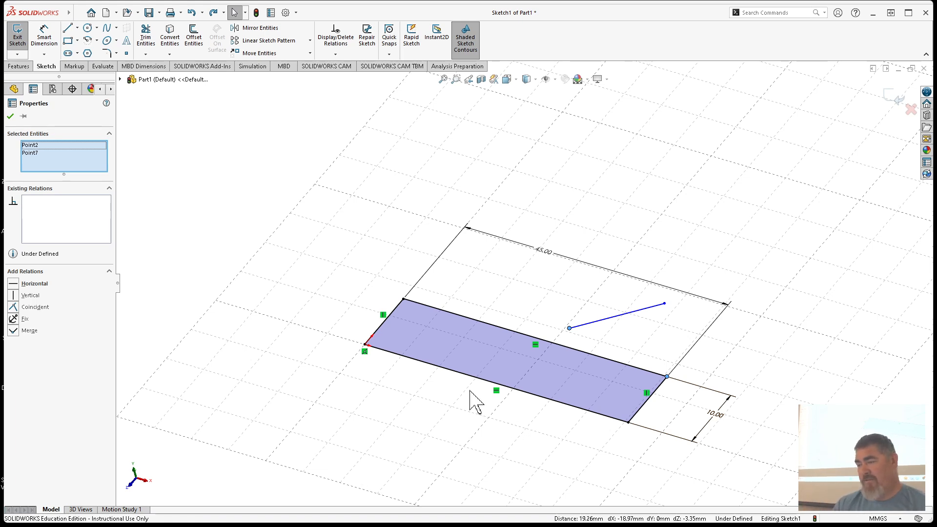
click(428, 446)
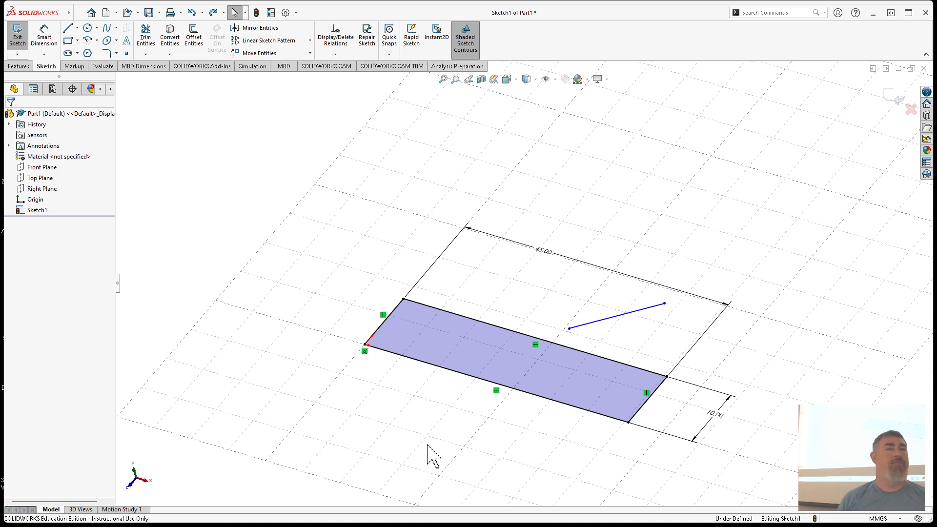
- Delete the angled line and close the sketch
click(620, 315)
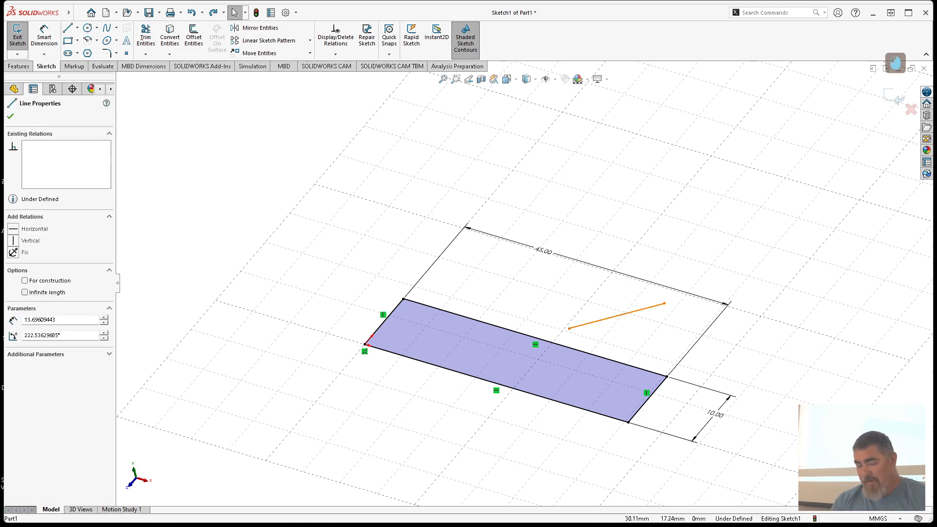
key(Delete)
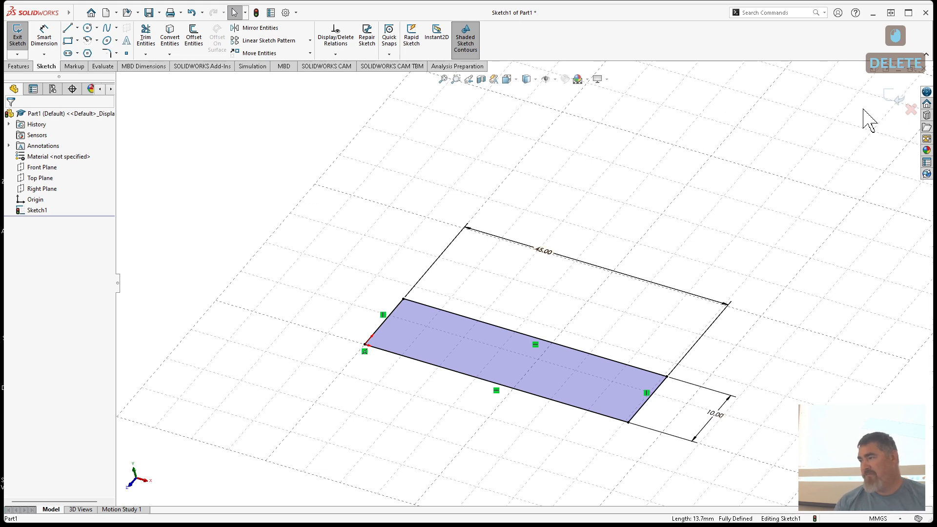
click(890, 97)
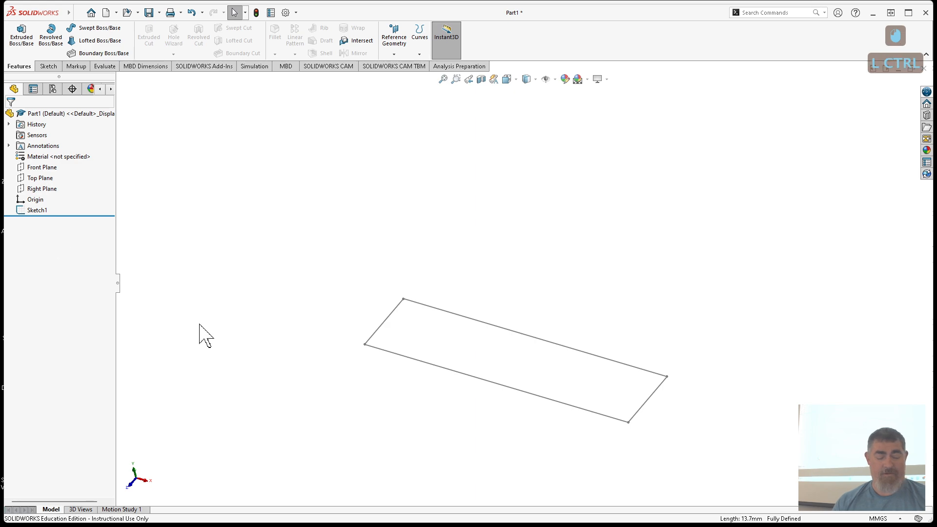
- Undo the latest sketch changes and exit the reopened sketch, discarding its edits
key(ctrl+z)
key(ctrl+z)
key(ctrl+z)
key(ctrl+z)
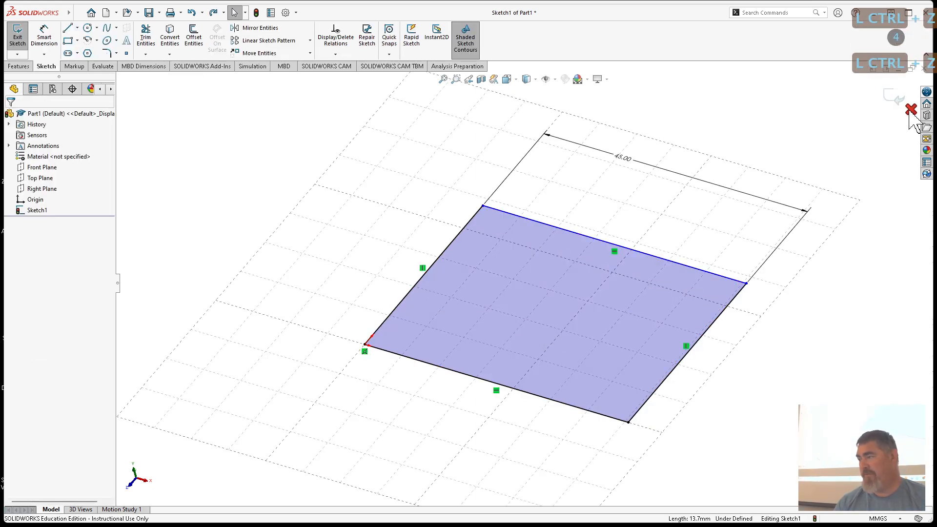
click(910, 110)
click(477, 291)
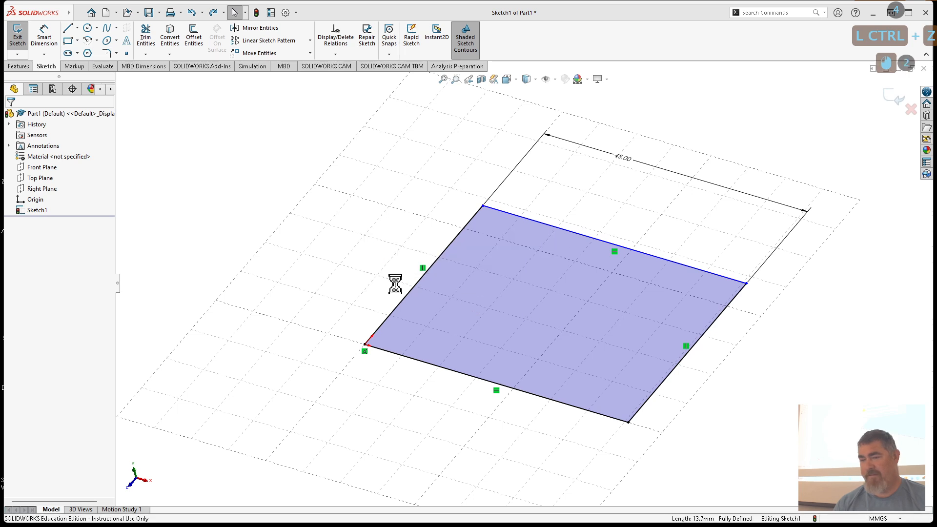
- Delete Sketch1 from the part and confirm the deletion
click(36, 211)
key(Delete)
click(529, 217)
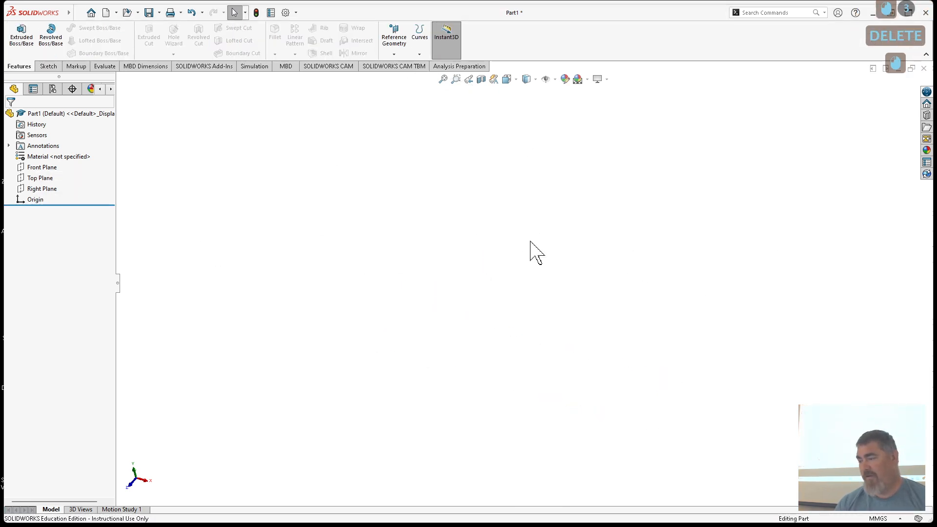
- Start an Extruded Boss/Base with a new sketch on the Top Plane and orient it to the isometric view
click(22, 34)
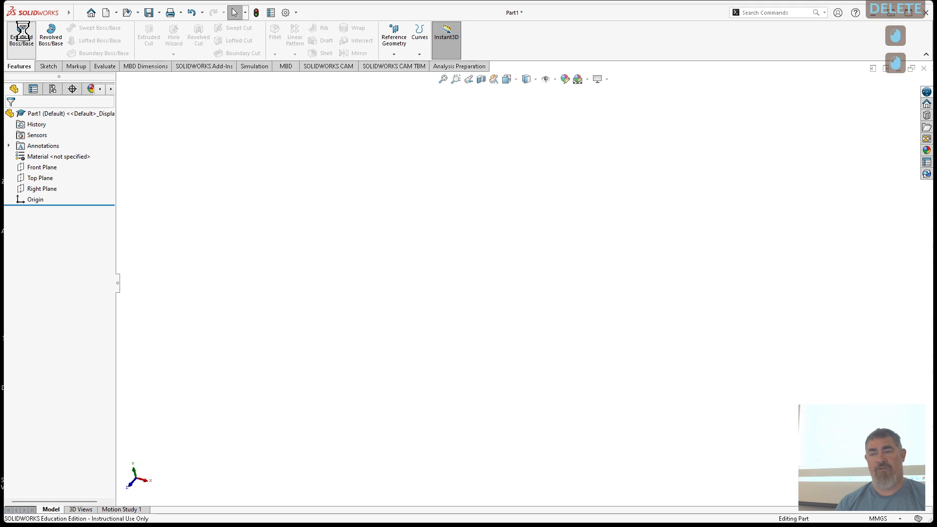
click(336, 322)
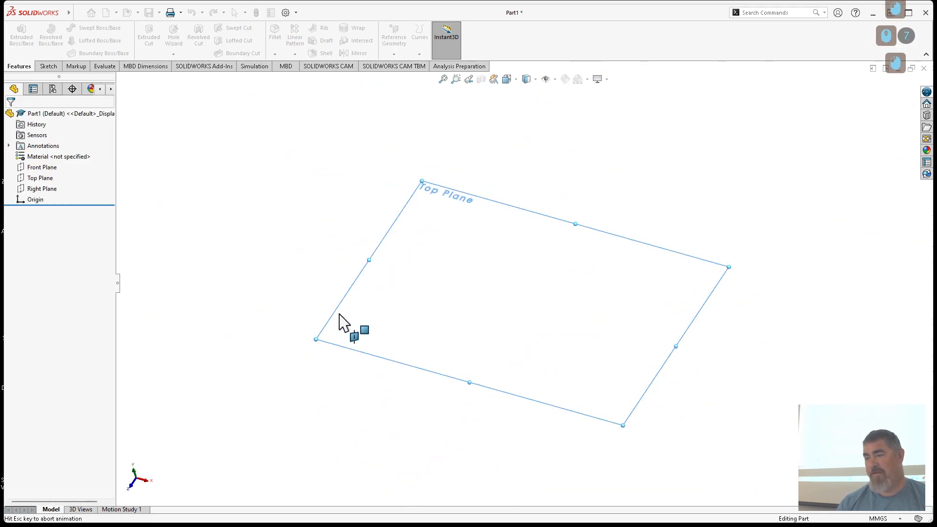
mouse_move(535, 276)
shift+middle_down()
mouse_move(551, 340)
mouse_move(496, 287)
mouse_move(544, 240)
mouse_move(366, 309)
mouse_move(468, 380)
shift+middle_up()
key(space)
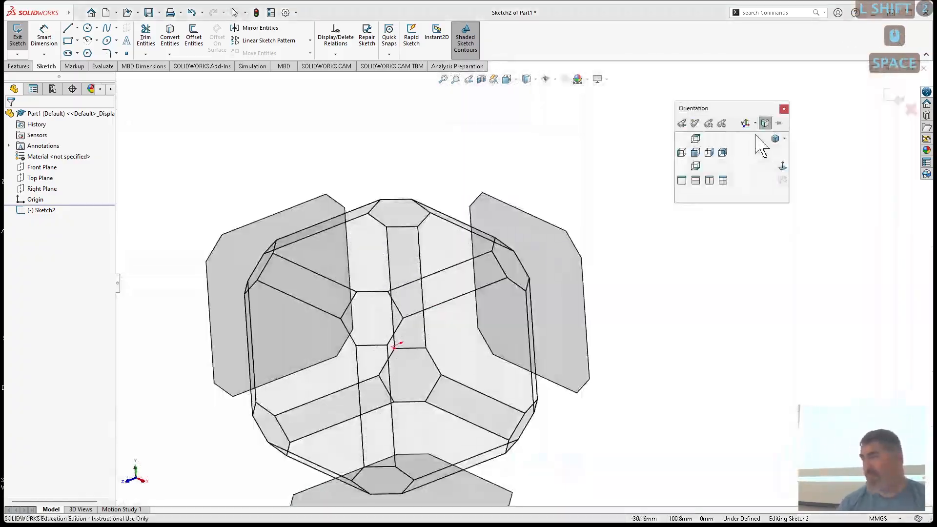
click(775, 139)
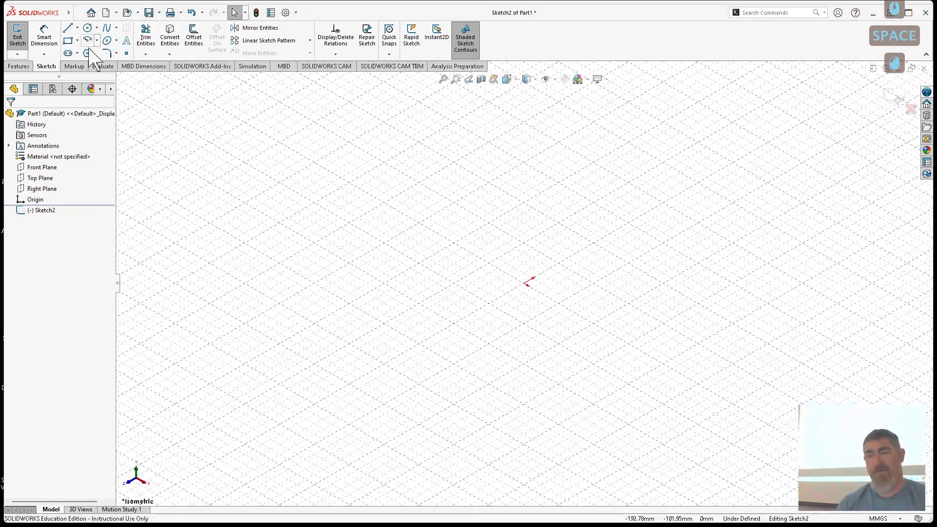
- Sketch a corner rectangle starting at the origin, with its long edge about 89 mm
click(68, 40)
click(528, 283)
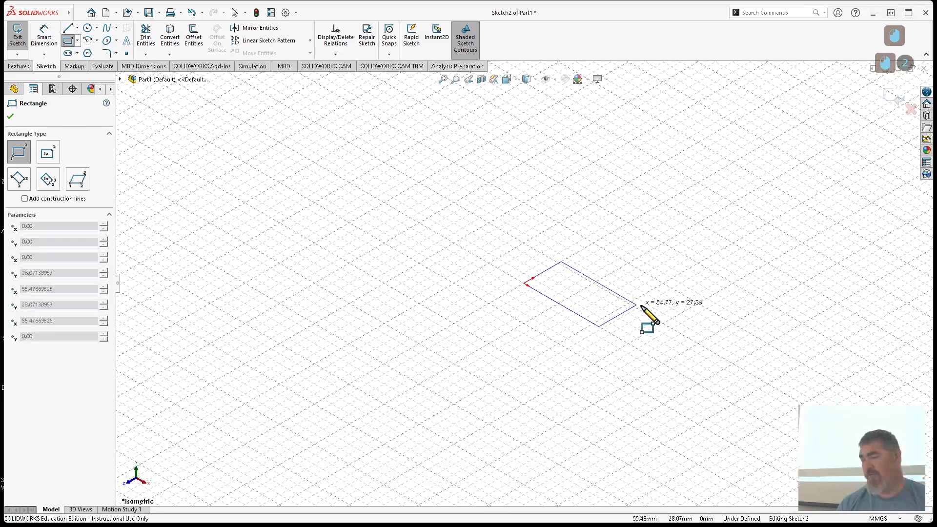
click(718, 311)
- Dimension the rectangle's long edge opposite the origin and set it to 45 mm
key(d)
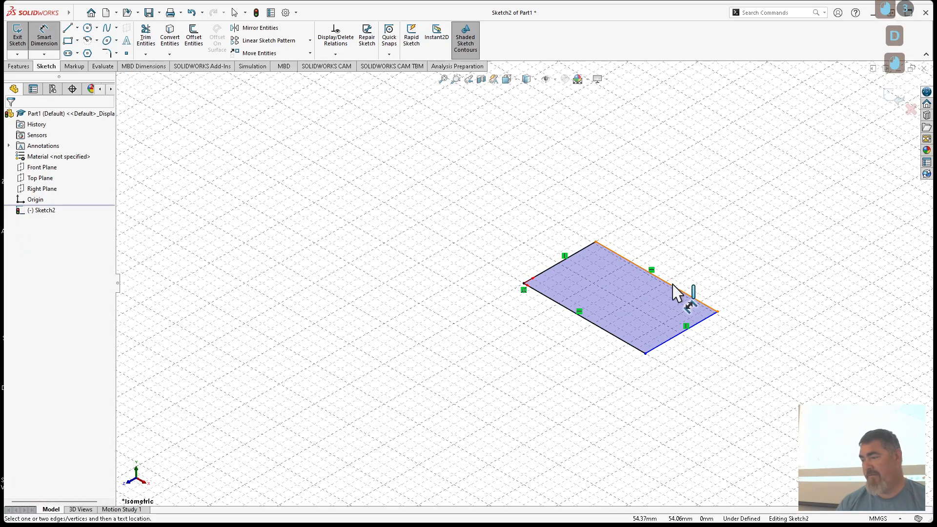
click(678, 292)
click(714, 274)
text(45)
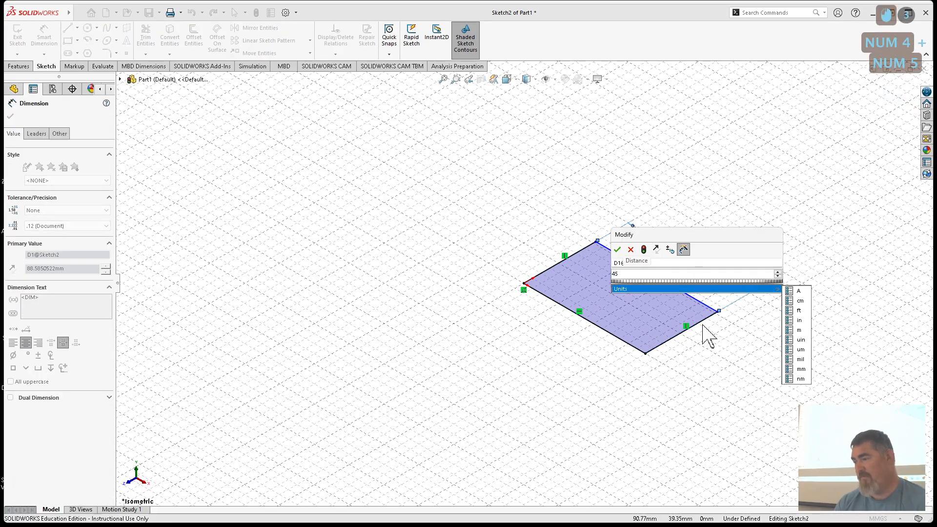
key(Return)
- Dimension the rectangle's short edge opposite the origin, set it to 10 mm and exit the sketch into the extrusion
click(705, 323)
click(718, 334)
text(1)
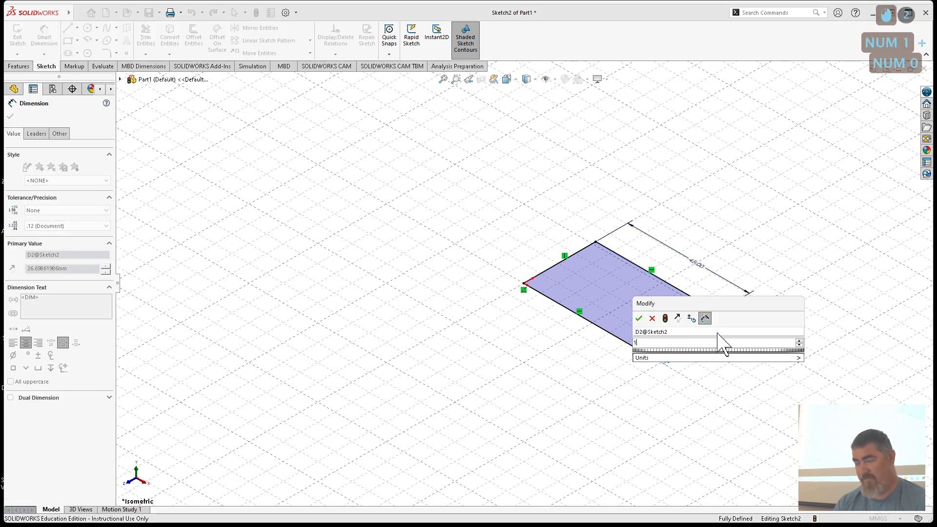
text(0)
key(Return)
click(888, 93)
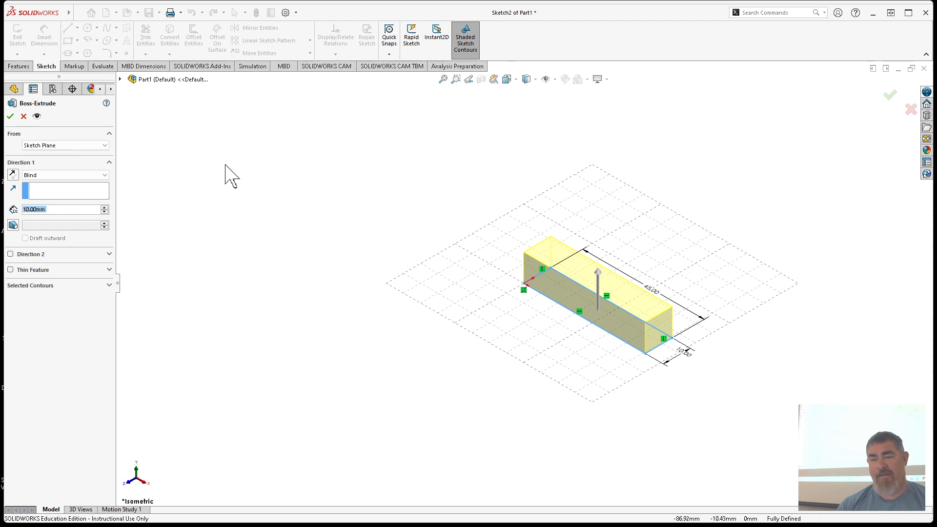
- Set the blind extrusion depth in Direction 1 to 5 mm
text(5)
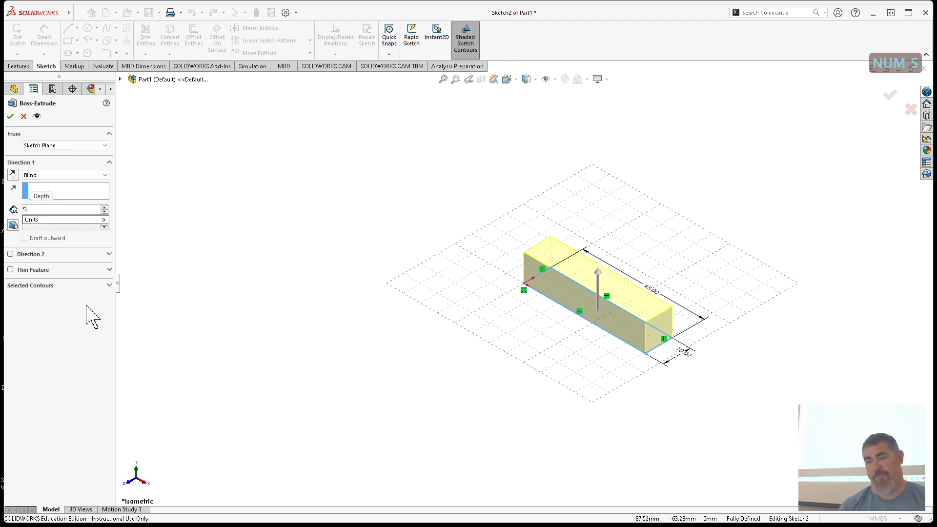
click(86, 307)
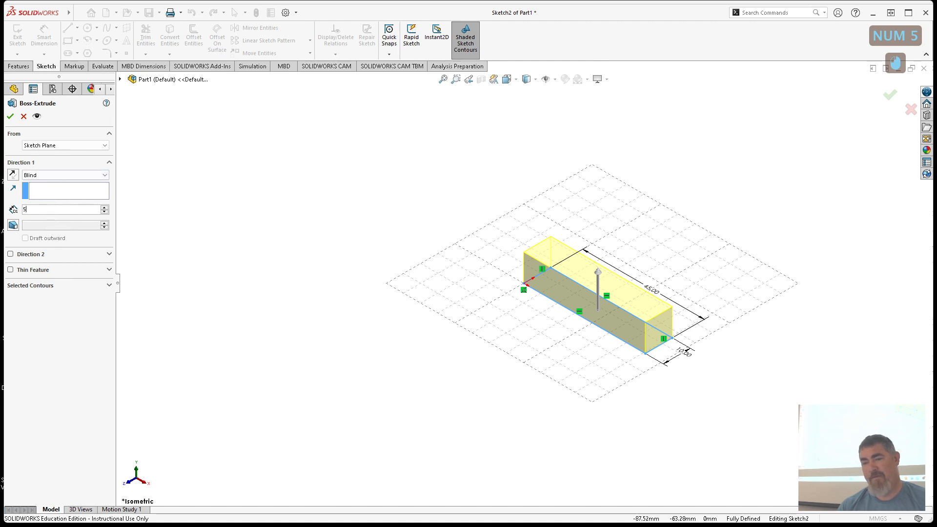
click(63, 210)
click(63, 297)
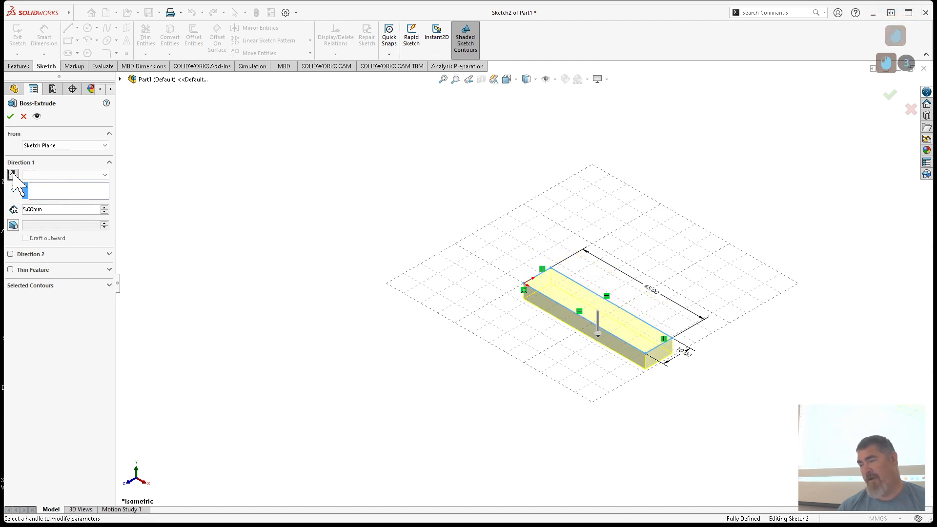
- Reverse the extrusion direction repeatedly to compare both sides of the sketch plane
click(13, 175)
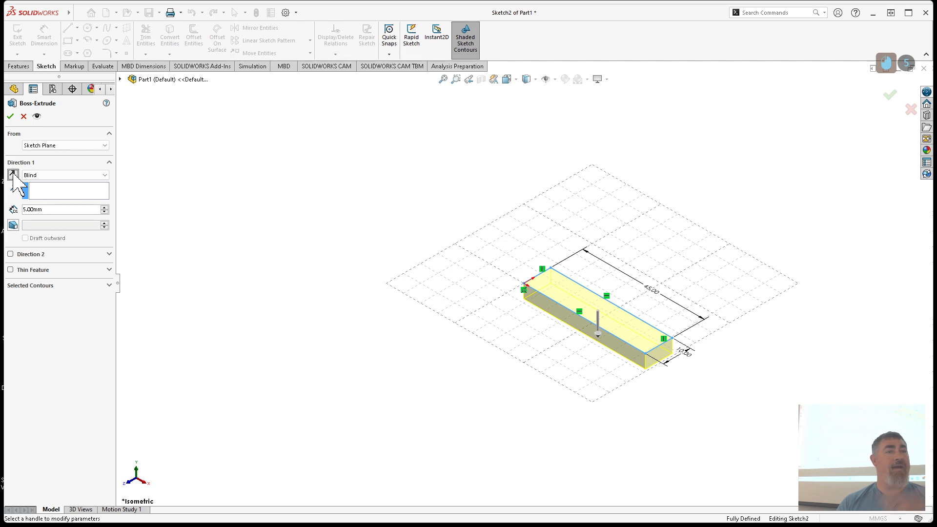
click(13, 174)
click(13, 174)
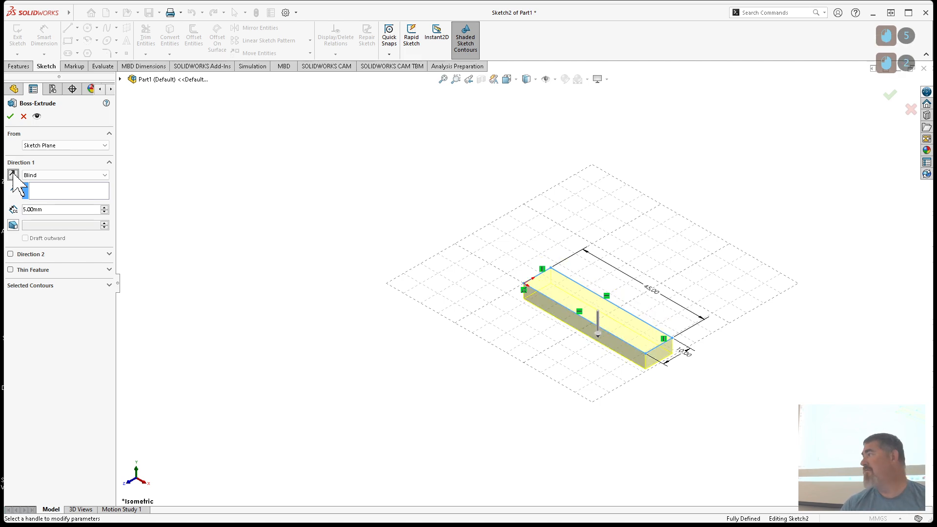
click(13, 174)
- Try the Mid Plane end condition for Direction 1 and return it to Blind
click(65, 175)
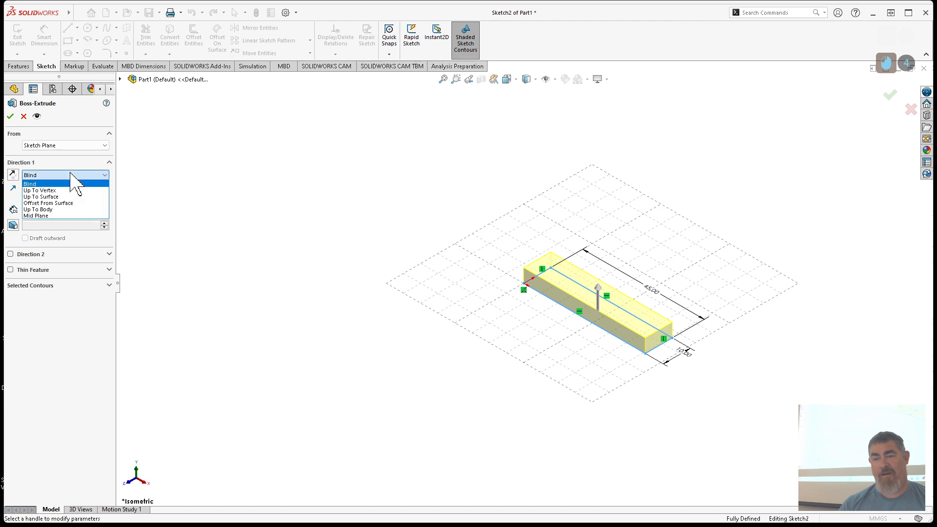
click(71, 216)
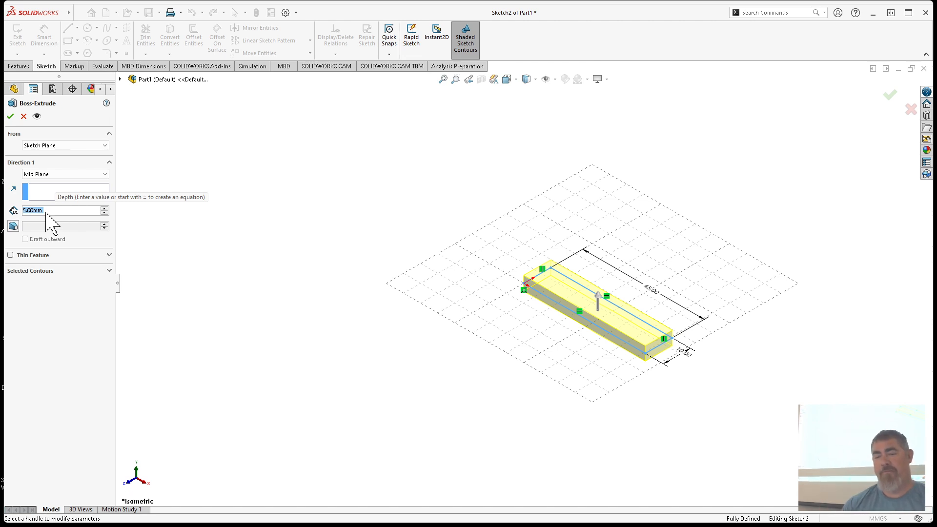
click(63, 174)
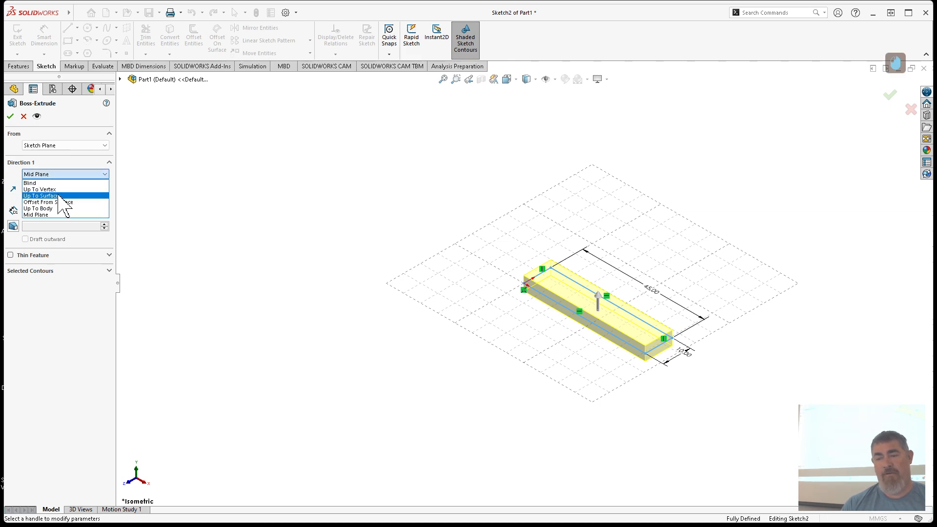
click(44, 183)
- Reverse Direction 1 so it extrudes below the sketch plane, and enable Direction 2
click(14, 174)
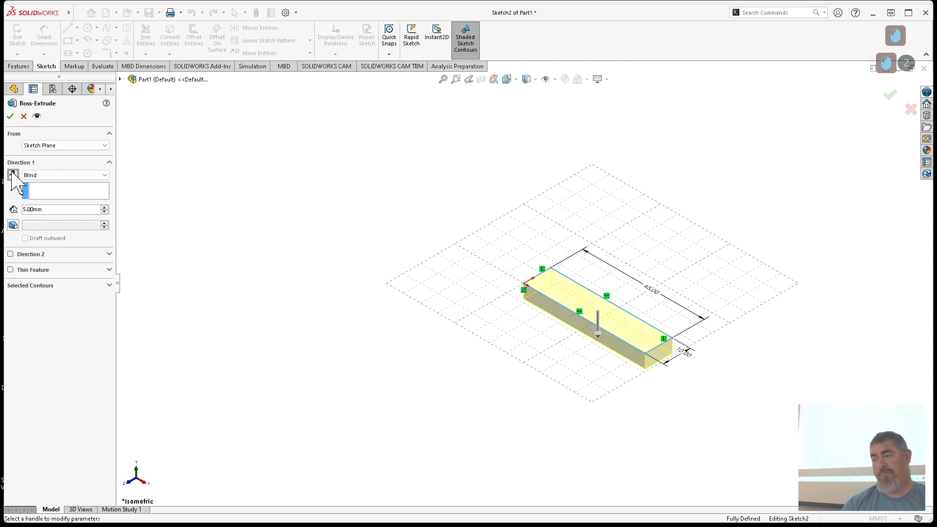
click(13, 175)
click(13, 175)
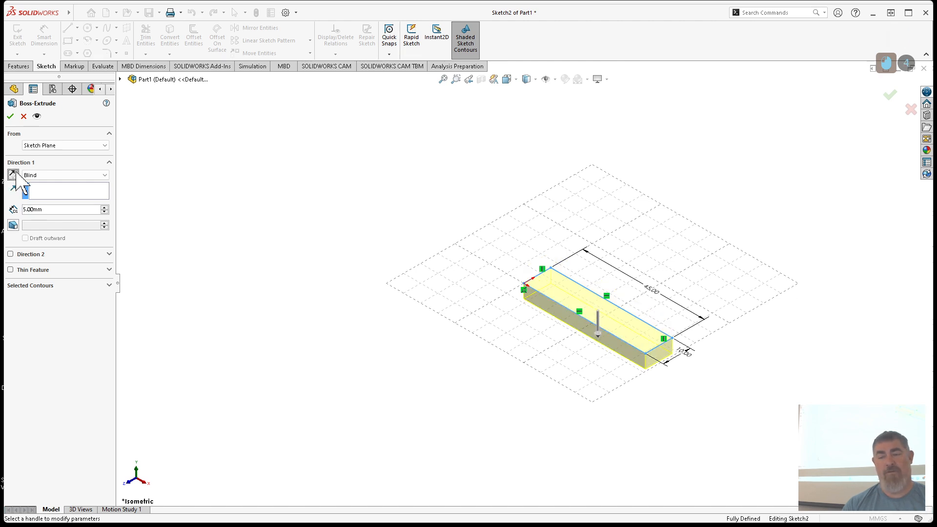
click(29, 256)
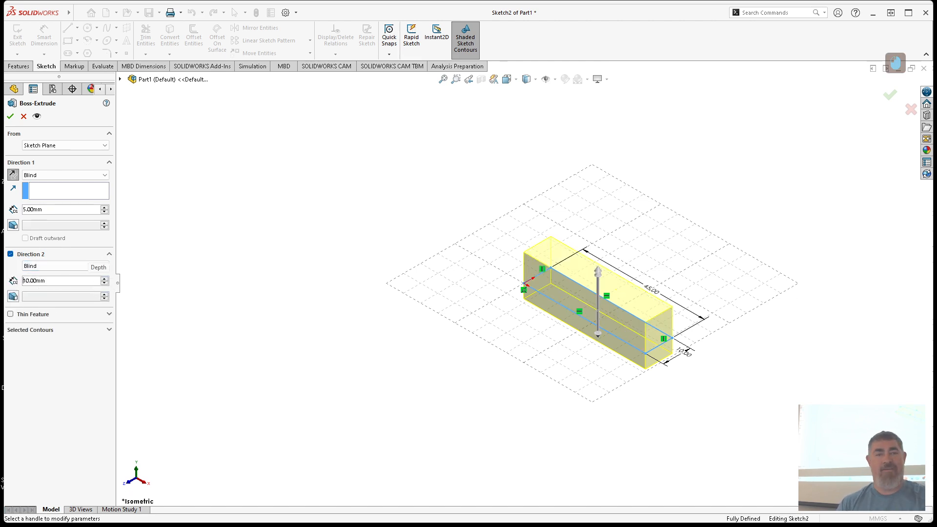
- Turn off Direction 2, try the Thin Feature option and disable it again, and complete the 5 mm blind extrusion
click(31, 255)
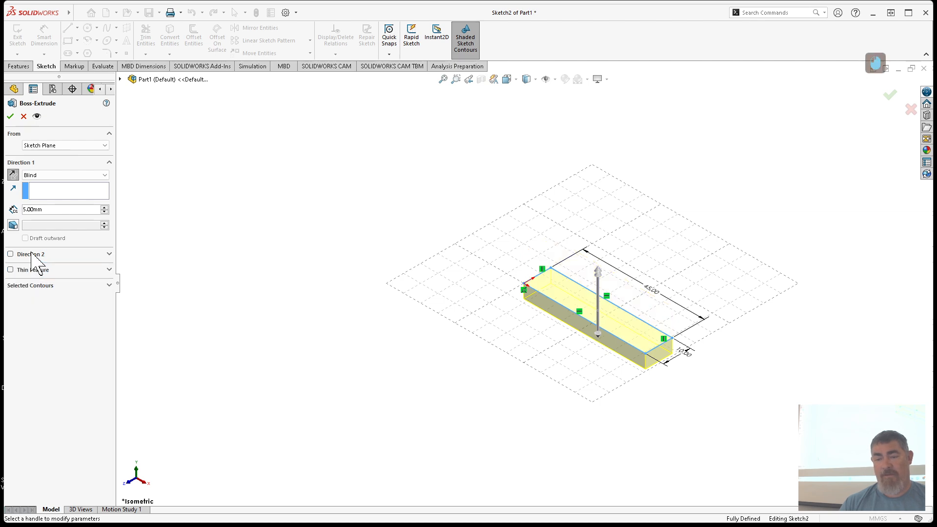
click(28, 272)
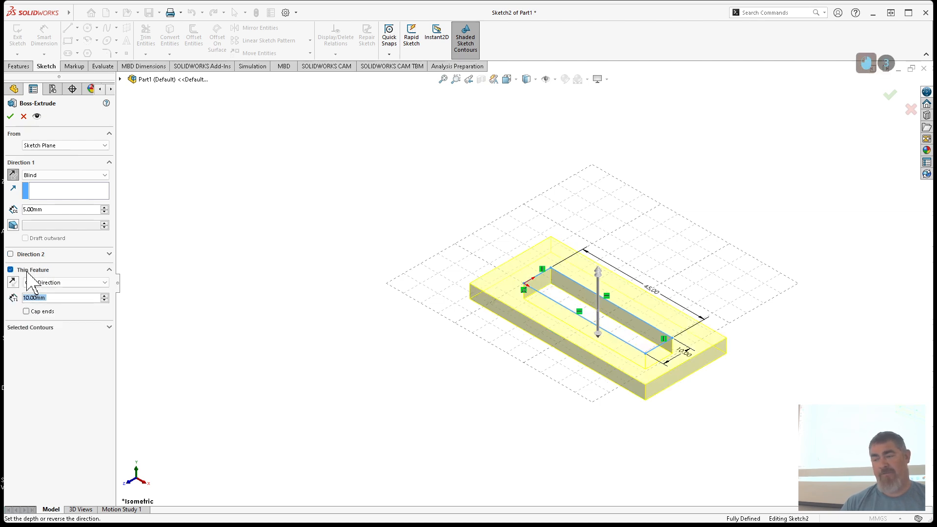
click(27, 273)
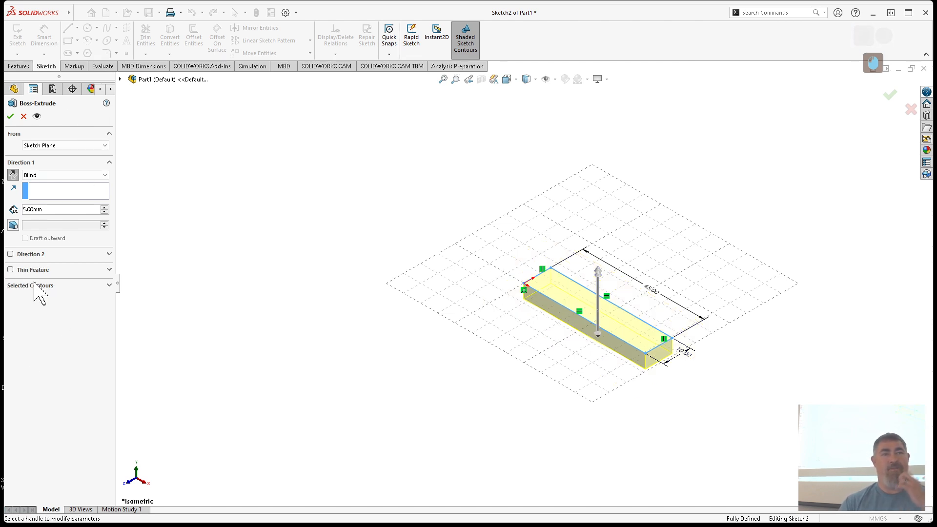
click(11, 116)
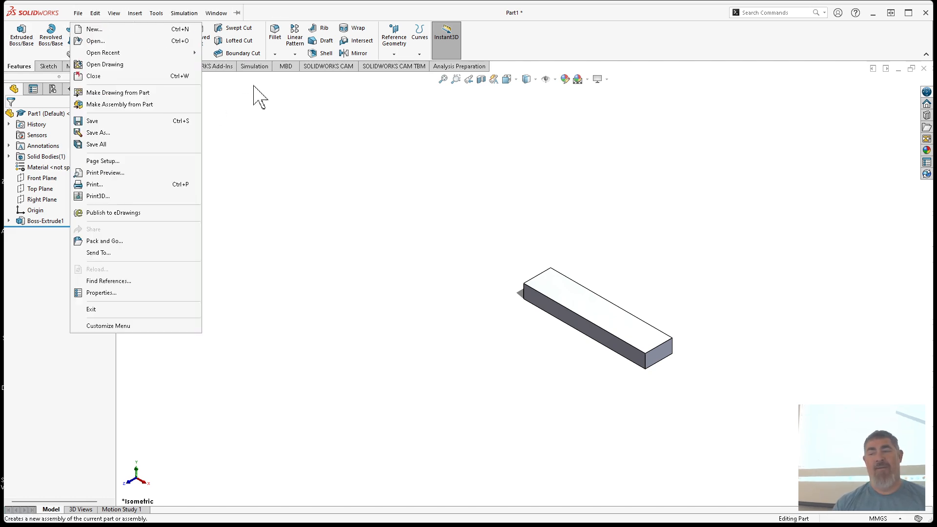
click(250, 101)
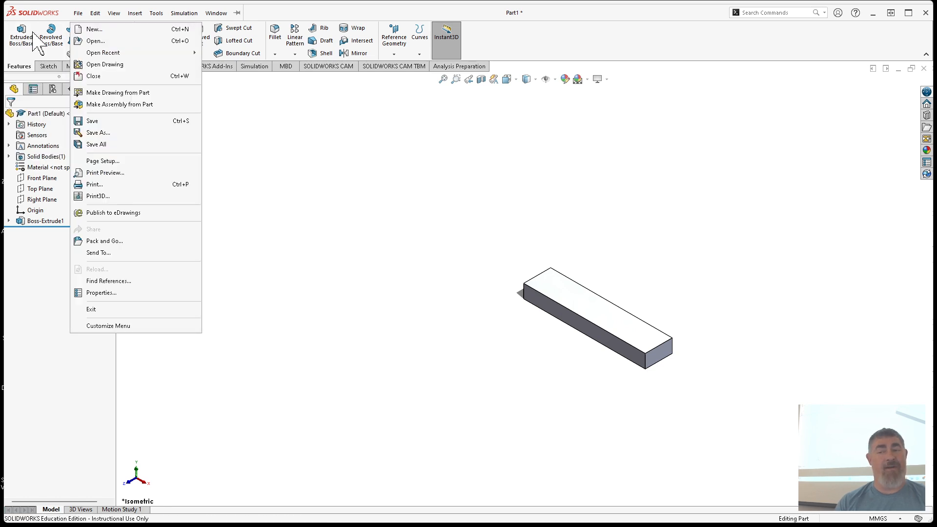
click(283, 153)
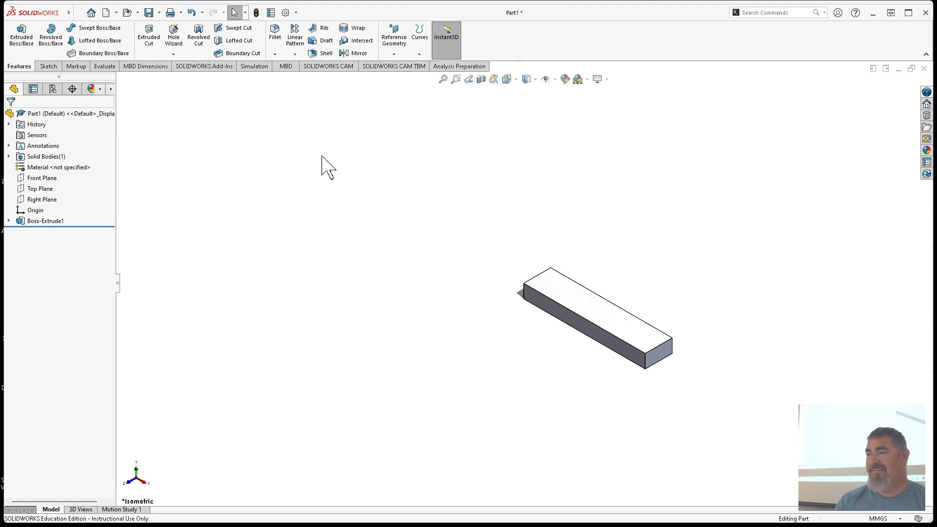
- Start an extruded cut on the block's top face and sketch a line from the origin corner to the long back edge
click(152, 41)
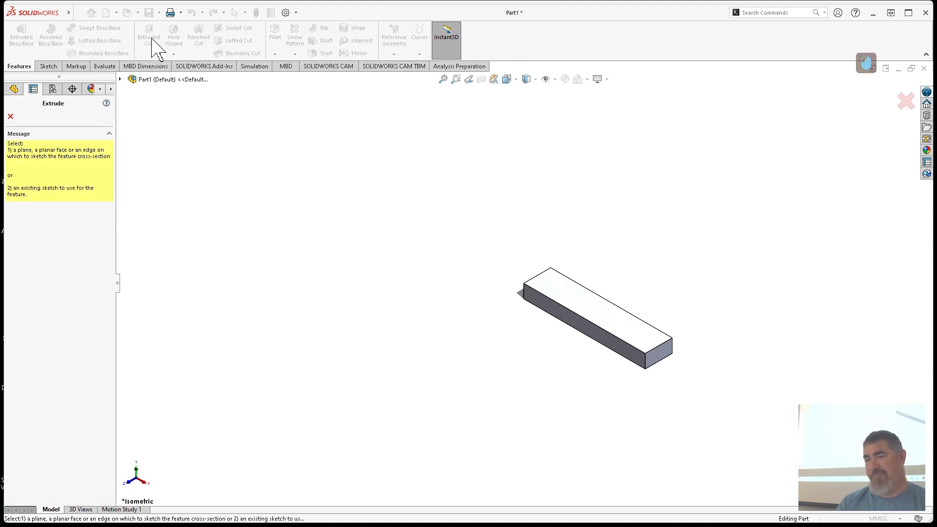
click(561, 294)
scroll(559, 294, down, 4)
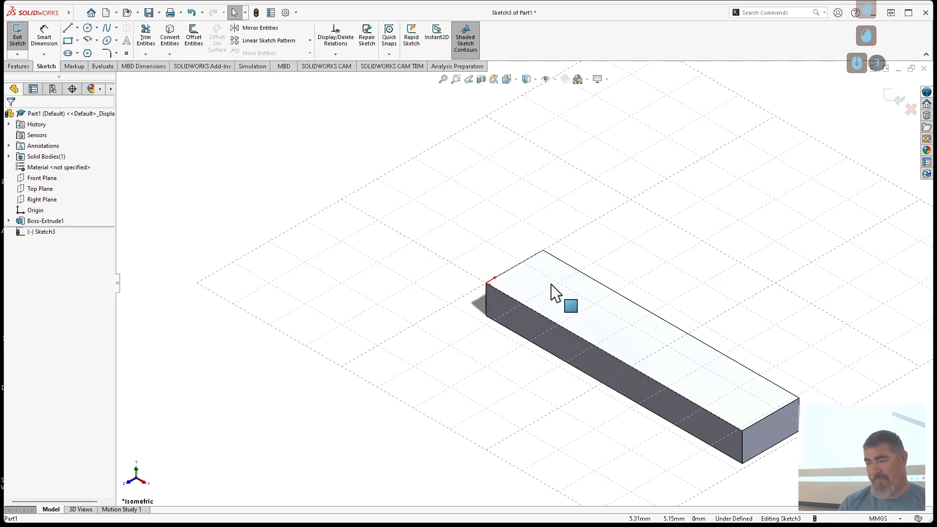
key(l)
click(486, 284)
click(576, 270)
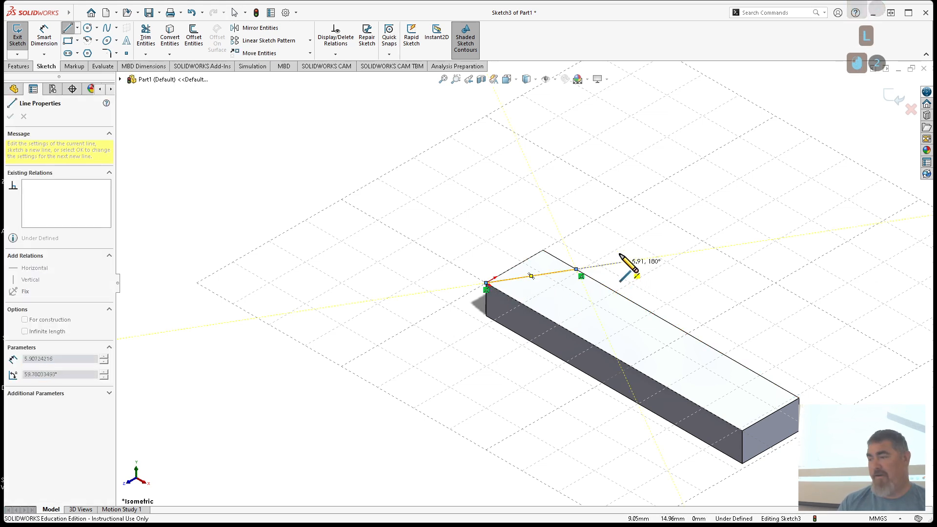
- Dimension the line's free endpoint 5 mm from the block's short end edge at the origin and exit the sketch
key(d)
click(539, 253)
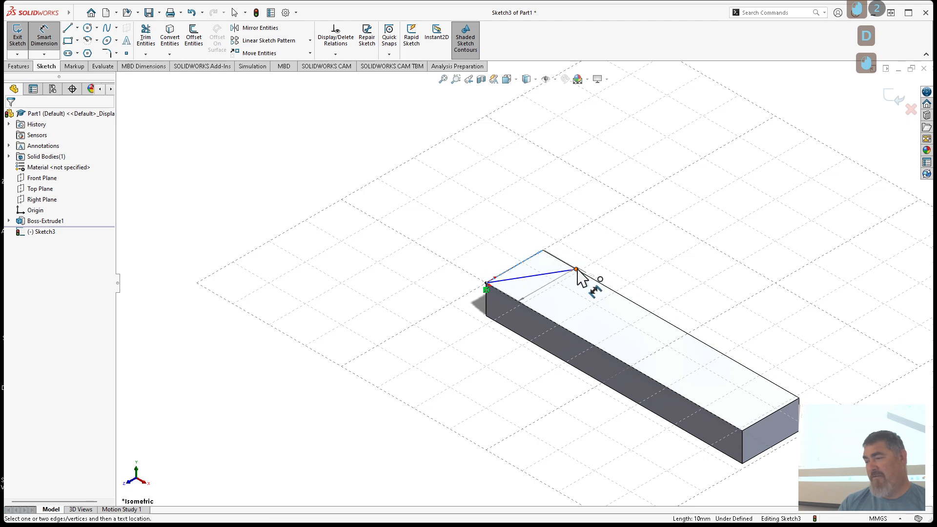
click(577, 269)
click(581, 241)
text(5)
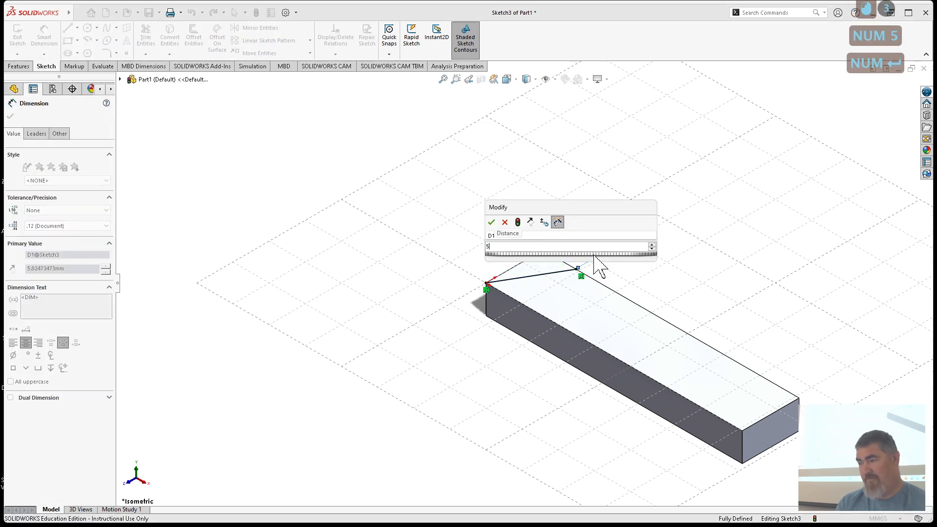
key(Return)
click(893, 98)
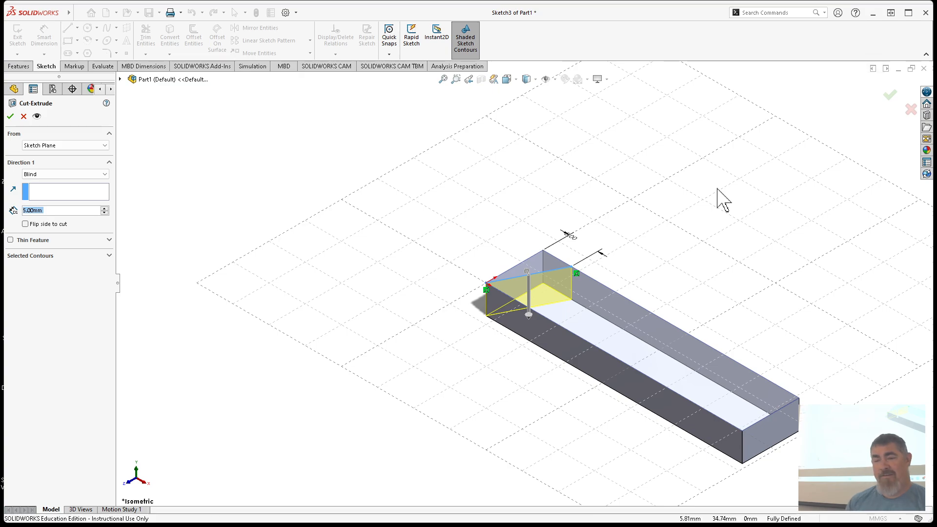
- Cut the block's corner along the sketched line with Through All in both directions, trying the flipped cut side first
shift+middle_drag(452, 443, 461, 408)
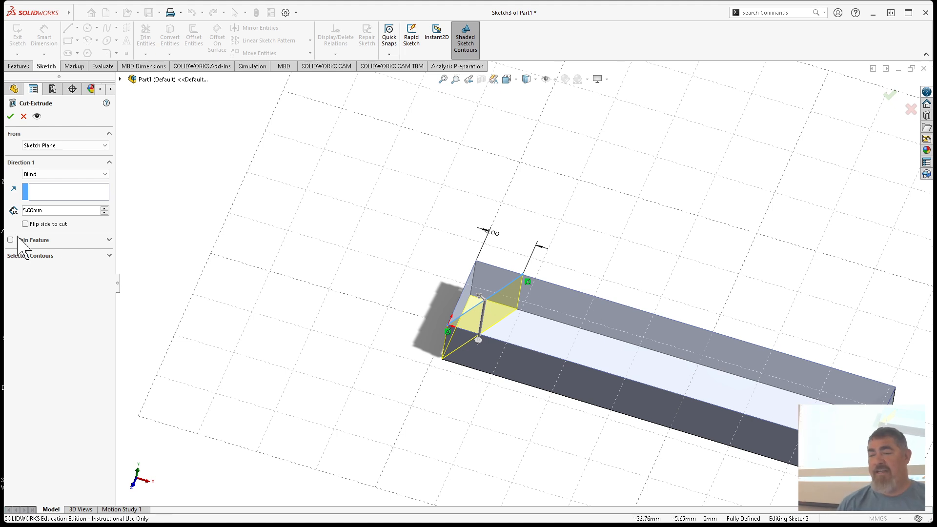
click(34, 225)
click(34, 225)
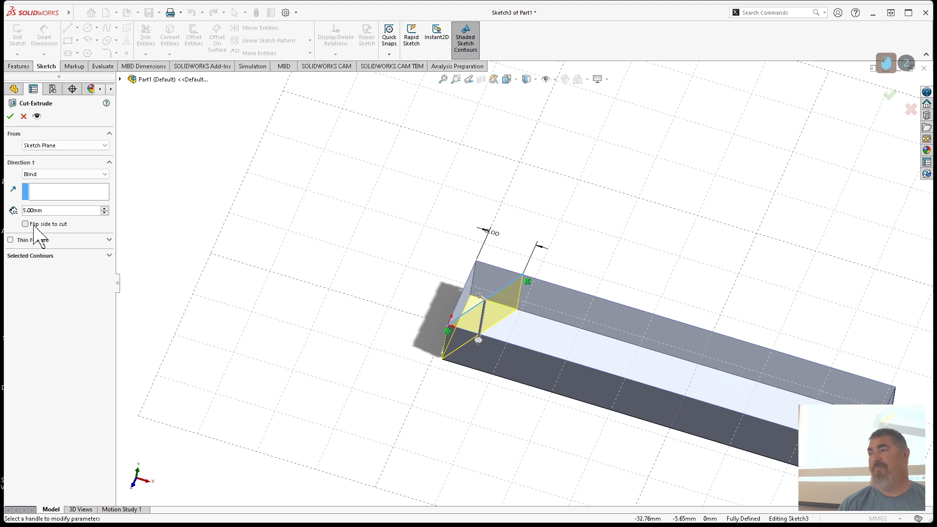
click(41, 175)
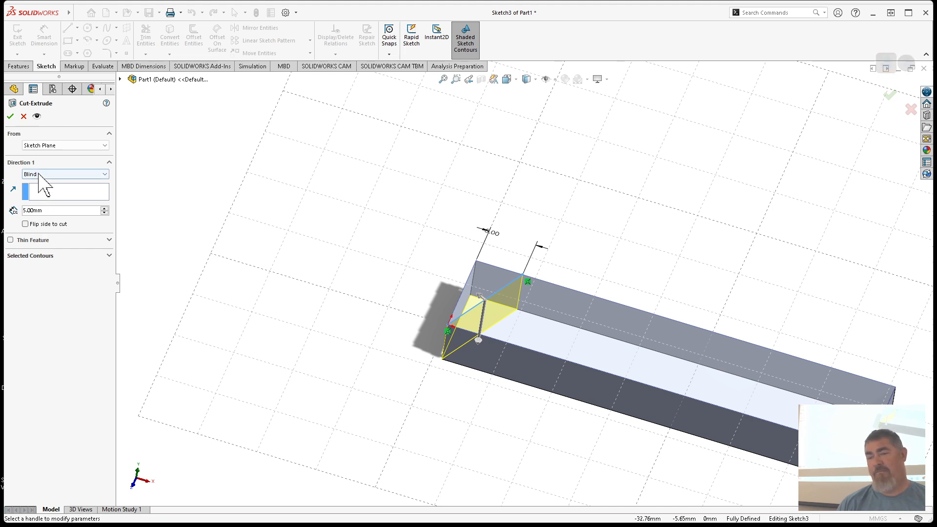
click(51, 195)
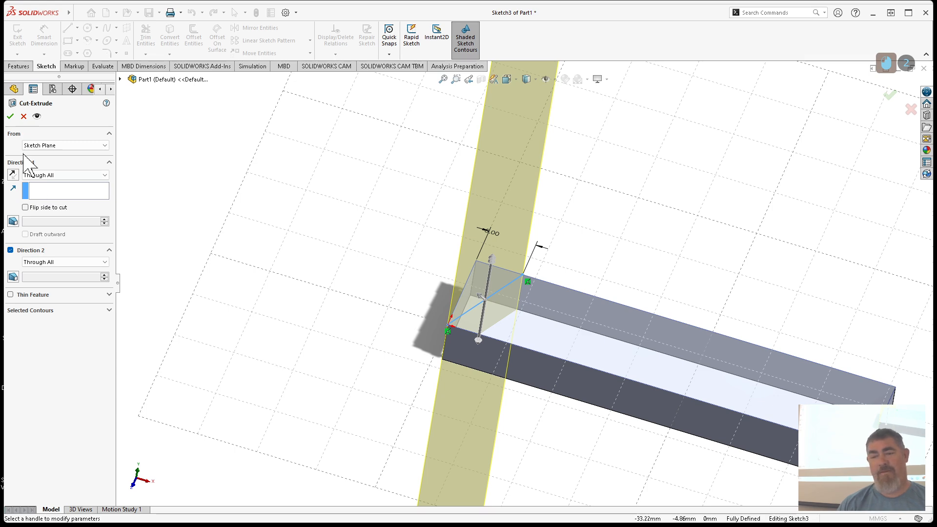
click(10, 117)
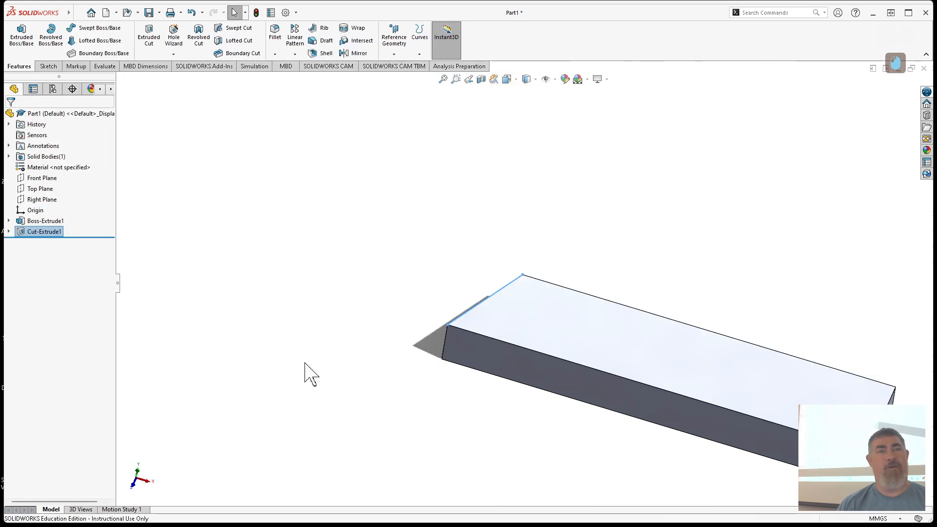
click(305, 364)
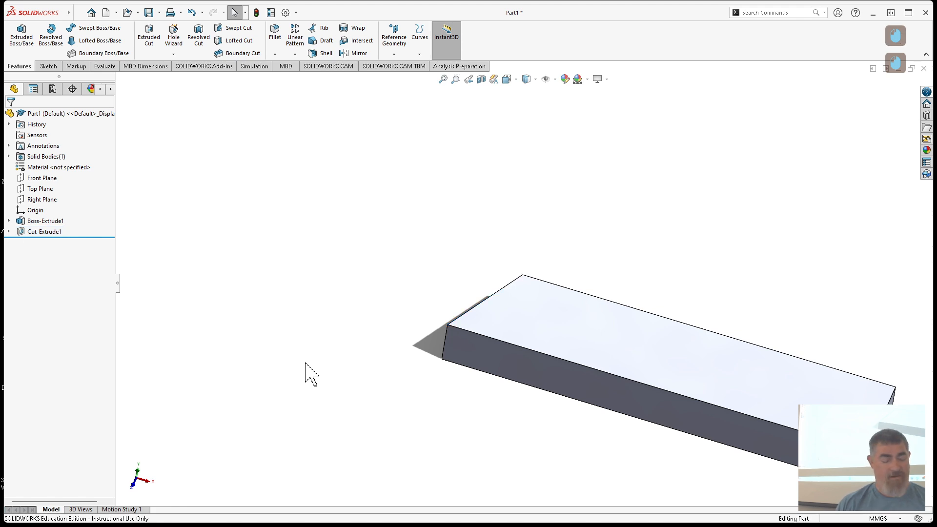
shift+middle_drag(305, 362, 339, 369)
shift+middle_drag(338, 369, 339, 378)
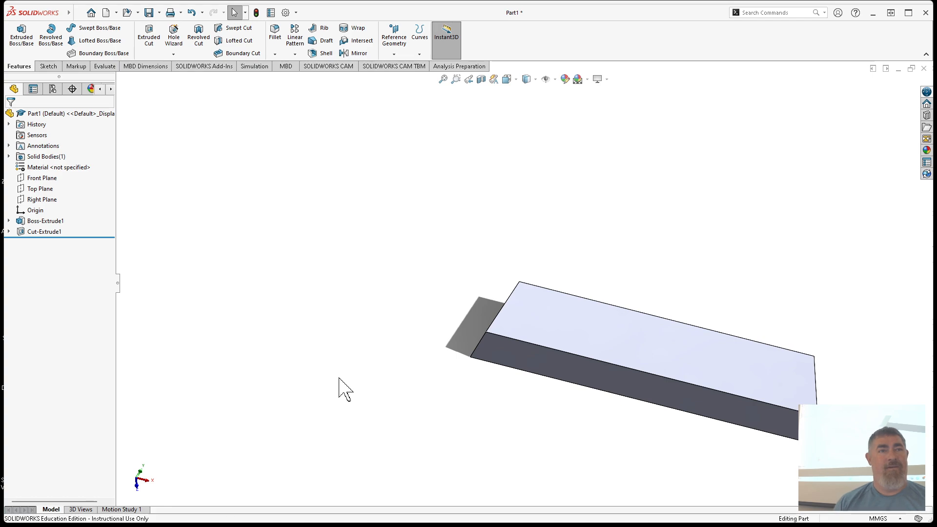
- Undo the corner cut, leave its sketch, and roll the feature tree back above Sketch3
key(ctrl+z)
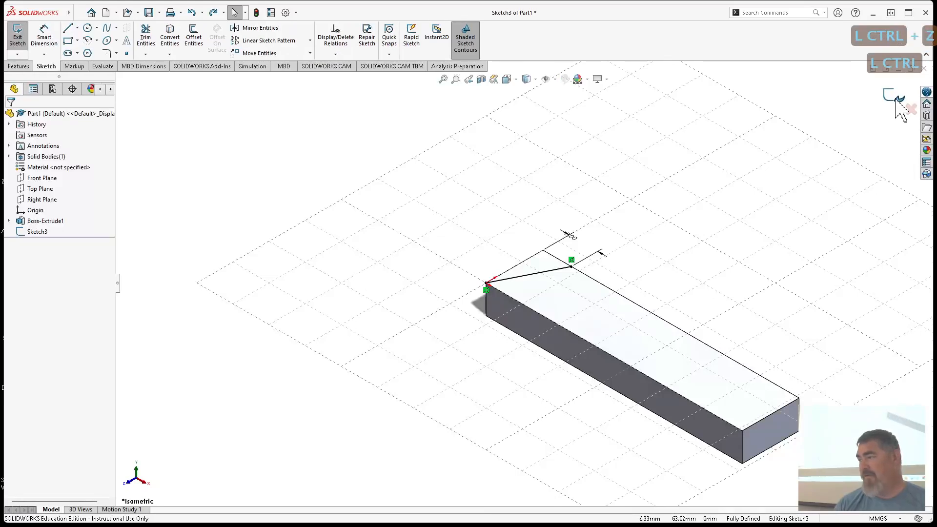
key(ctrl+z)
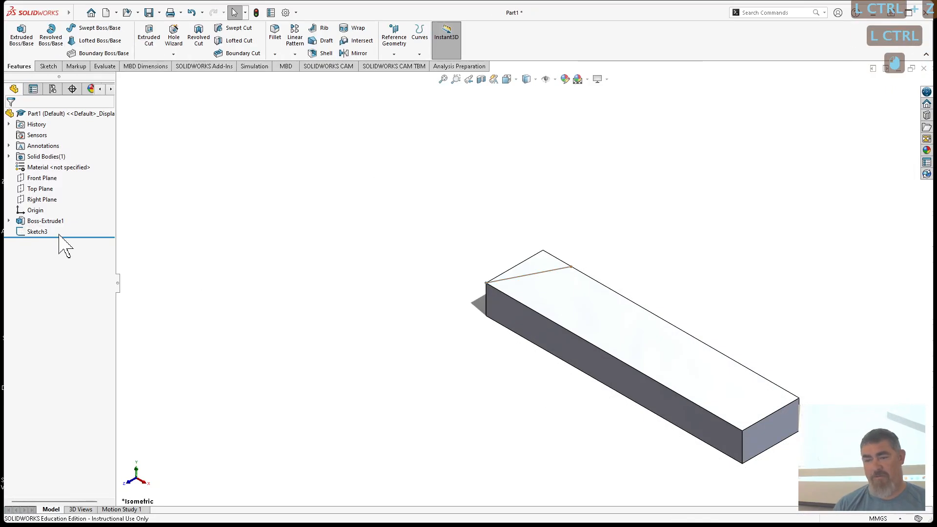
drag(59, 238, 63, 226)
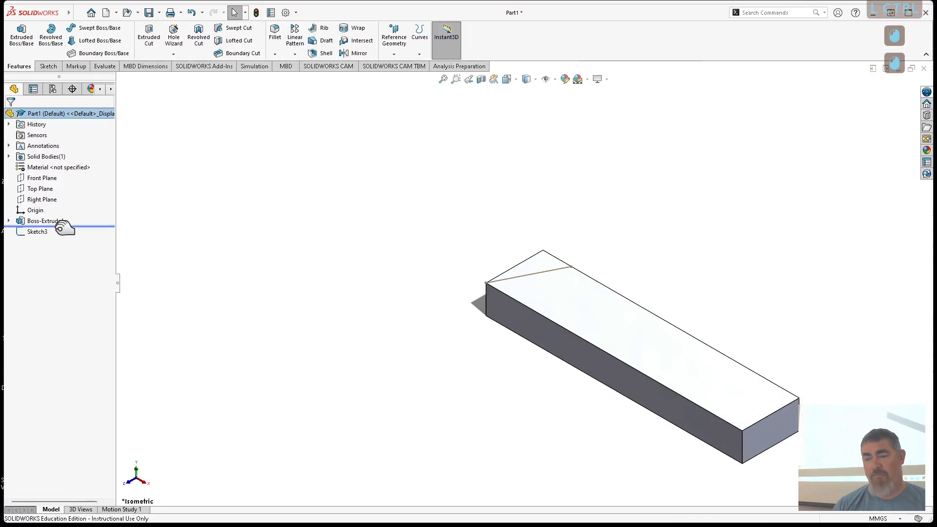
- Sketch a four-segment zigzag line on the top face from the origin corner to the long back edge and cut Through All both ways along it
click(57, 36)
click(548, 312)
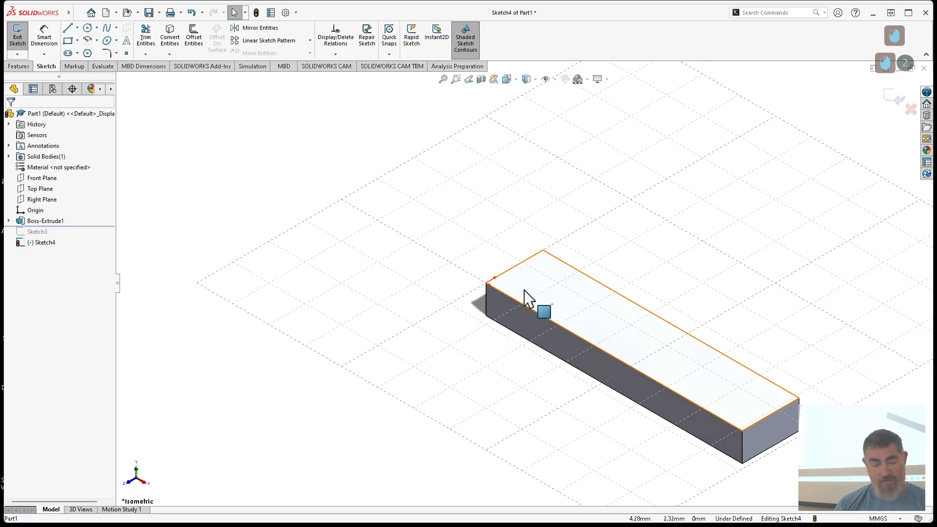
key(l)
click(486, 283)
click(543, 277)
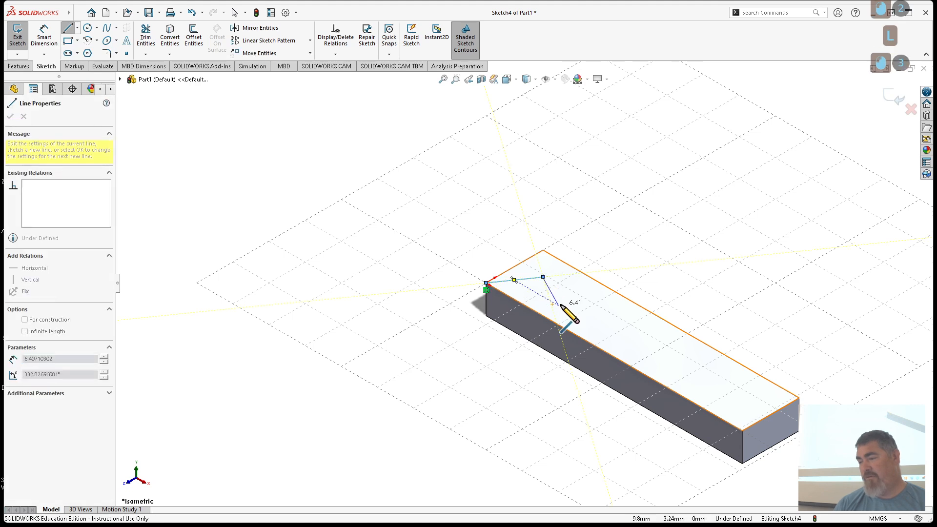
click(558, 306)
click(588, 292)
click(637, 304)
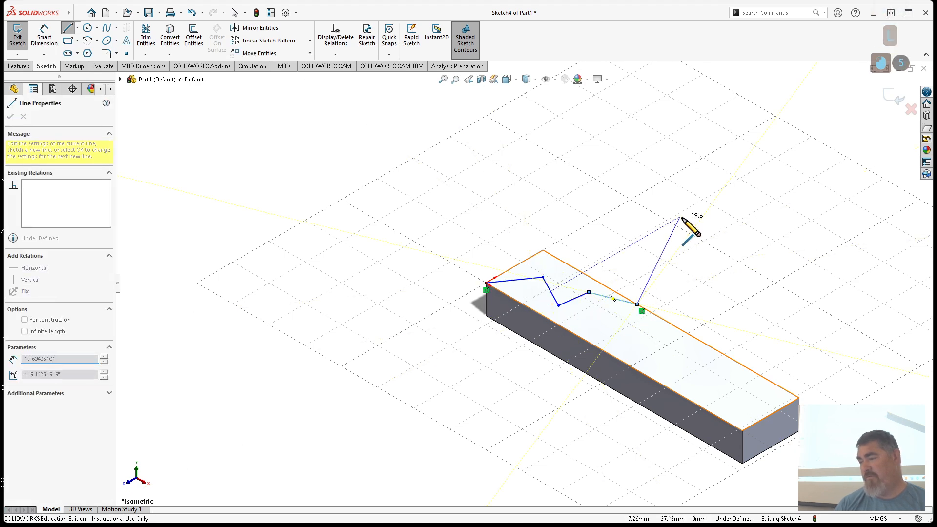
right_click(683, 220)
click(721, 228)
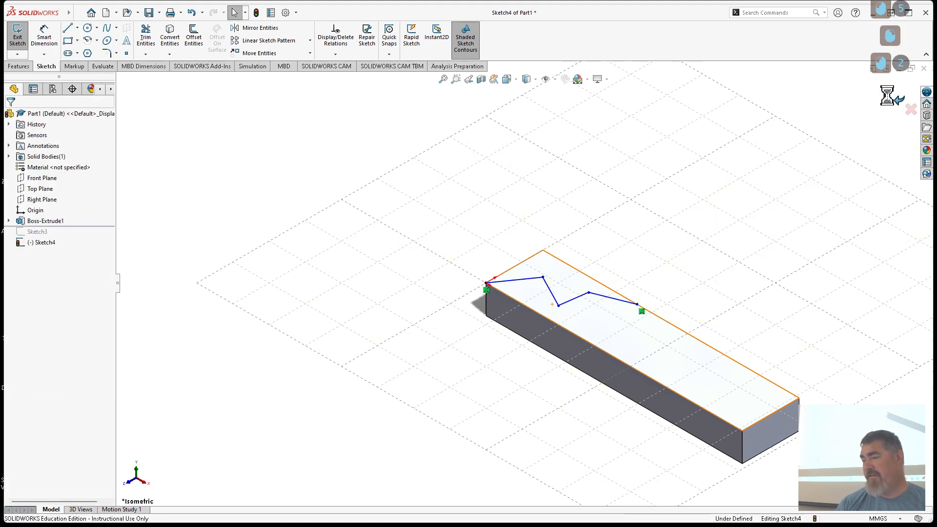
mouse_move(361, 362)
shift+middle_down()
mouse_move(519, 383)
mouse_move(458, 484)
shift+middle_up()
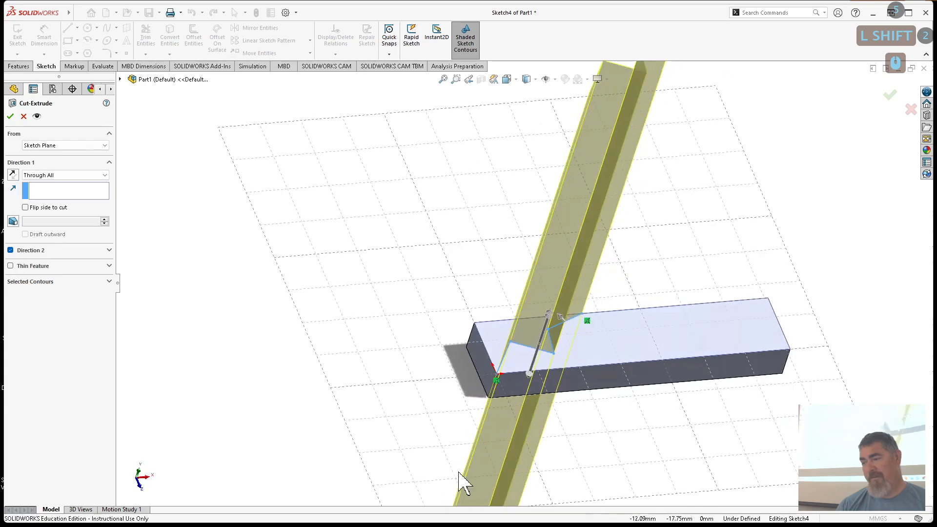
click(11, 117)
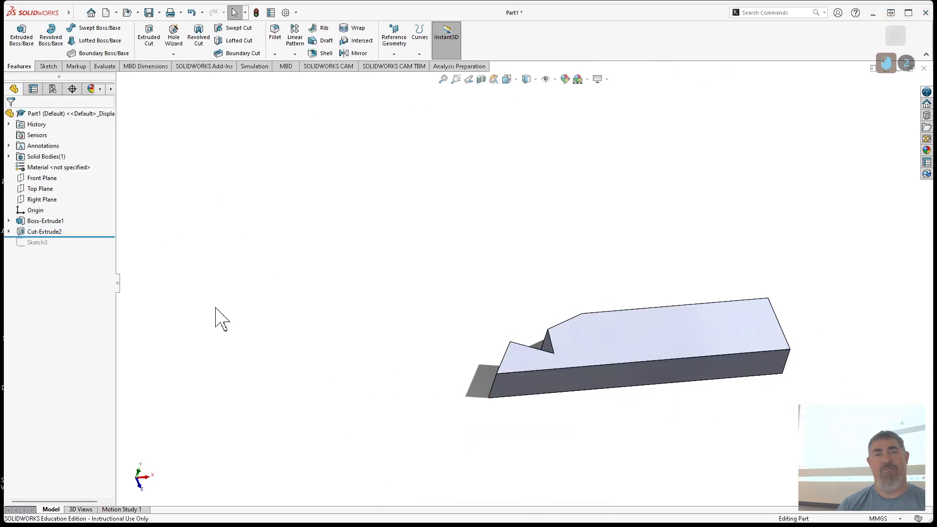
- Undo the zigzag cut and its sketch, and roll the feature tree forward past Sketch3
key(ctrl+z)
key(ctrl+z)
key(ctrl+z)
key(ctrl+z)
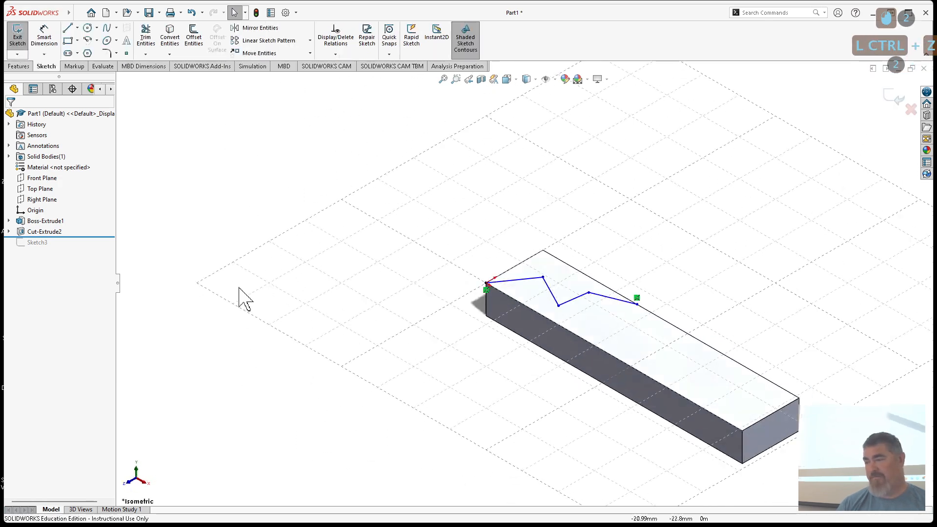
key(ctrl+z)
key(ctrl+z)
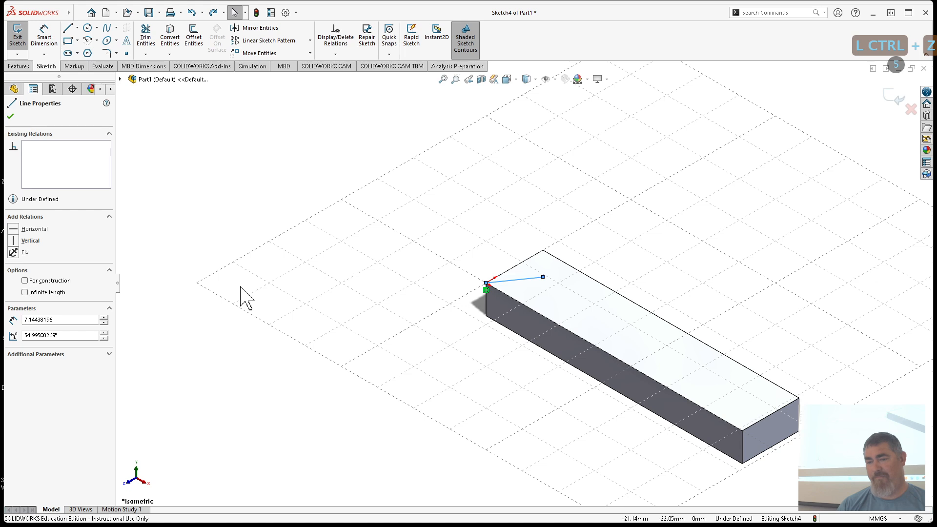
drag(112, 226, 109, 238)
- Cut off the block's corner using the existing diagonal line in Sketch3 with Through All in both directions
click(152, 47)
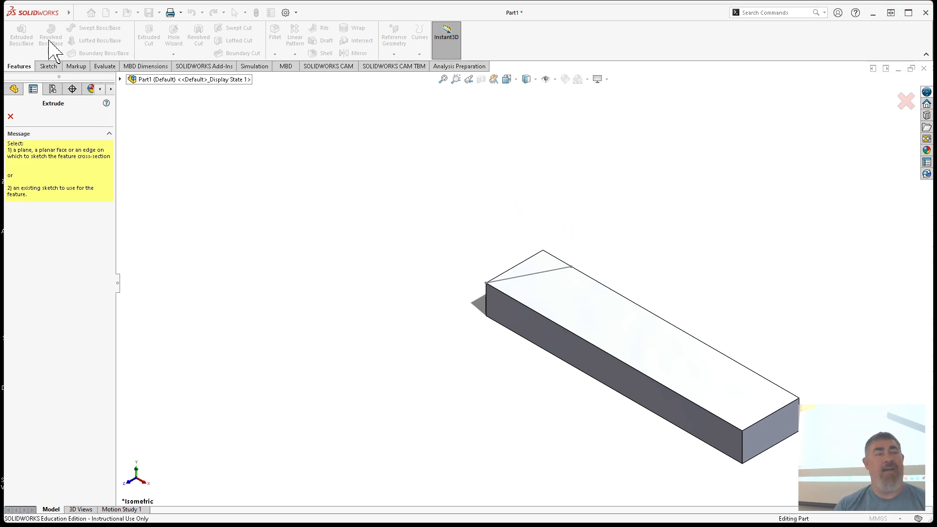
shift+middle_drag(391, 261, 464, 352)
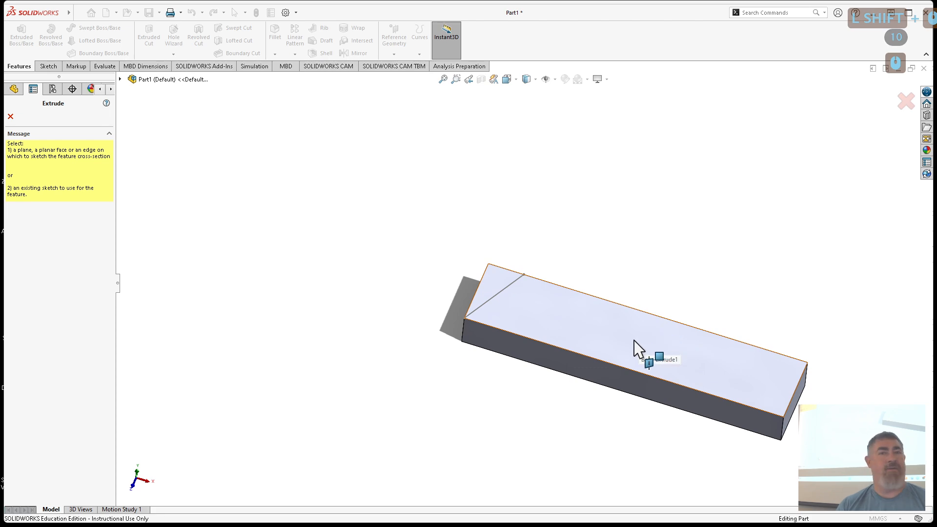
click(507, 288)
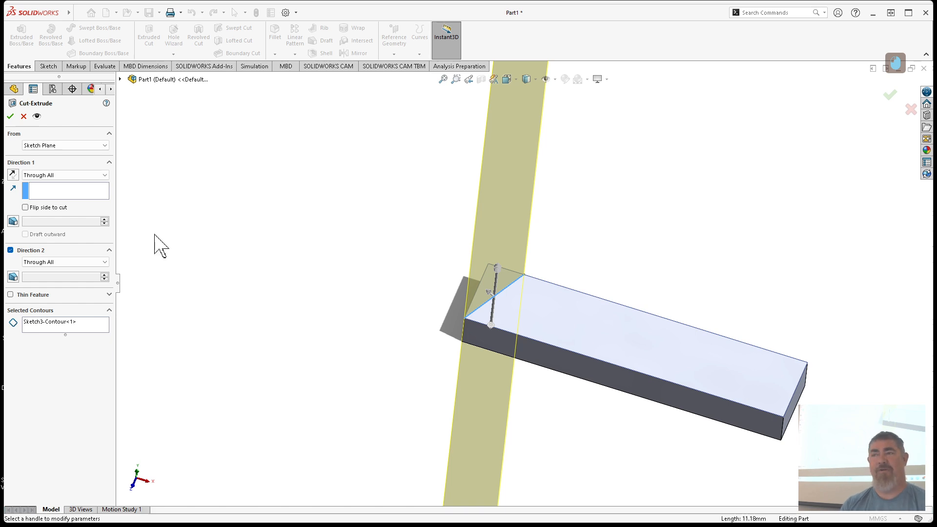
click(11, 116)
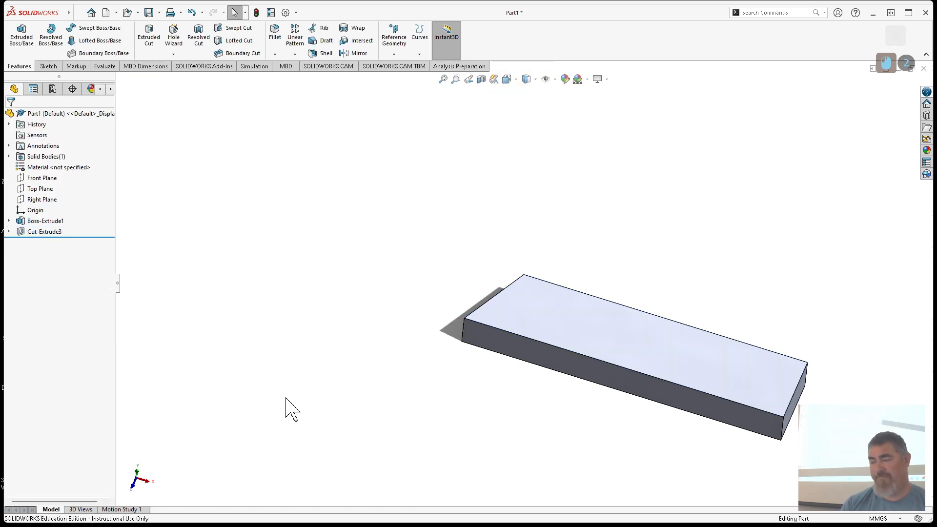
shift+middle_drag(301, 415, 469, 435)
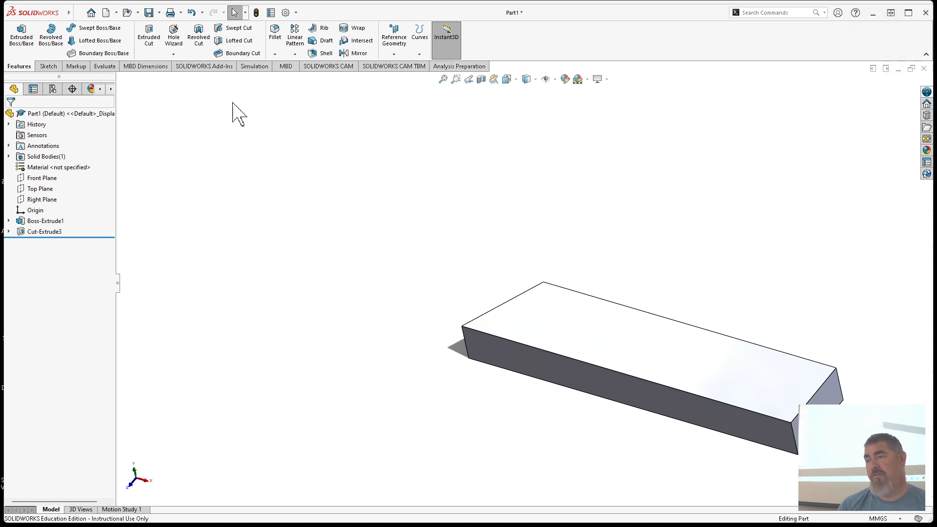
- Set up a 10 mm, 45-degree chamfer on the front vertical edge of the cut corner, comparing its full and partial previews
click(274, 53)
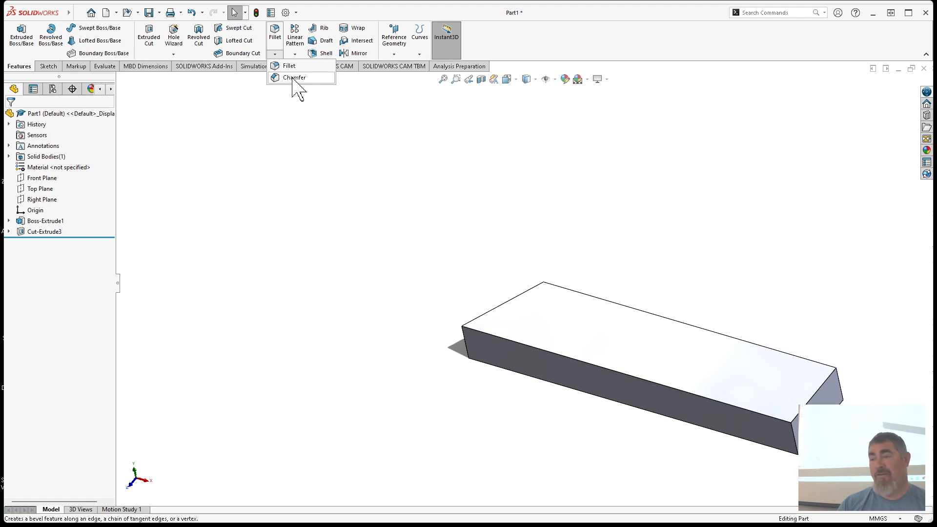
click(294, 78)
click(794, 436)
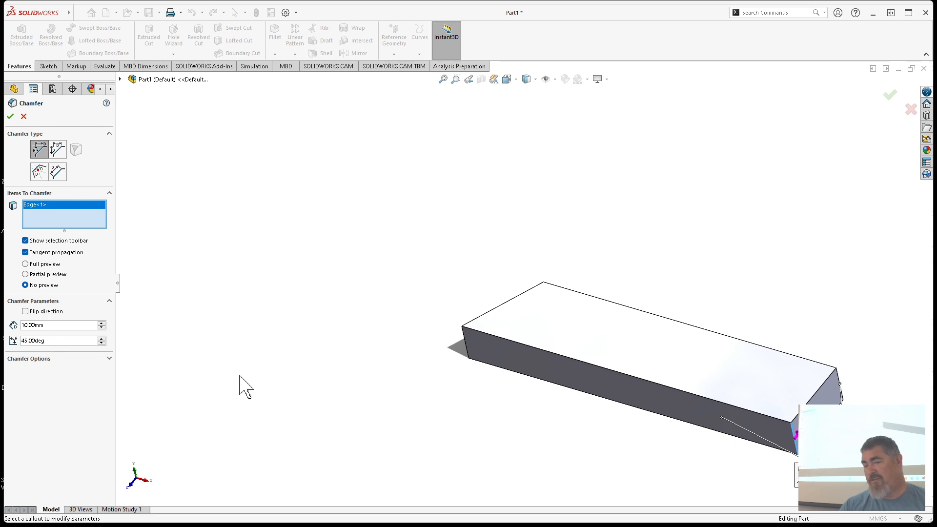
click(43, 275)
click(46, 265)
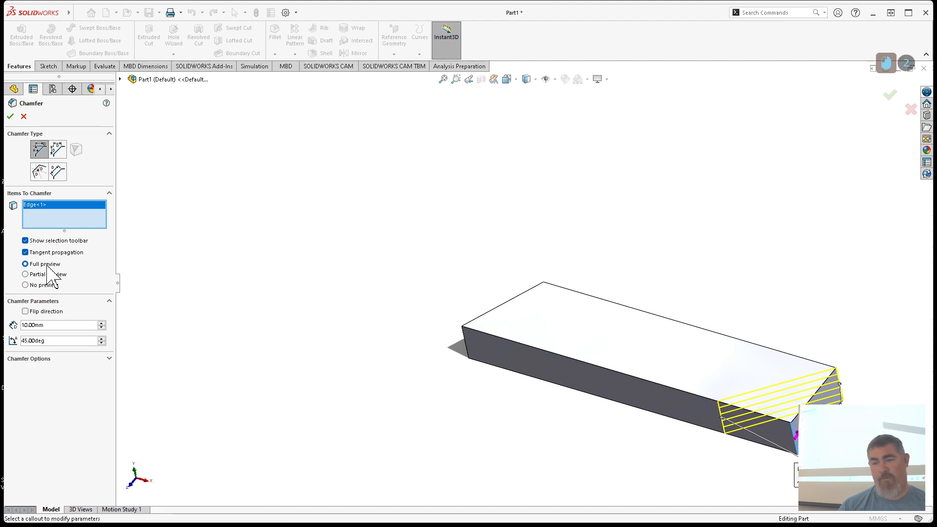
click(43, 275)
click(46, 267)
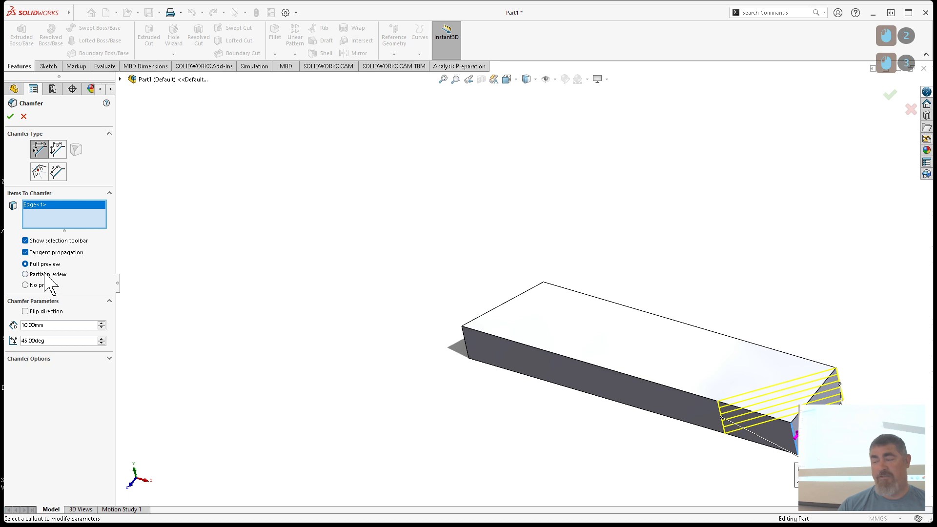
click(48, 264)
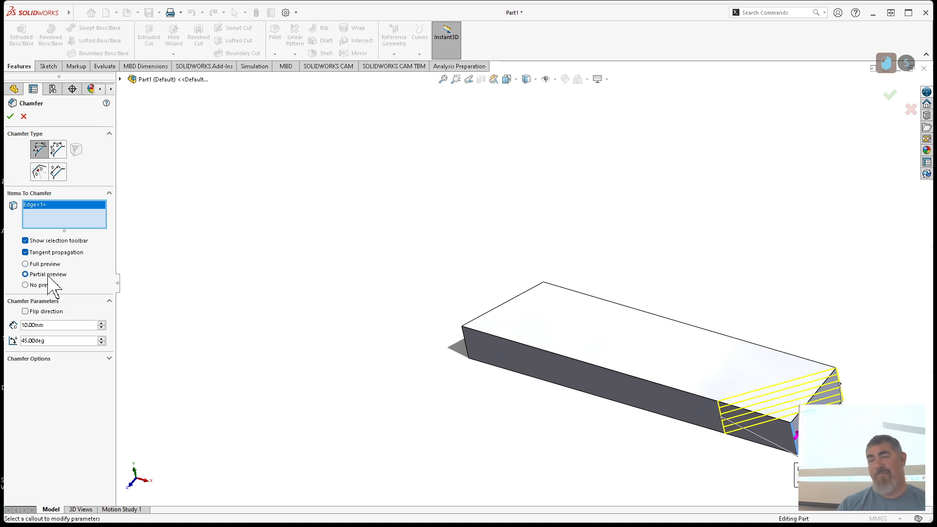
- Compare previews with the vertical edge at the uncut end's back corner added, remove that edge, and accept the chamfer with Partial preview
ctrl+click(548, 302)
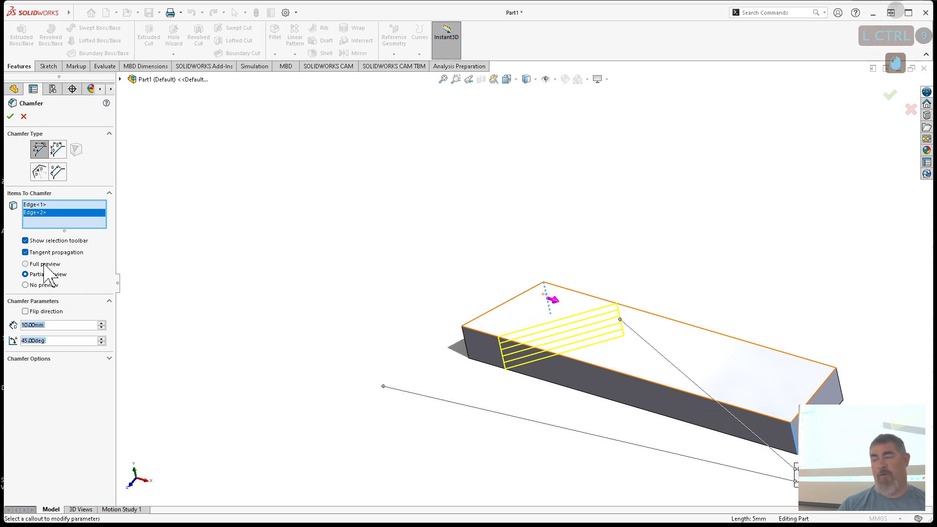
click(44, 264)
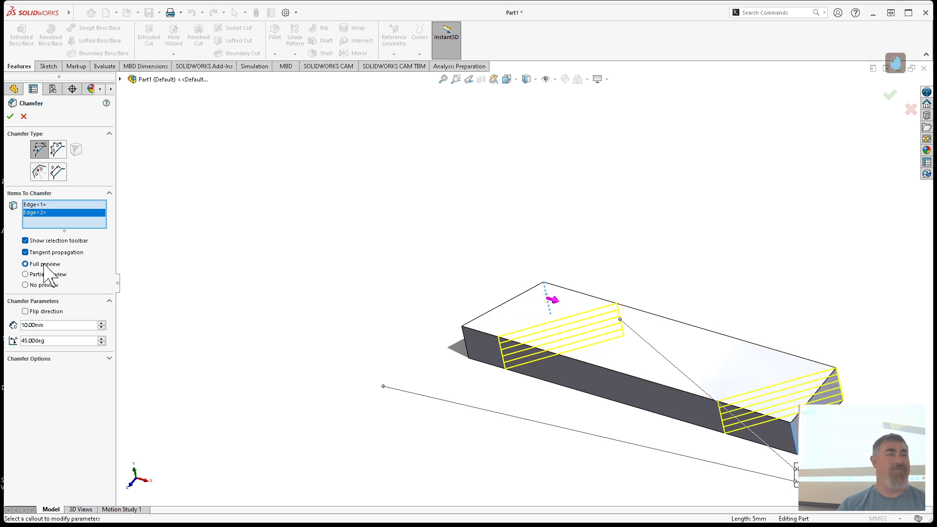
click(44, 275)
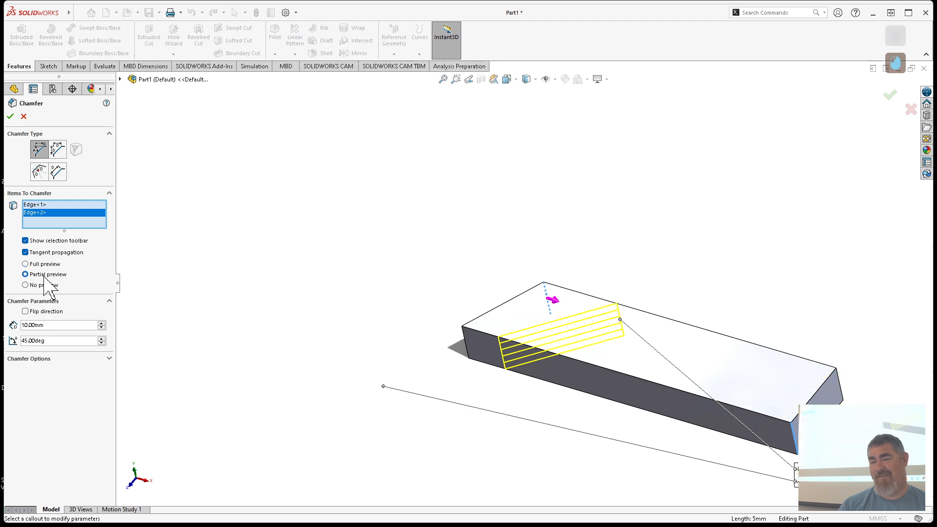
ctrl+click(550, 307)
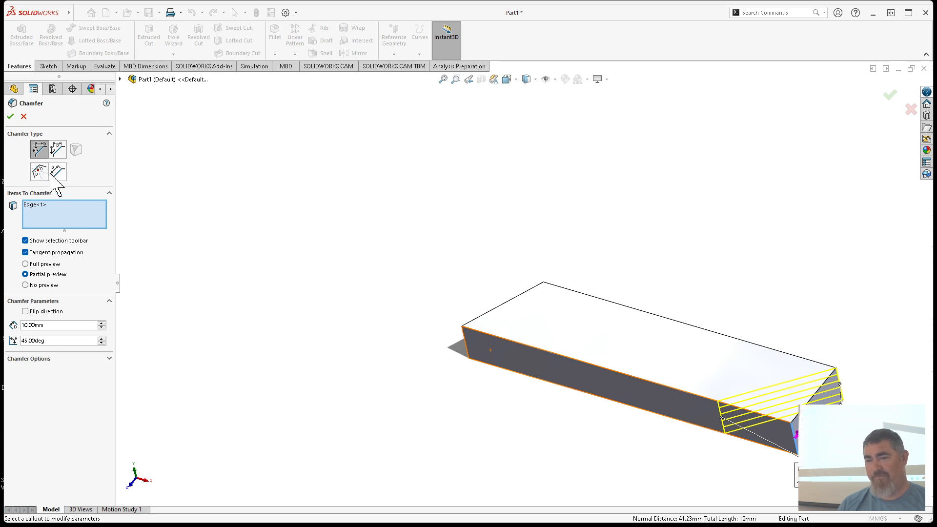
click(10, 117)
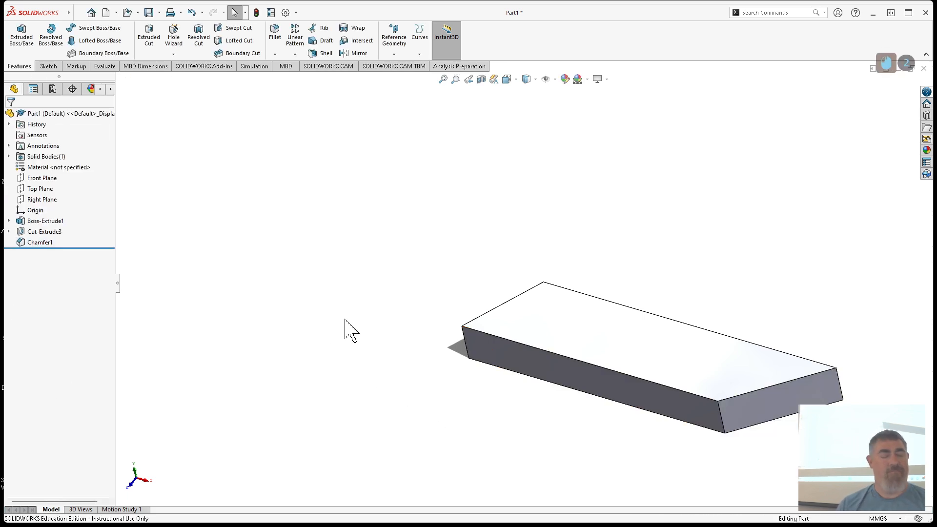
scroll(373, 352, up, 3)
scroll(360, 303, down, 5)
middle_drag(360, 303, 369, 394)
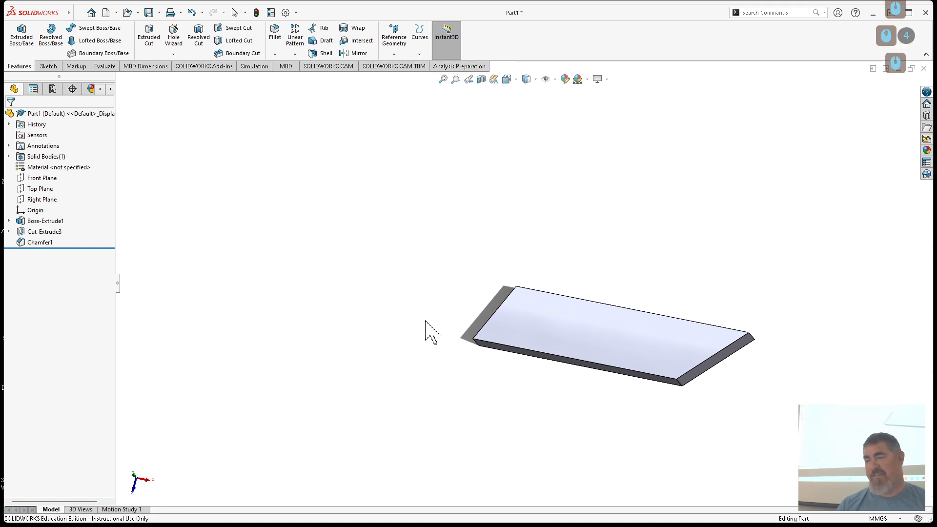
middle_drag(429, 329, 640, 342)
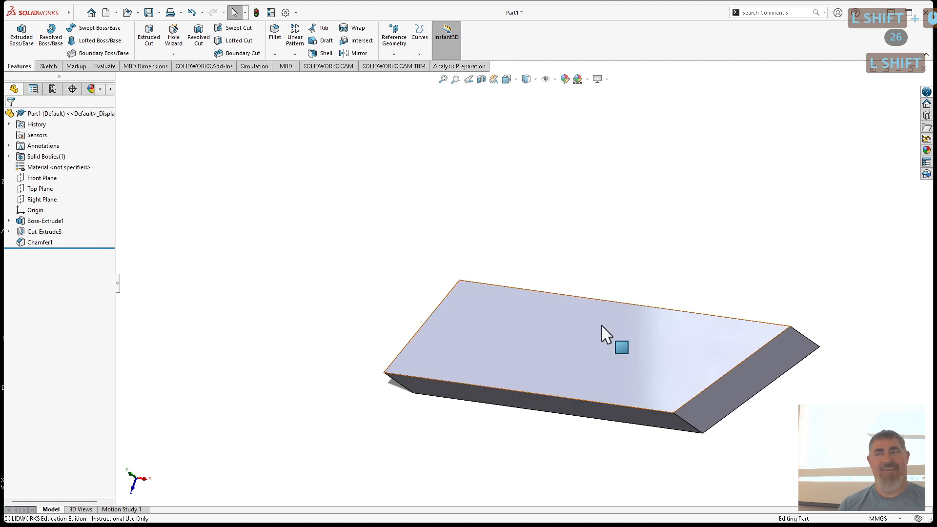
middle_drag(608, 324, 637, 322)
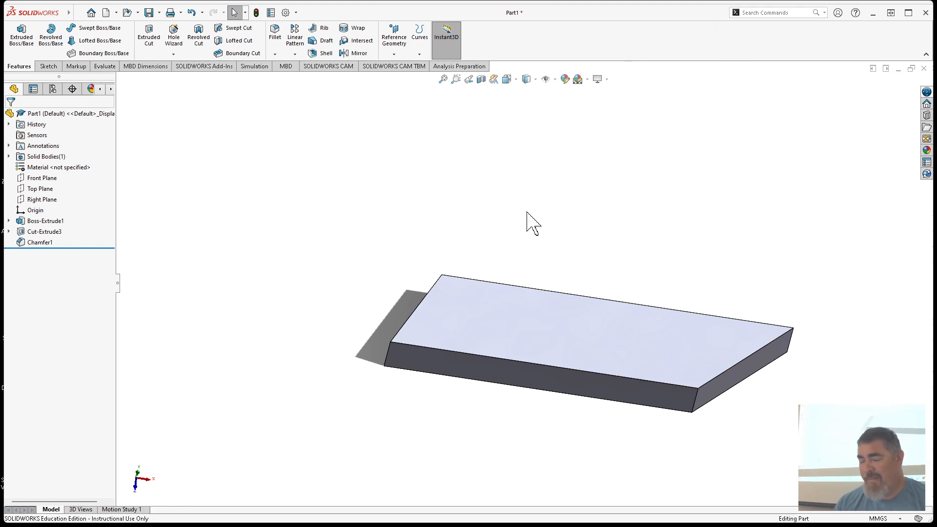
shift+middle_drag(509, 230, 548, 253)
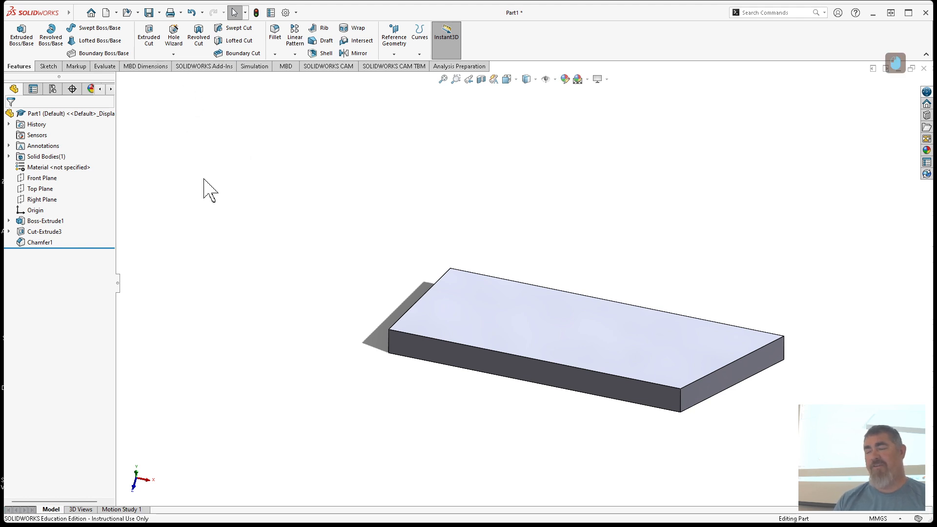
- Examine the system options pages for Assemblies, MBD and General settings
click(296, 12)
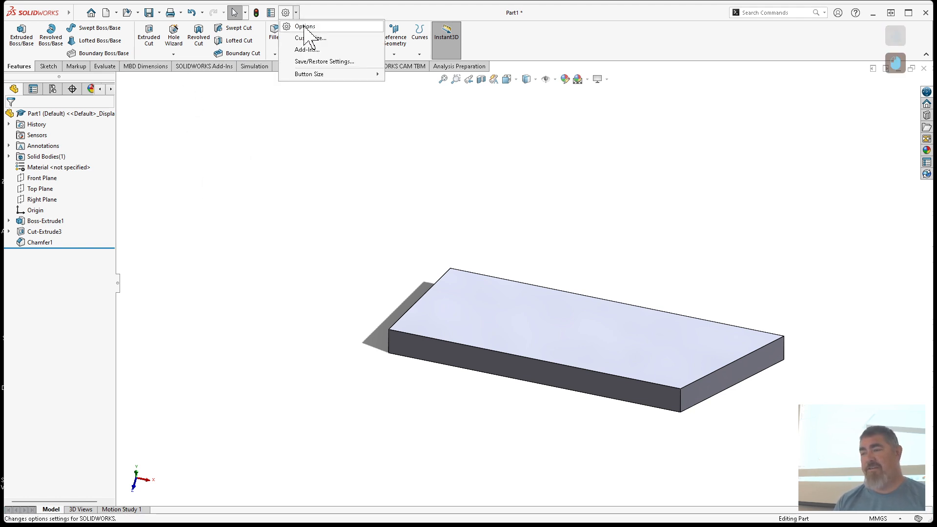
click(307, 28)
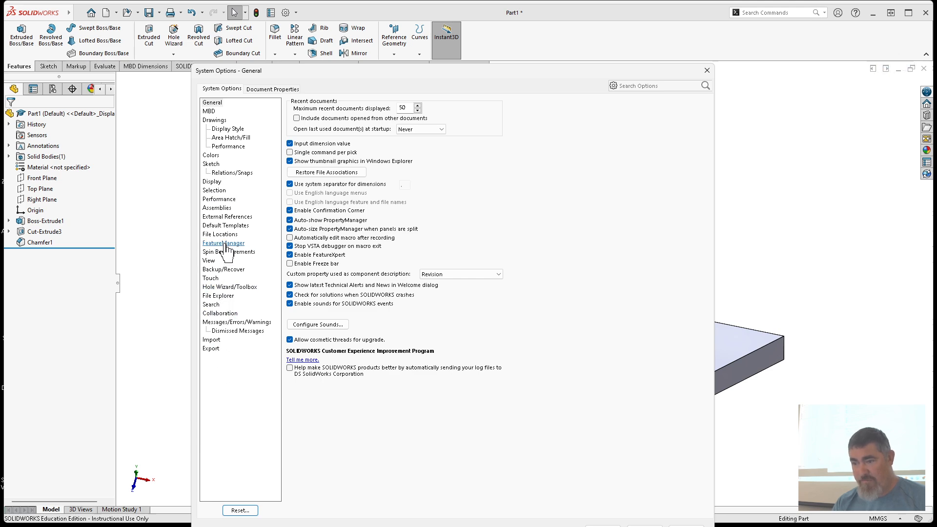
click(222, 200)
click(218, 208)
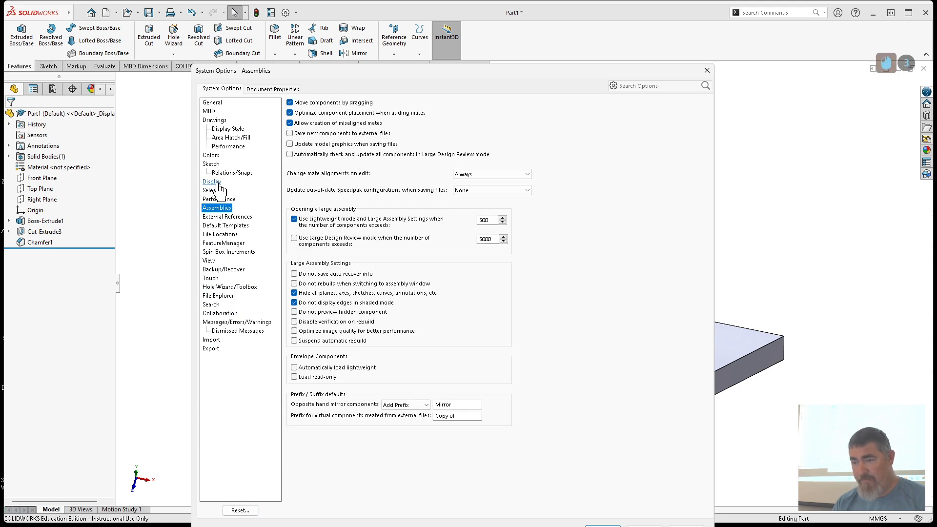
click(211, 155)
click(214, 121)
click(210, 112)
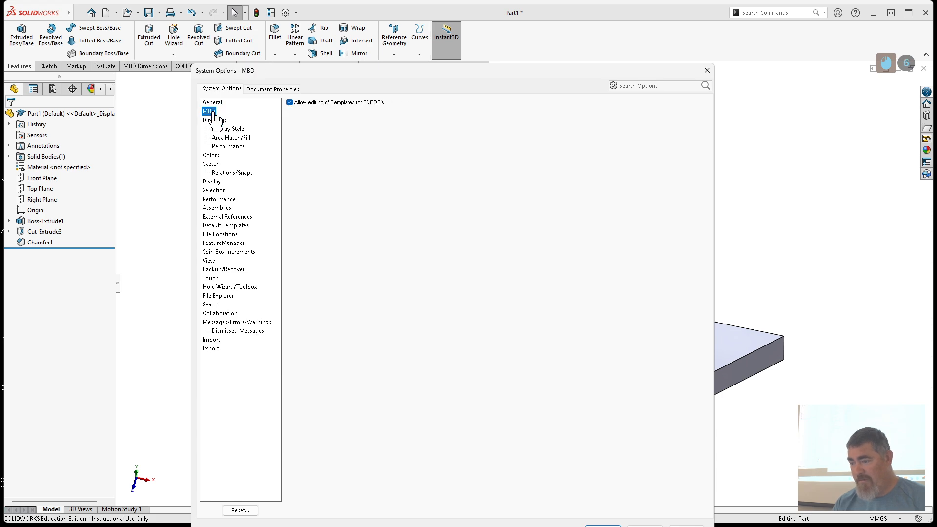
click(214, 102)
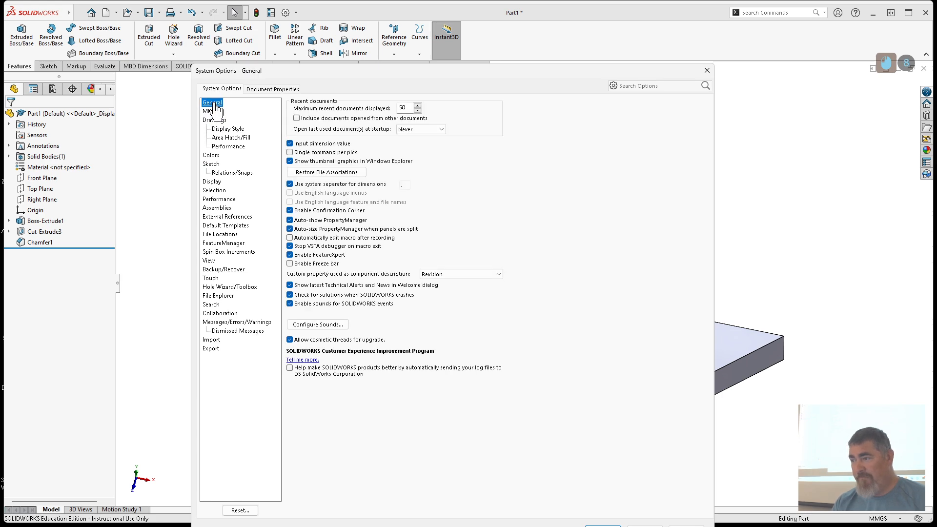
- Review the overall drafting standards available in the document properties and leave the options without changing anything
click(269, 90)
click(300, 110)
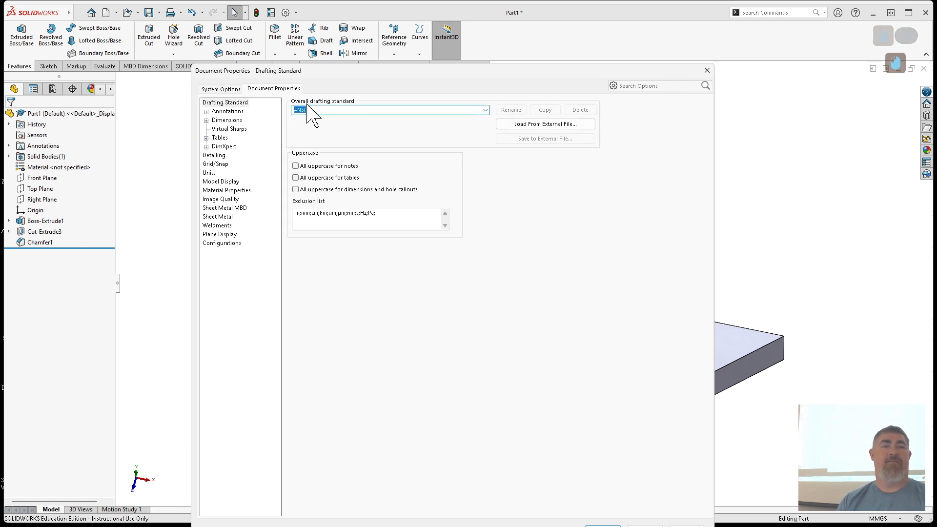
click(485, 111)
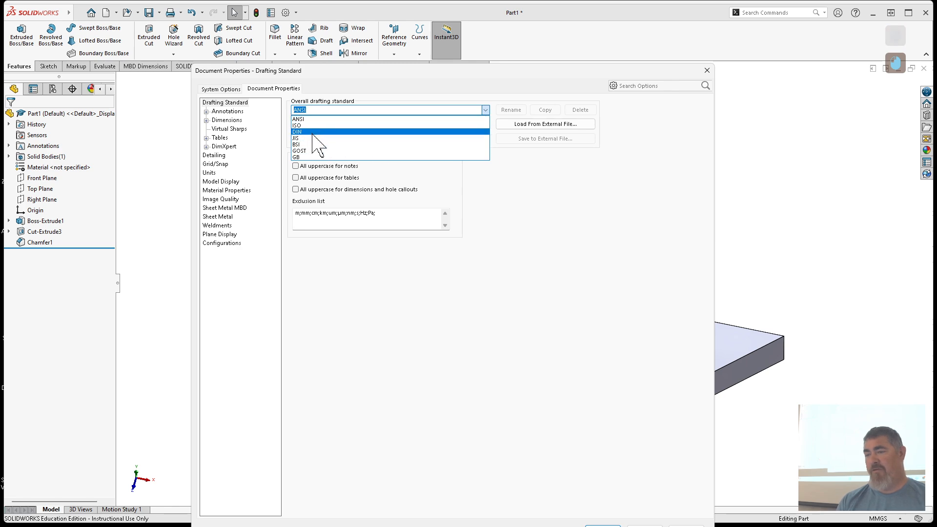
click(532, 268)
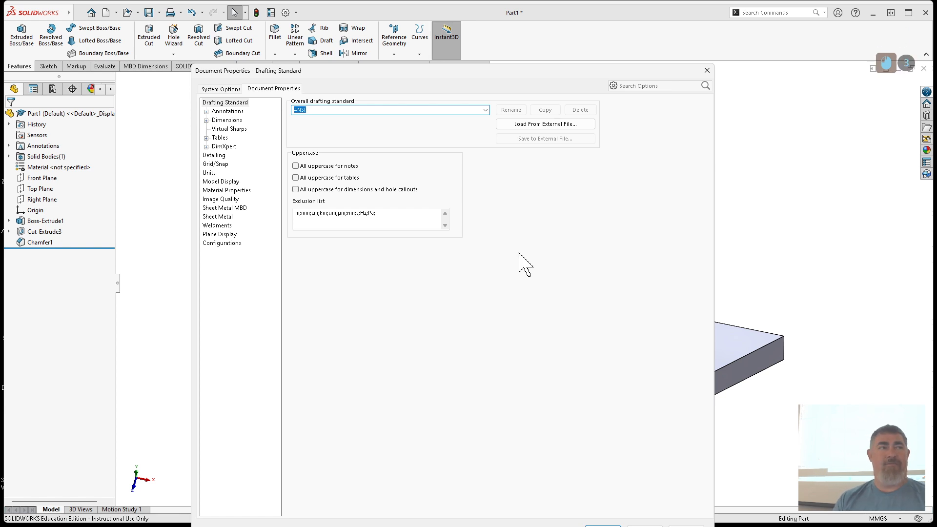
click(712, 74)
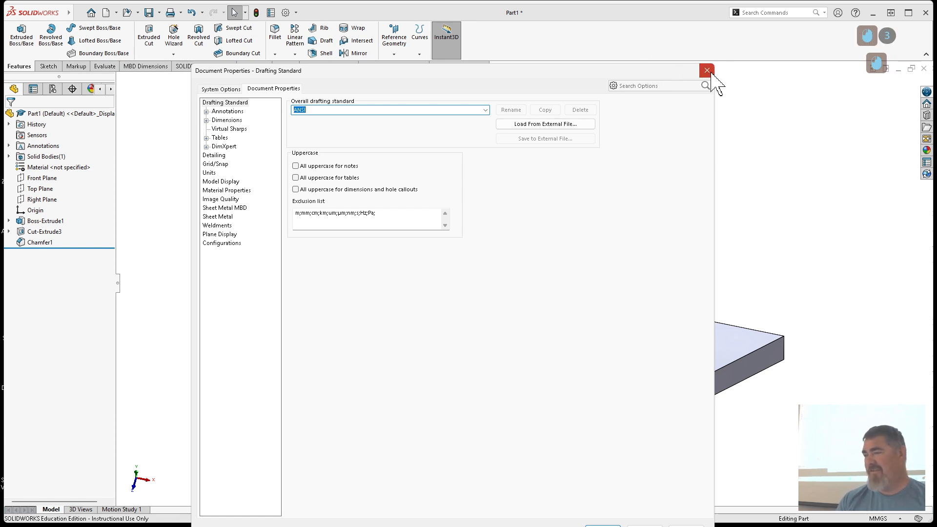
click(708, 70)
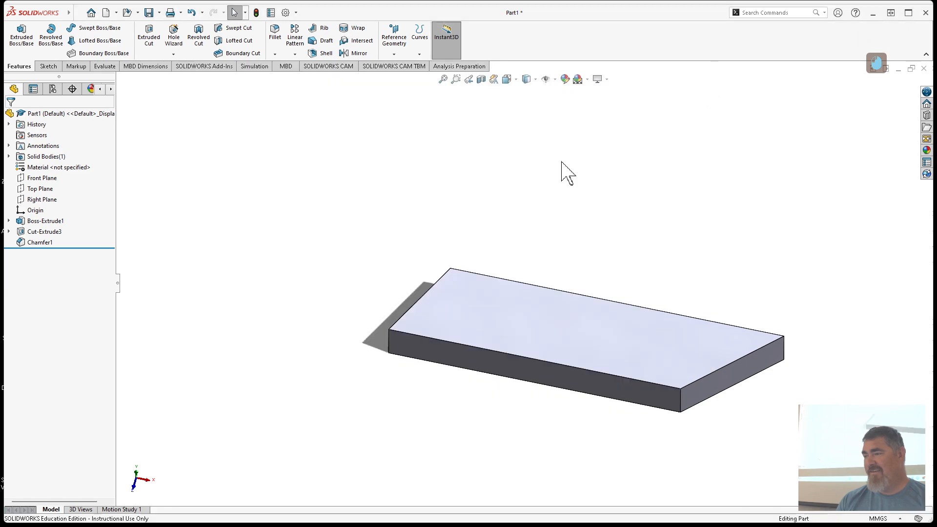
- Start the Hole Wizard and review the settings offered for the Hole and Legacy Hole types
middle_drag(412, 329, 397, 418)
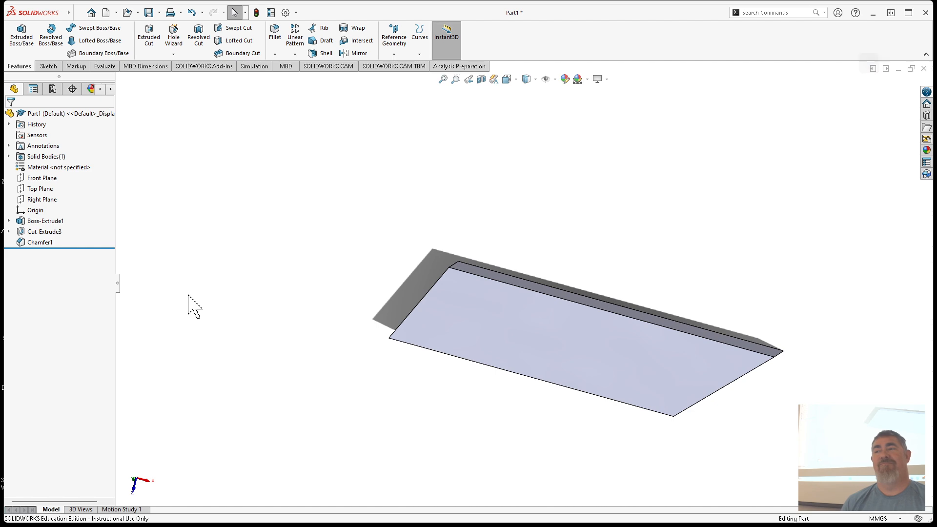
click(176, 36)
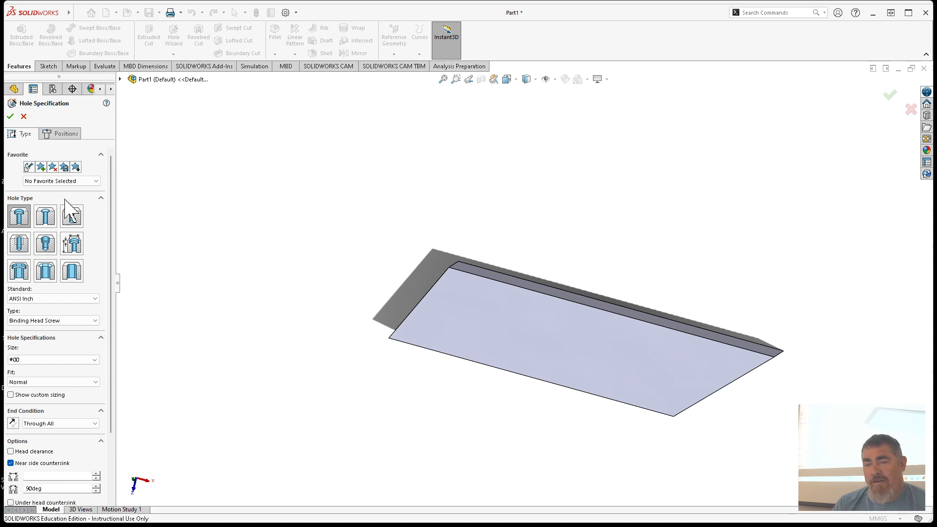
scroll(65, 199, down, 3)
scroll(41, 177, up, 3)
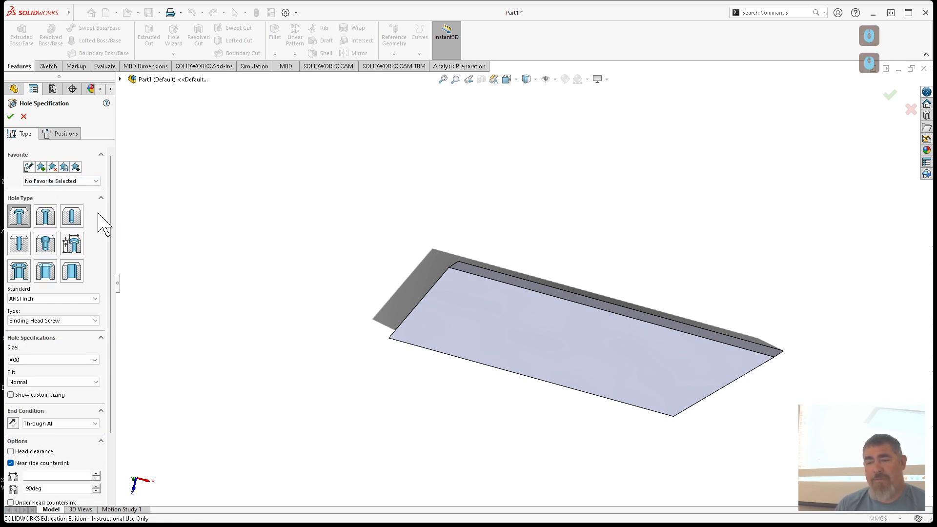
click(76, 218)
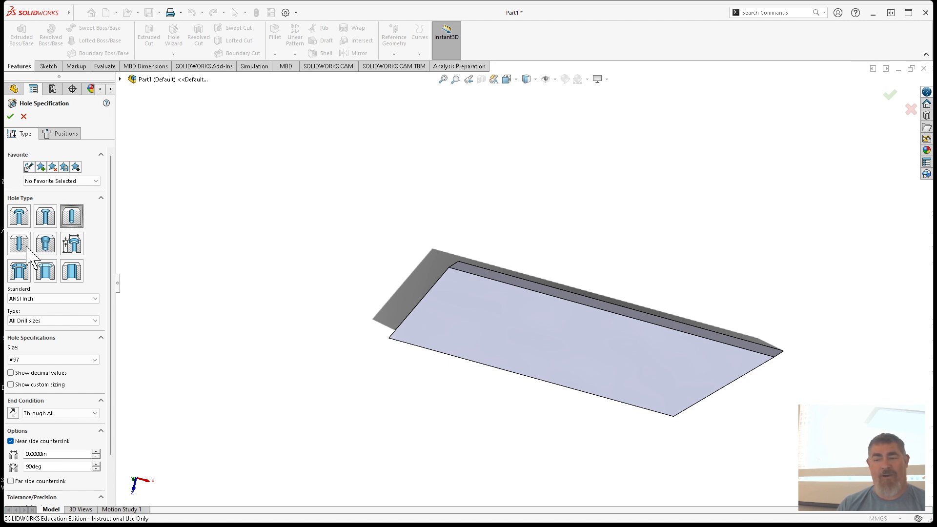
click(71, 246)
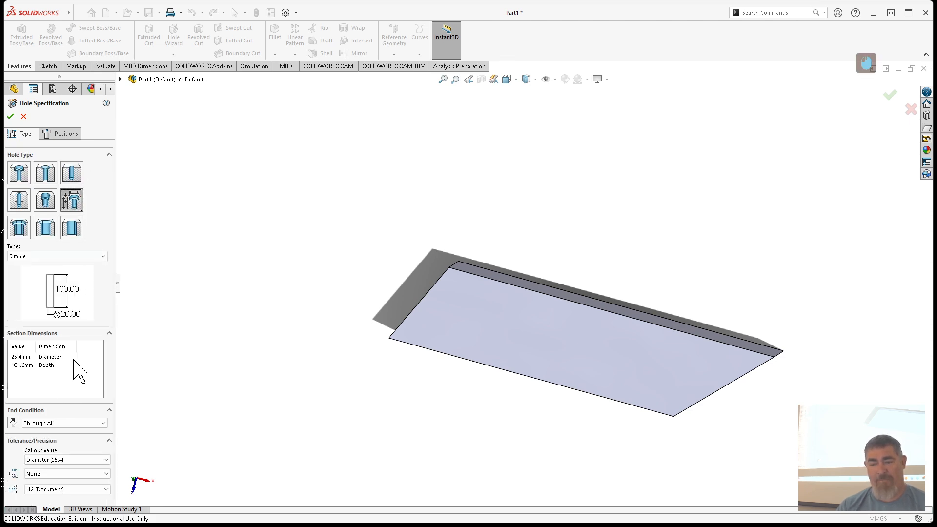
- Examine the simple legacy hole's callout value, section diameter and end condition options
scroll(67, 473, down, 2)
click(54, 458)
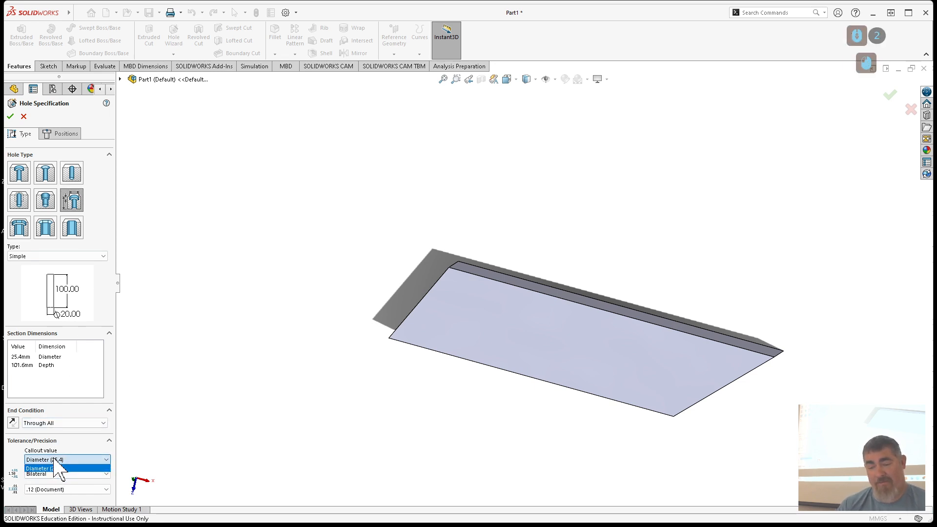
click(55, 459)
double_click(15, 359)
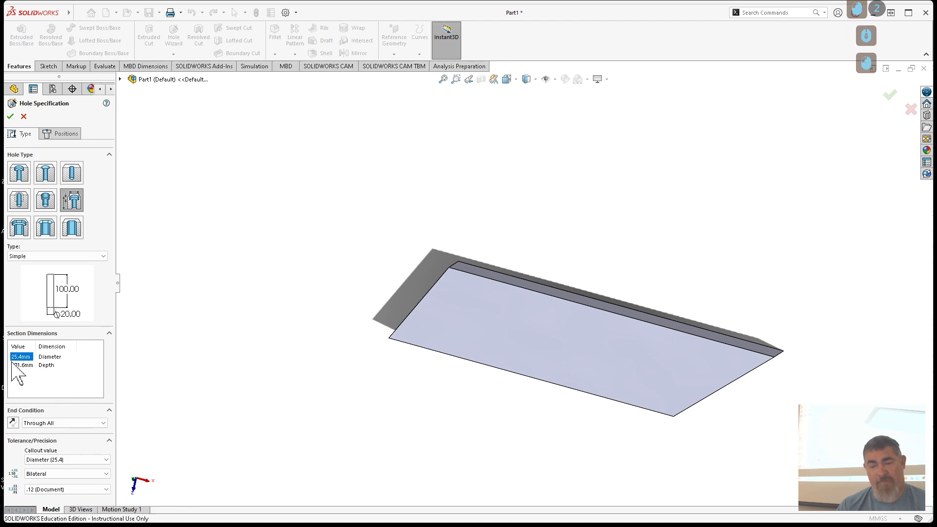
click(43, 423)
click(53, 447)
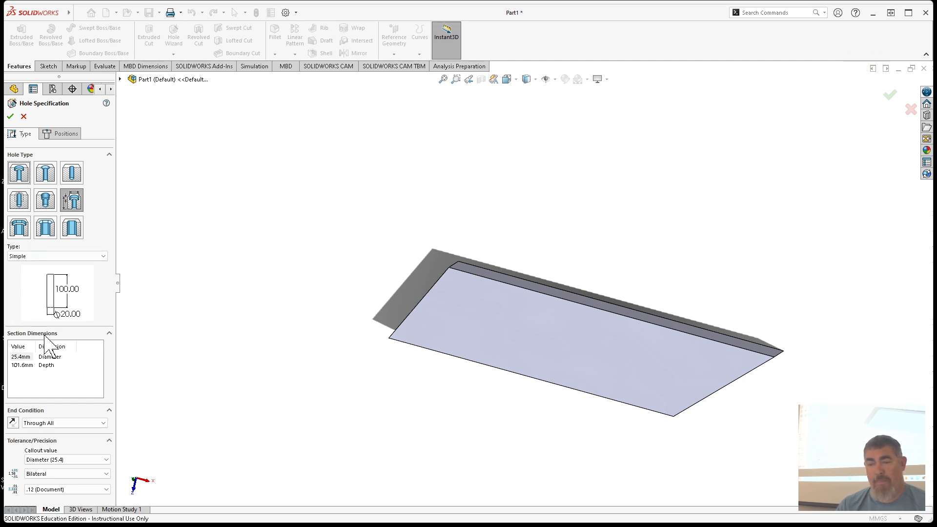
- Compare the settings offered for the Hole, Counterbore Slot and Countersink Slot types, finishing on the Hole type
click(73, 172)
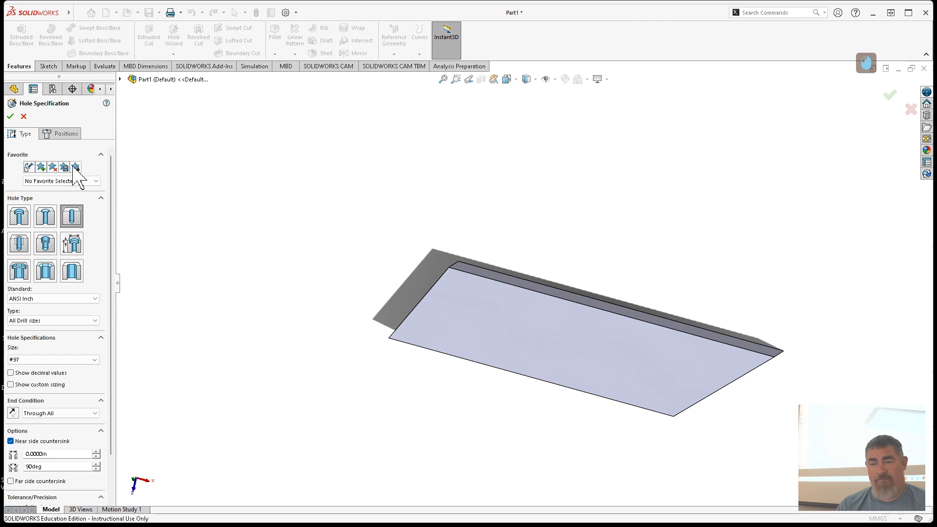
click(19, 273)
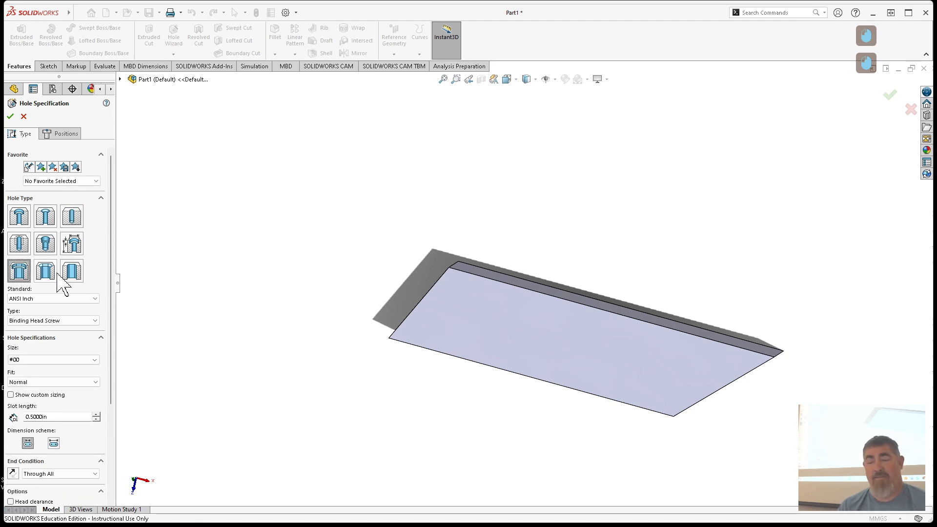
click(69, 274)
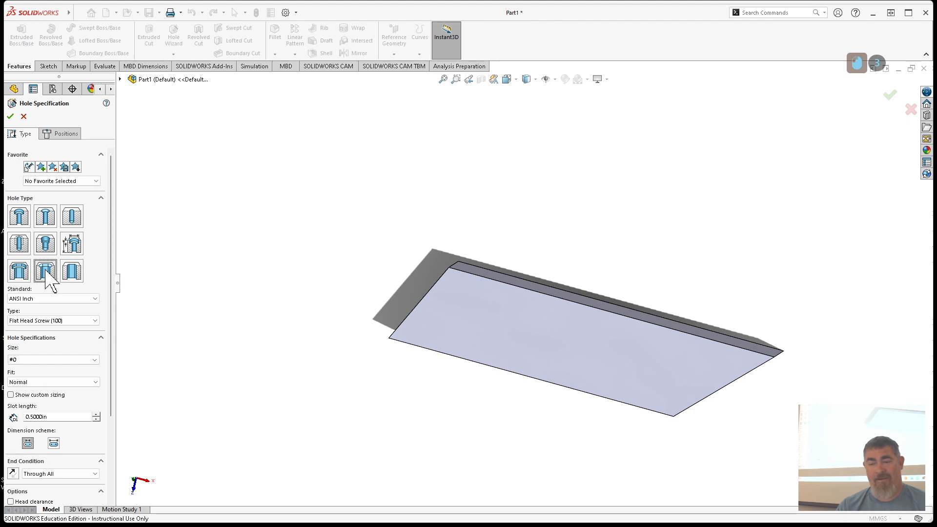
click(20, 272)
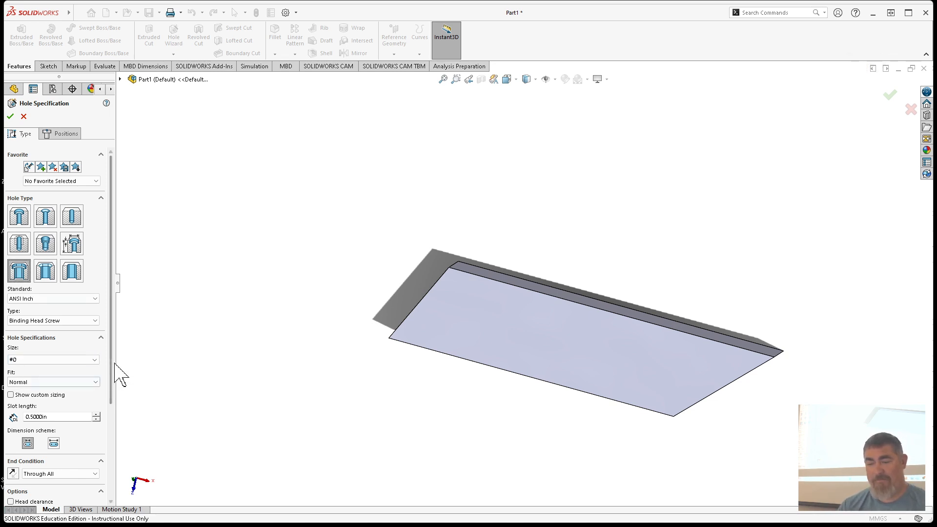
scroll(115, 386, down, 1)
scroll(115, 396, down, 3)
scroll(115, 419, up, 4)
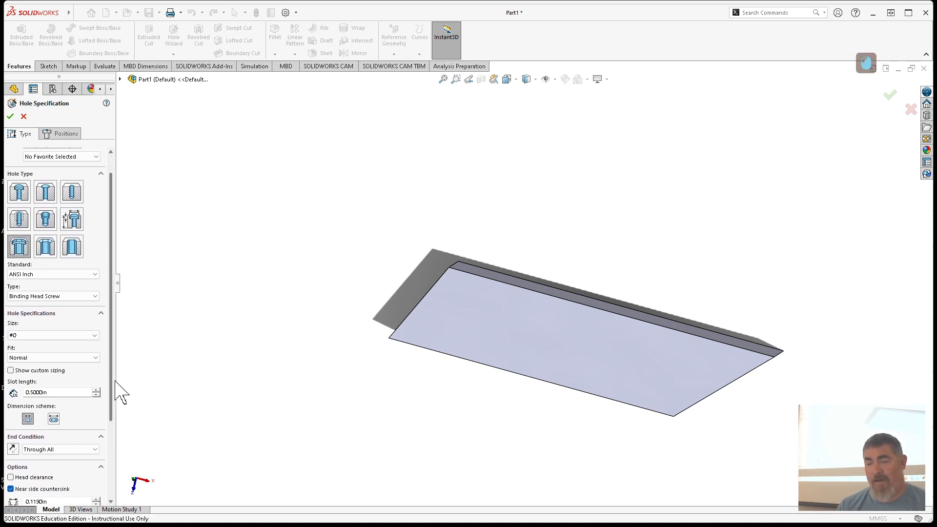
click(72, 212)
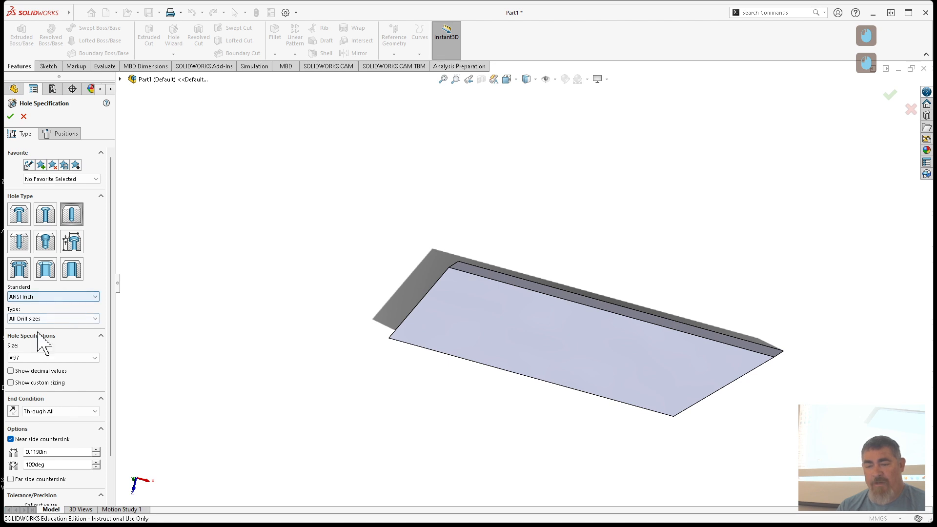
- Set the hole standard to PEM Inch and the fastener type to Concealed Standoffs (CSS,CSOS)
click(45, 297)
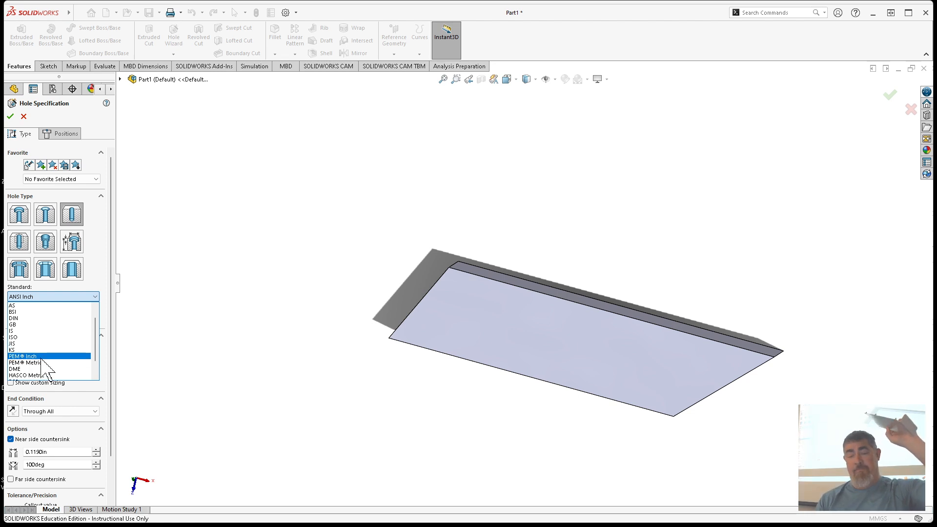
click(38, 357)
click(57, 340)
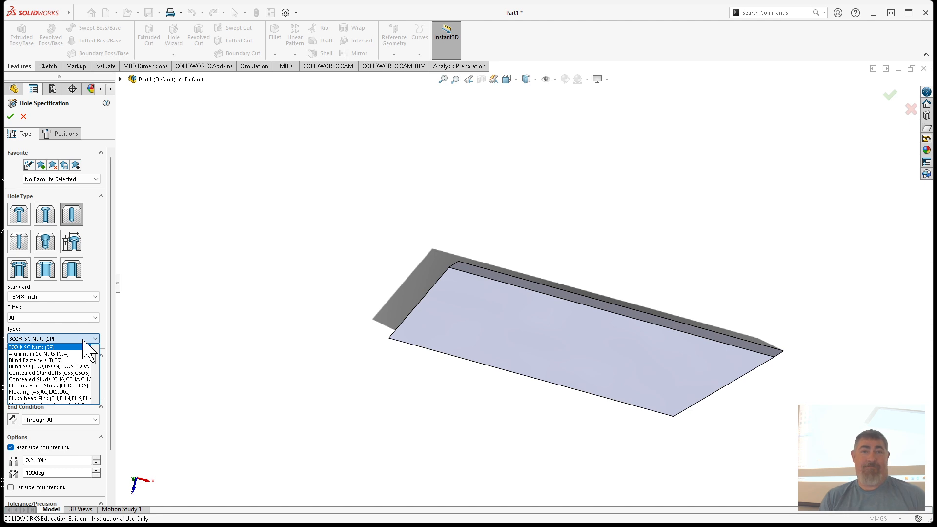
scroll(69, 389, down, 2)
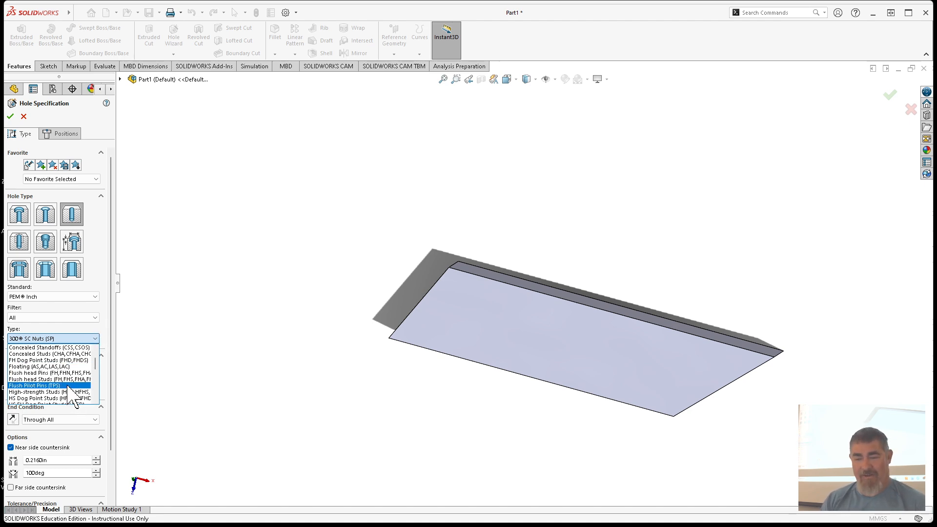
scroll(52, 386, up, 2)
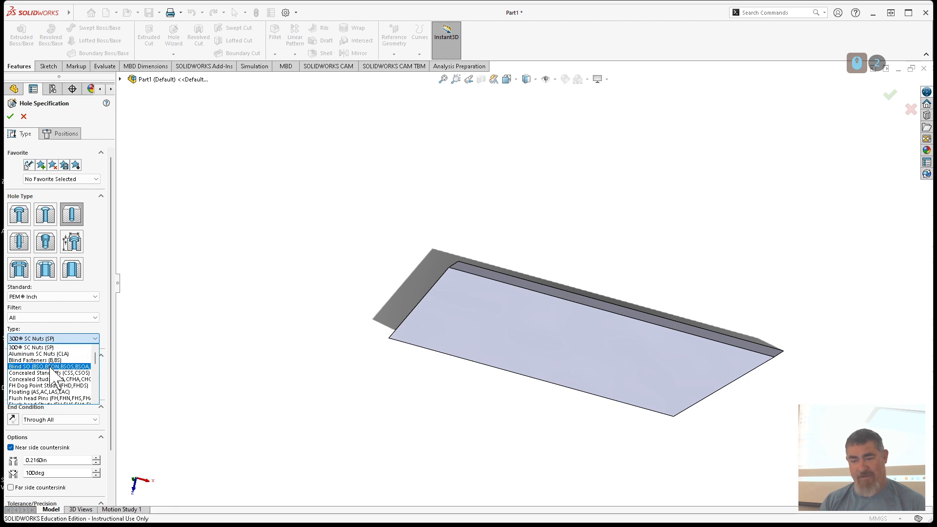
click(54, 373)
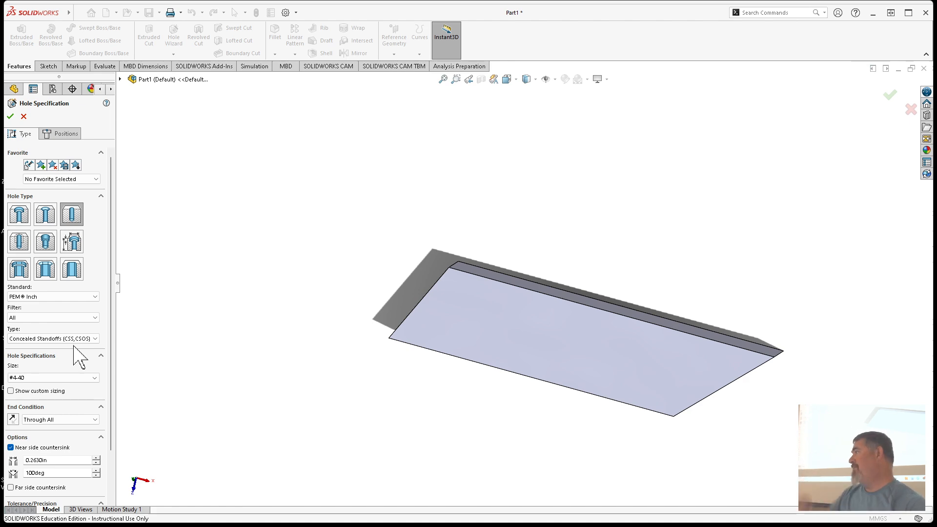
- Return the hole standard to ANSI Inch, trying ANSI Metric in between
click(53, 297)
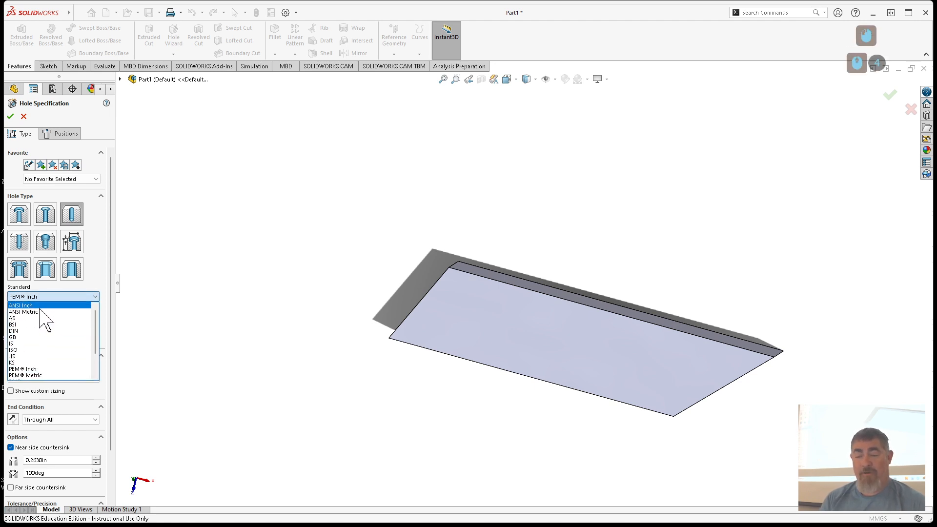
click(36, 306)
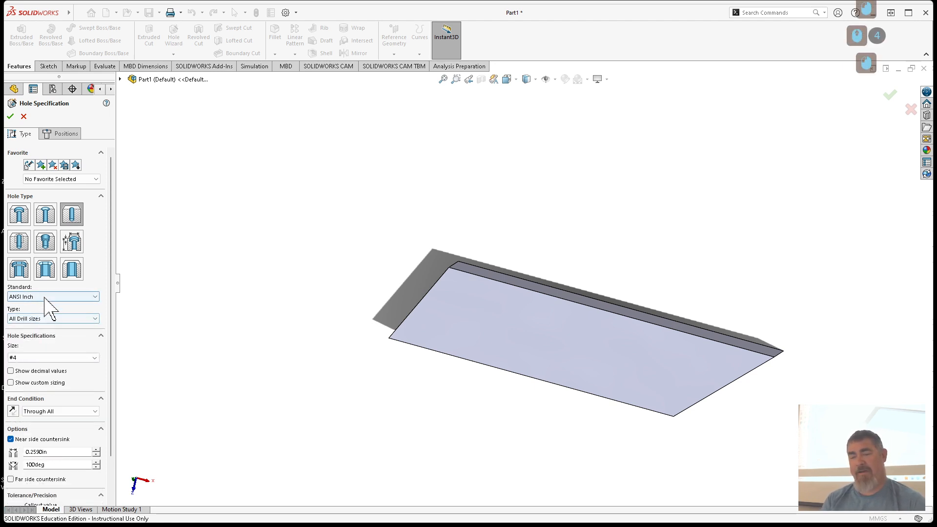
click(49, 297)
click(45, 312)
click(46, 298)
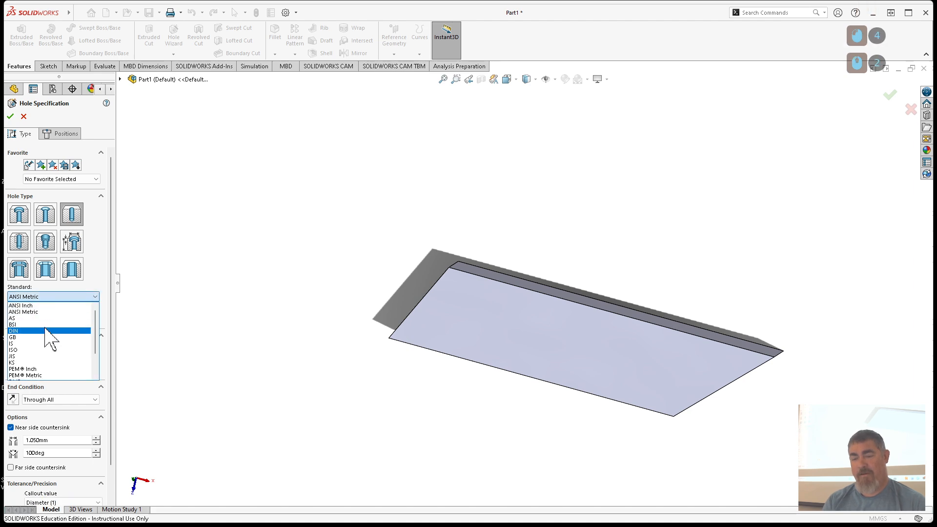
click(45, 306)
- Examine the number, letter and fractional sizes offered under All Drill sizes and leave the size unchanged
click(55, 358)
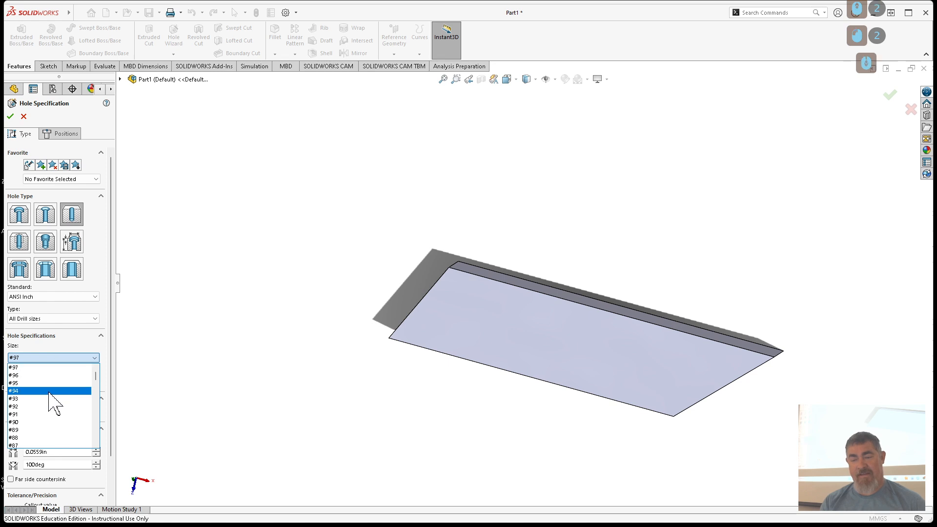
scroll(52, 409, down, 14)
scroll(54, 419, down, 15)
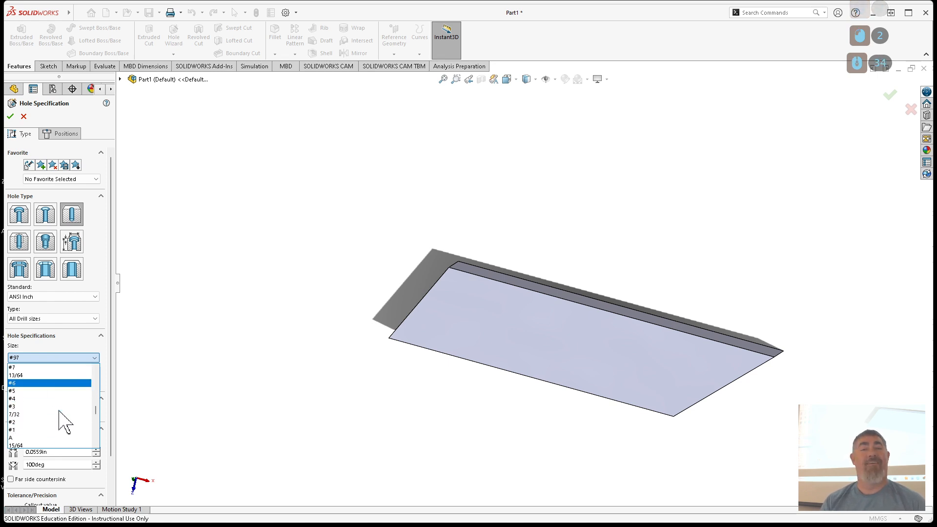
scroll(54, 412, up, 20)
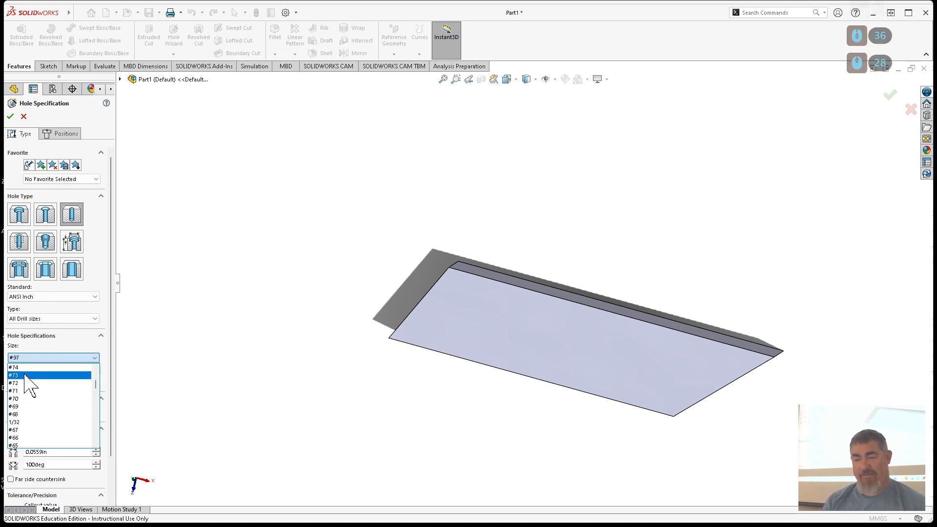
scroll(17, 394, up, 8)
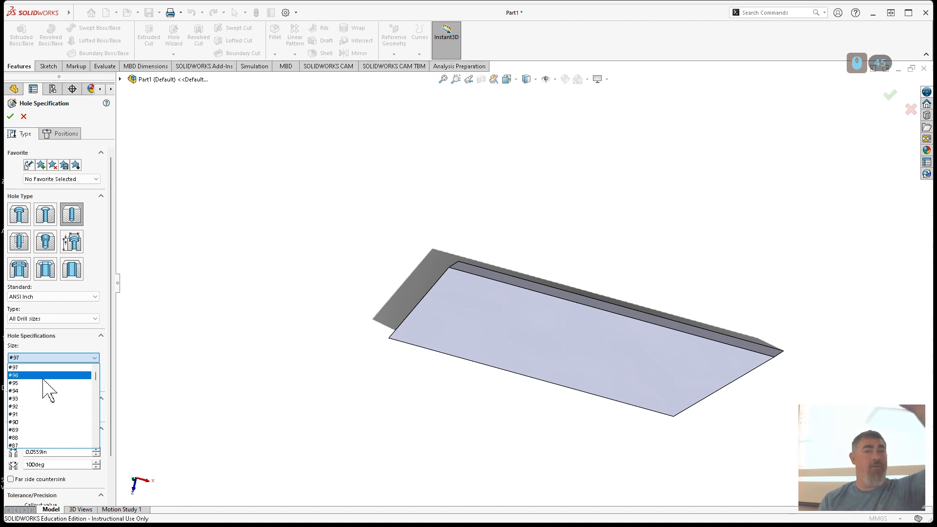
drag(96, 376, 93, 415)
scroll(42, 386, up, 3)
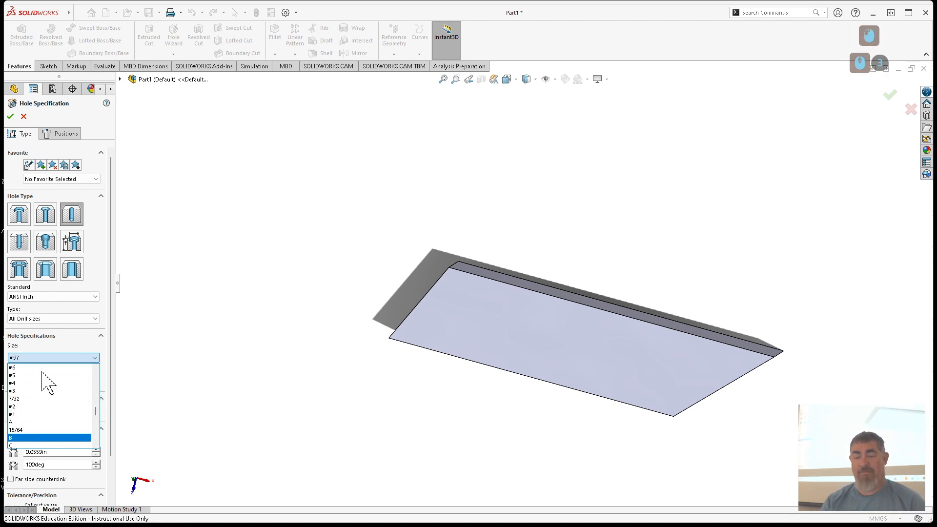
scroll(35, 406, down, 1)
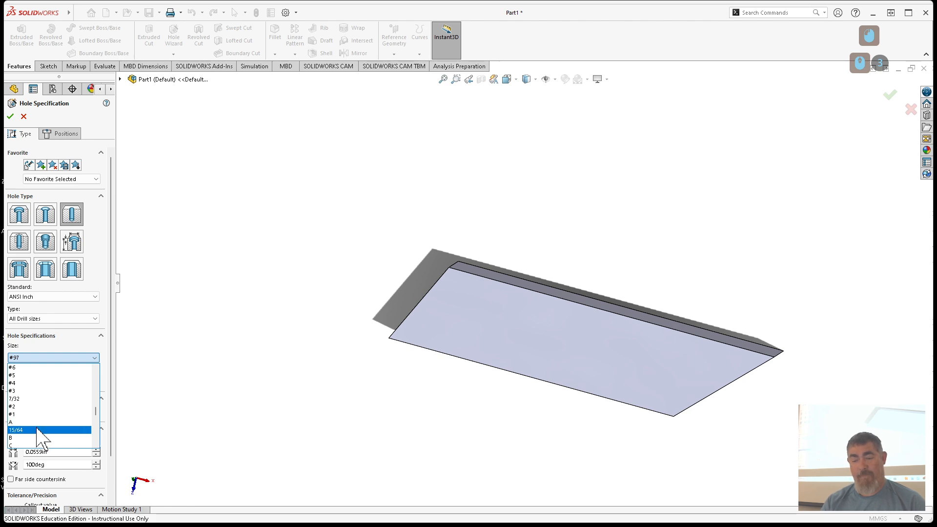
scroll(40, 408, down, 1)
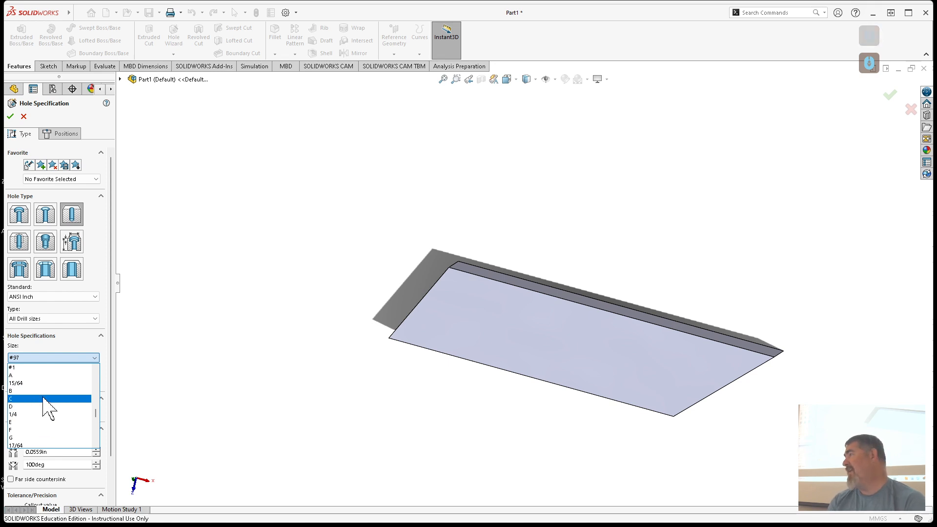
scroll(37, 403, down, 3)
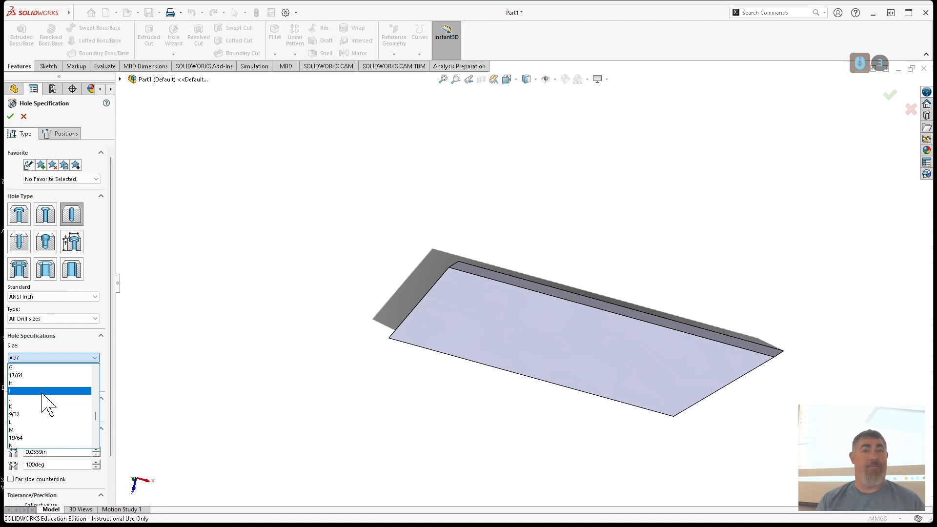
click(98, 272)
- Switch the hole type to Fractional Drill Sizes and review its available sizes
click(32, 319)
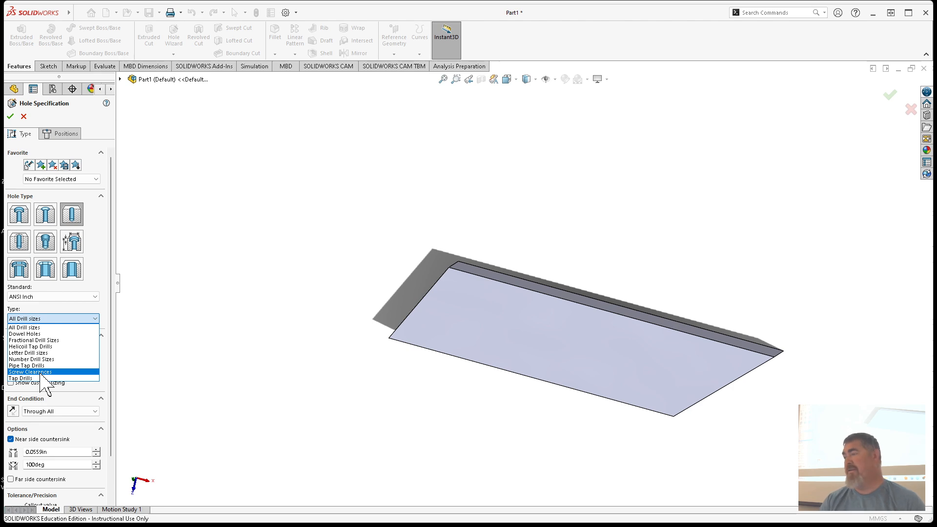
click(50, 342)
click(55, 358)
scroll(51, 410, down, 6)
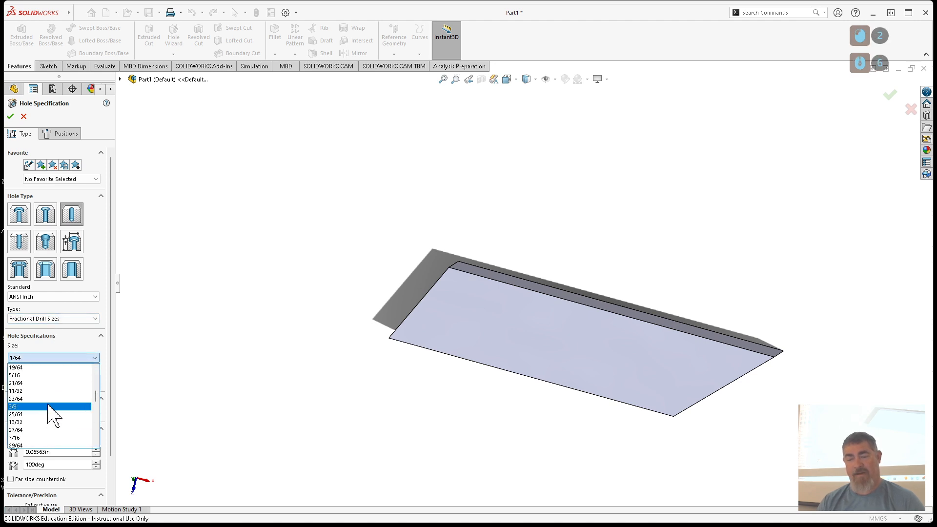
scroll(54, 410, down, 1)
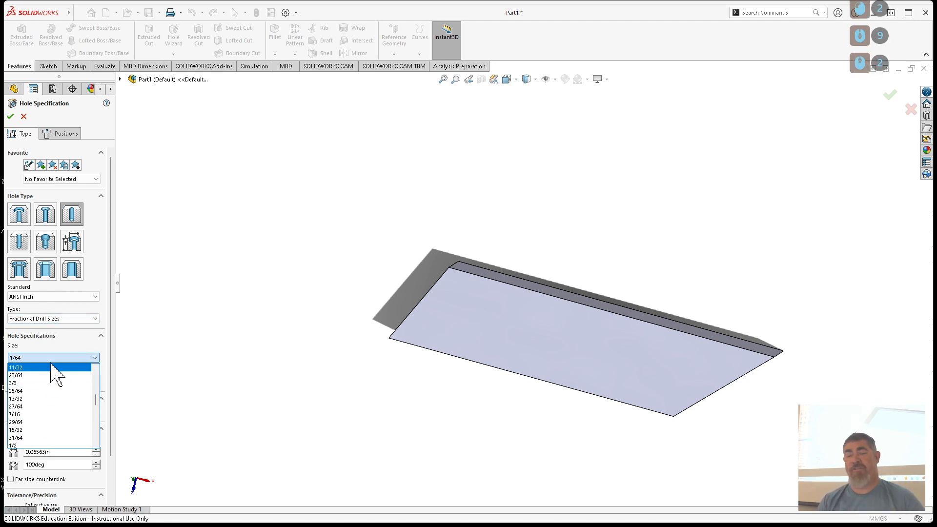
click(52, 303)
- Switch the hole type to Tap Drills and review its available sizes
click(59, 319)
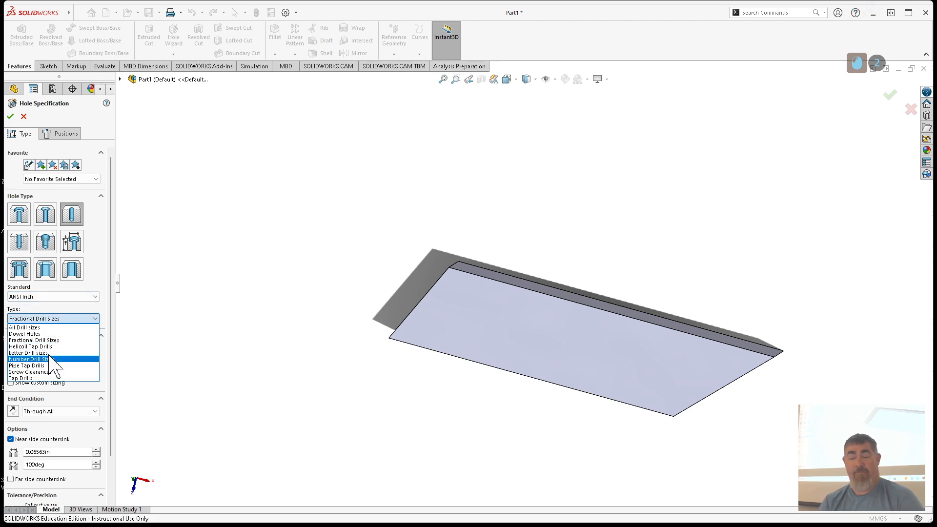
click(33, 379)
click(35, 358)
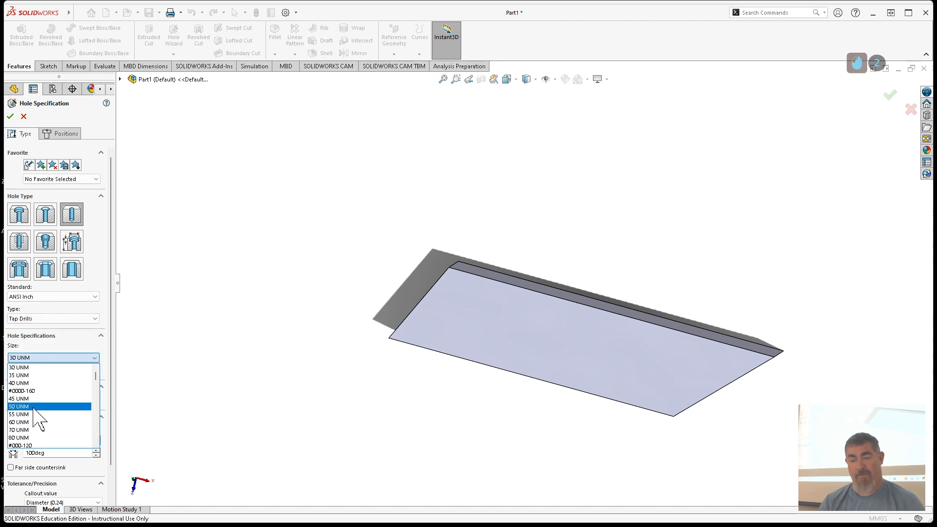
scroll(37, 425, down, 1)
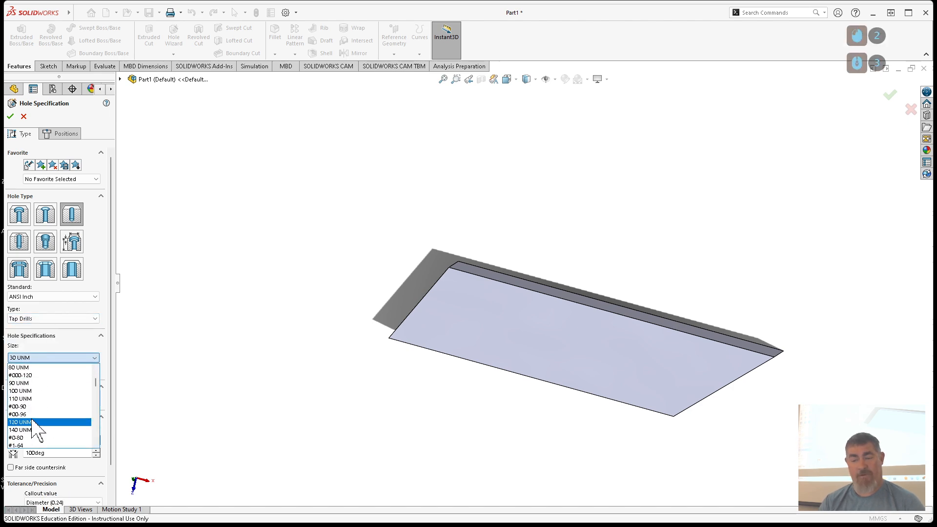
- Set the hole standard to ANSI Metric and the hole type to Drill sizes
click(54, 296)
click(51, 312)
click(53, 318)
click(54, 326)
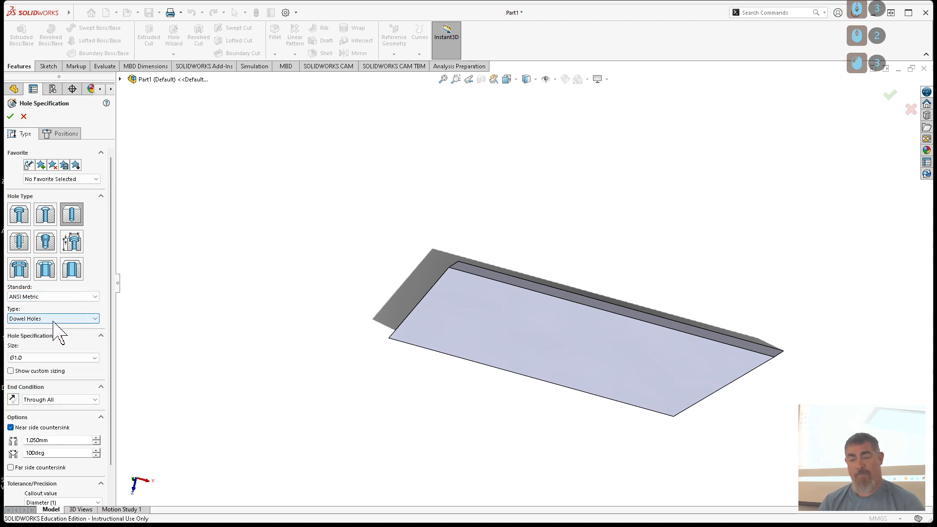
click(53, 320)
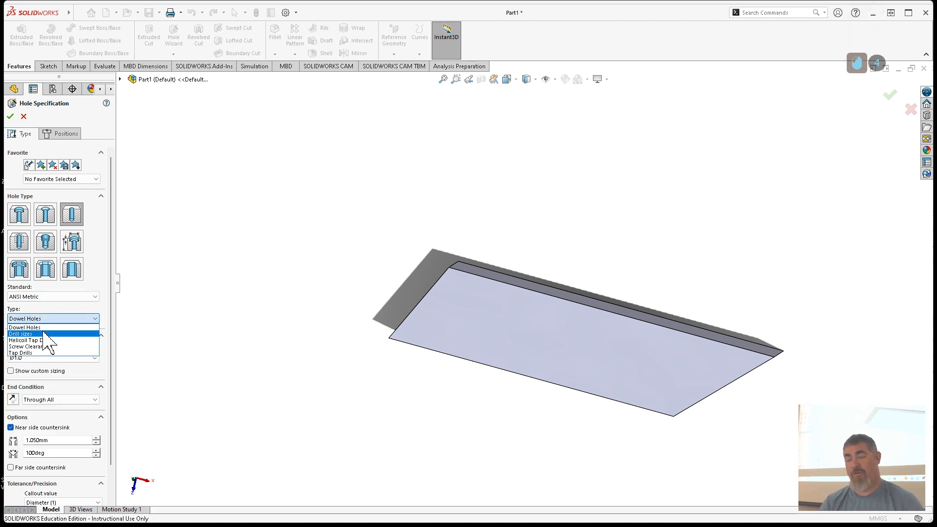
click(43, 334)
- Browse the ANSI Metric drill sizes and set the hole size to Ø4.0
click(46, 357)
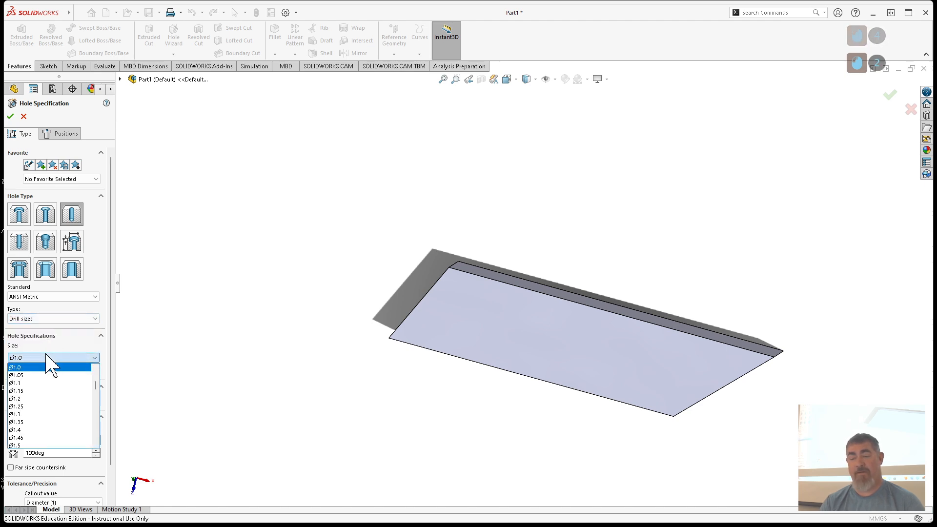
scroll(50, 383, down, 5)
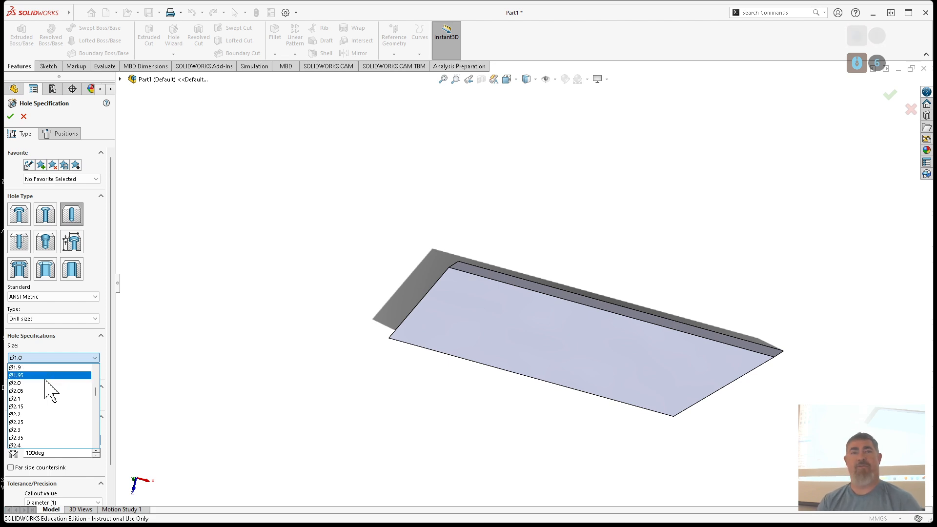
scroll(51, 391, down, 8)
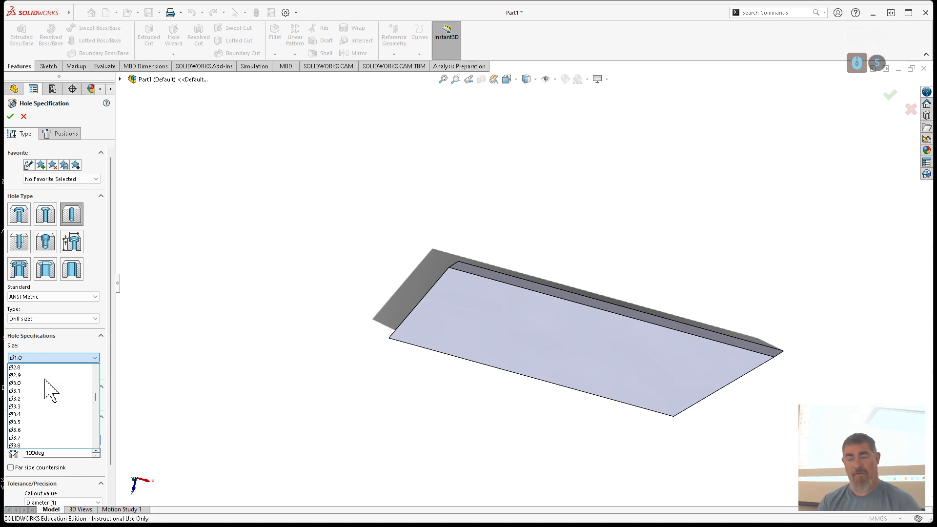
scroll(41, 424, down, 9)
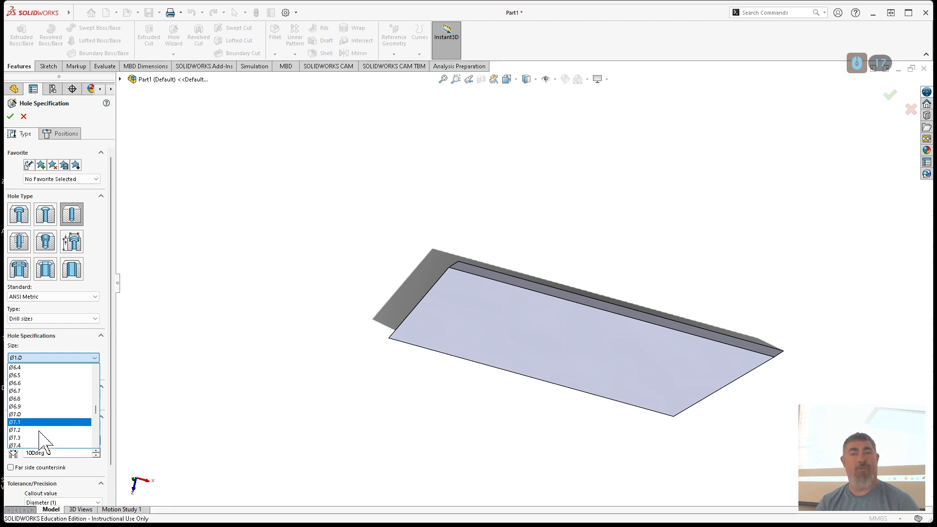
scroll(32, 440, down, 5)
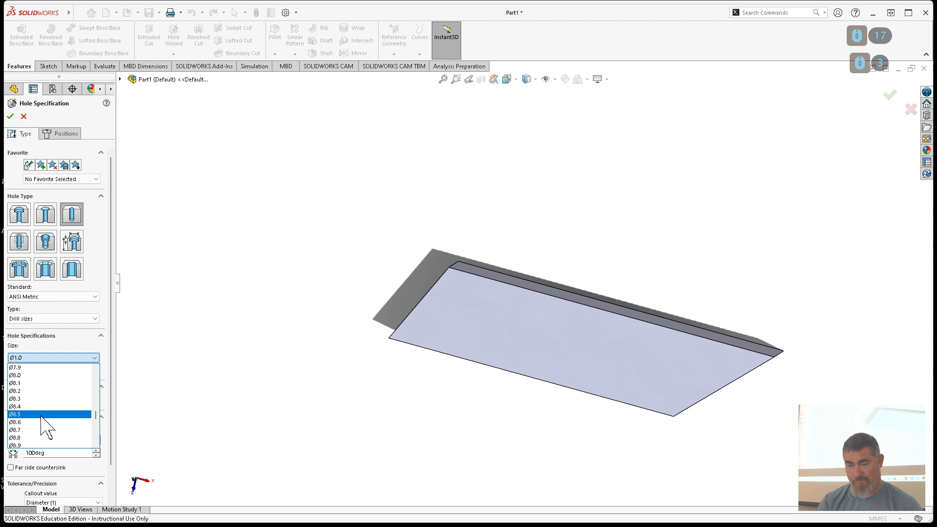
scroll(35, 442, down, 8)
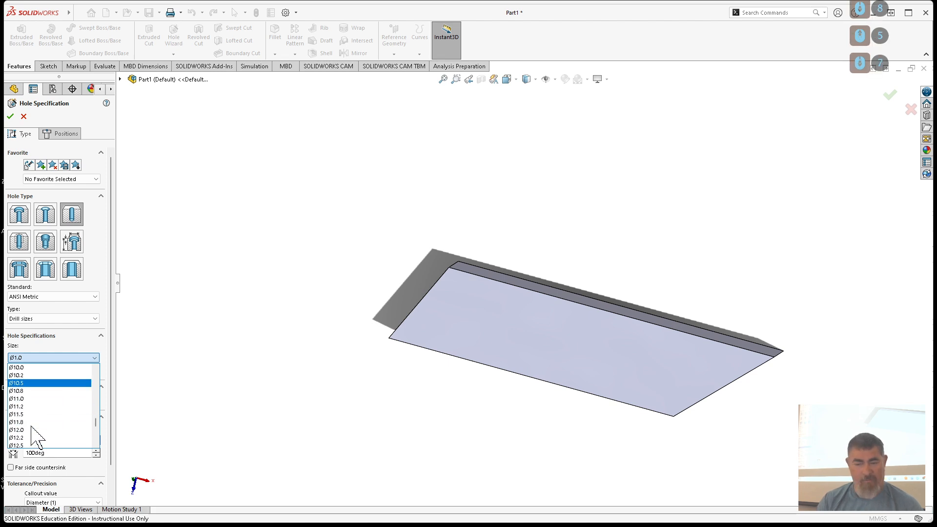
scroll(36, 391, up, 14)
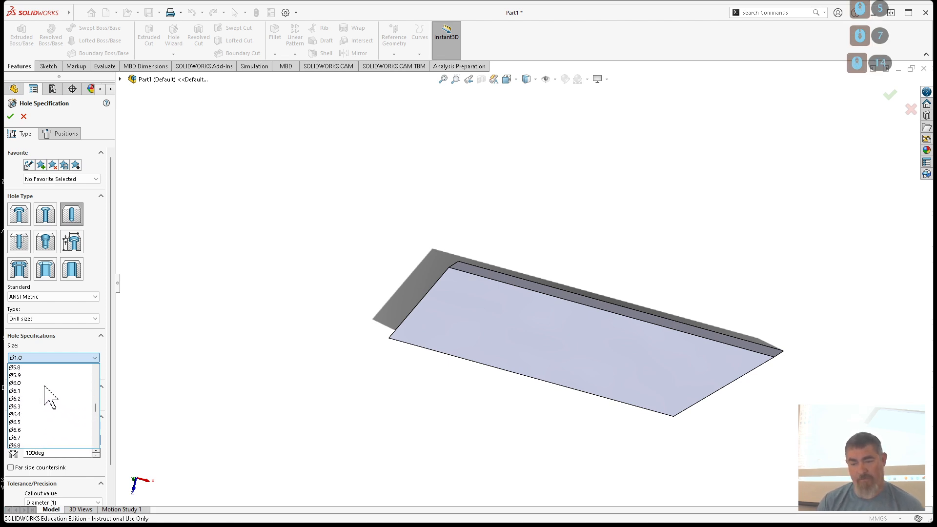
scroll(43, 390, up, 2)
click(43, 390)
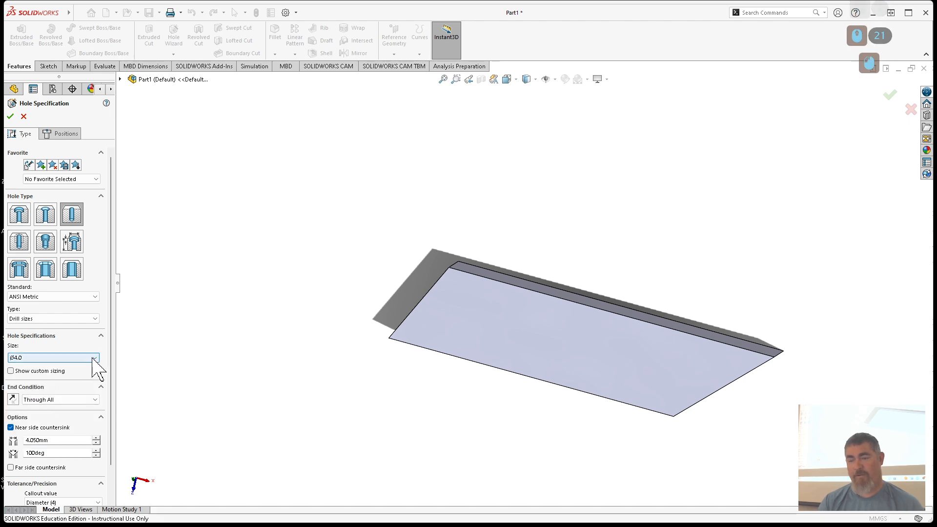
- Try custom sizing and the far side countersink, leave both off, and turn off the near side countersink
click(54, 372)
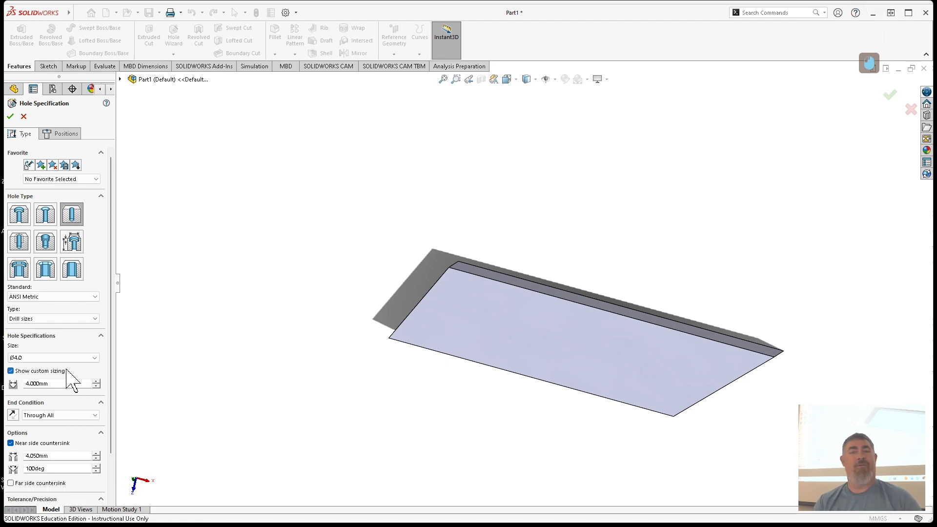
click(67, 370)
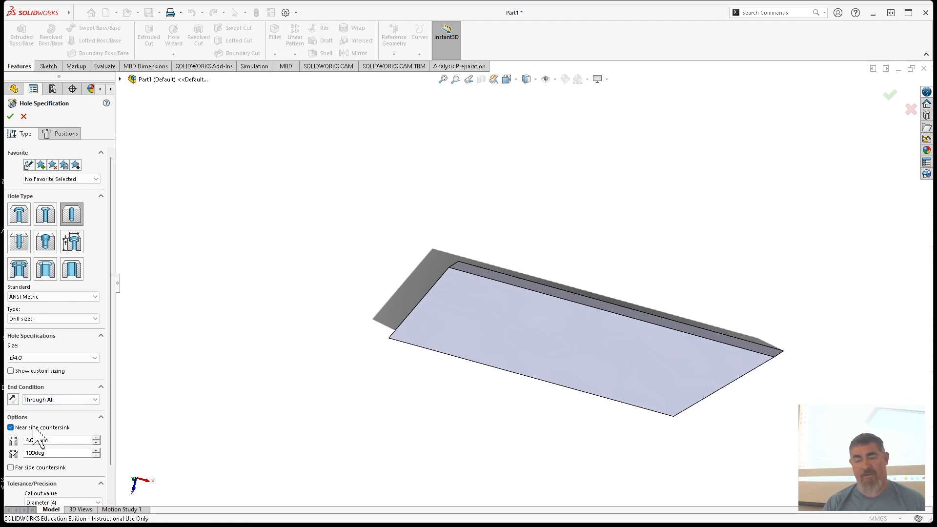
click(30, 468)
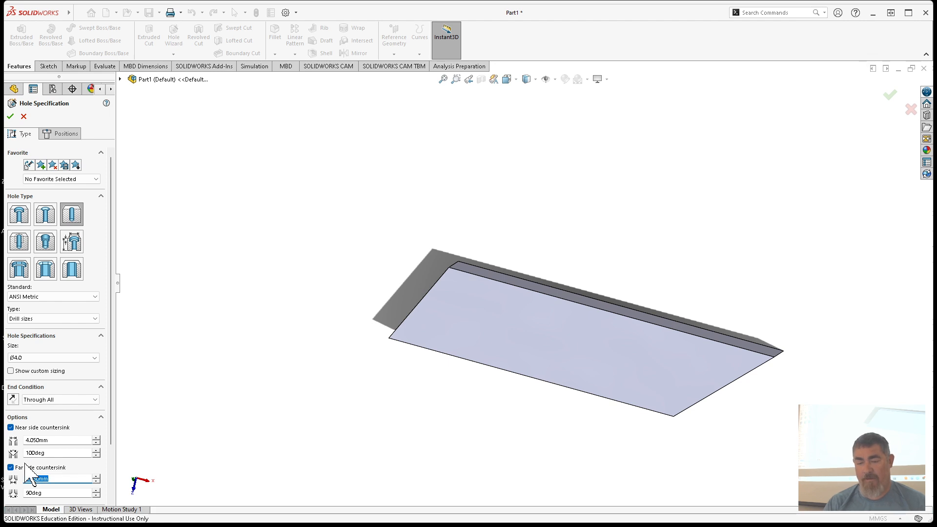
click(37, 467)
click(36, 427)
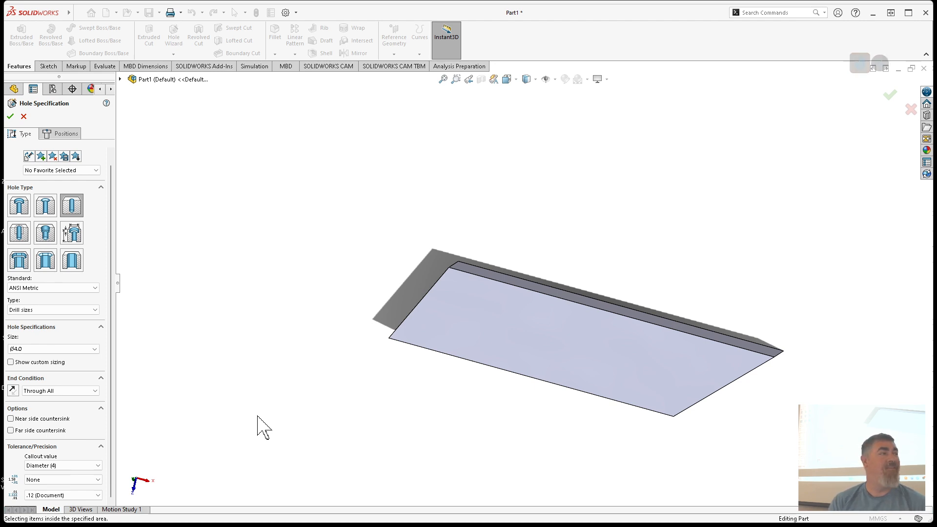
- Start positioning the hole and place one instance on the block's large flat face near the origin end
click(71, 137)
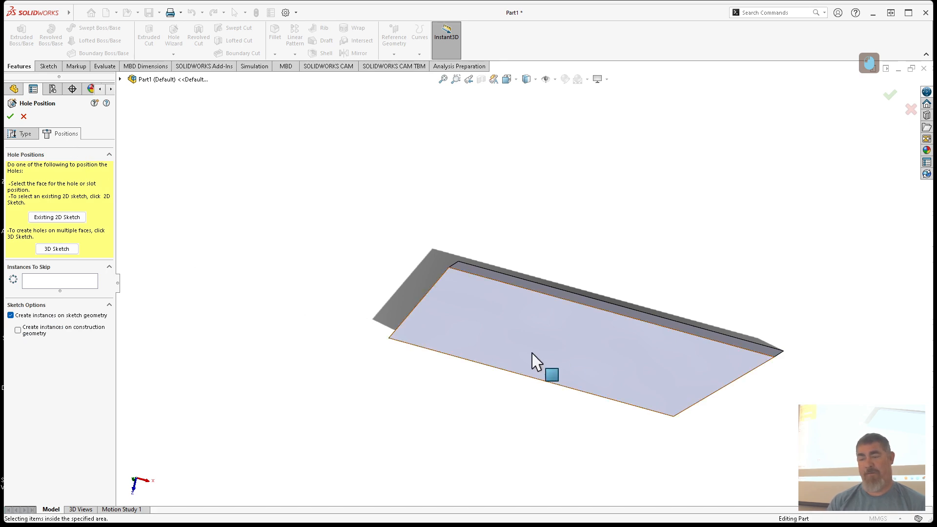
click(488, 327)
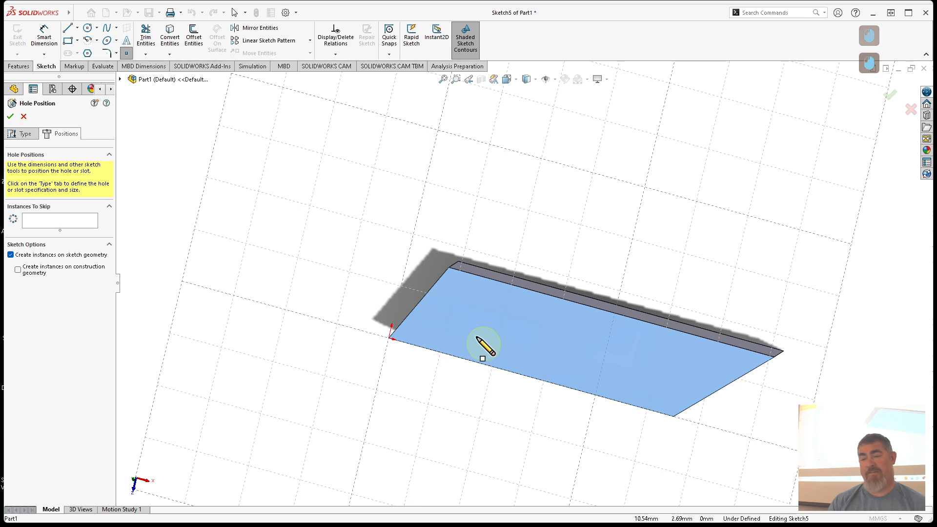
click(496, 308)
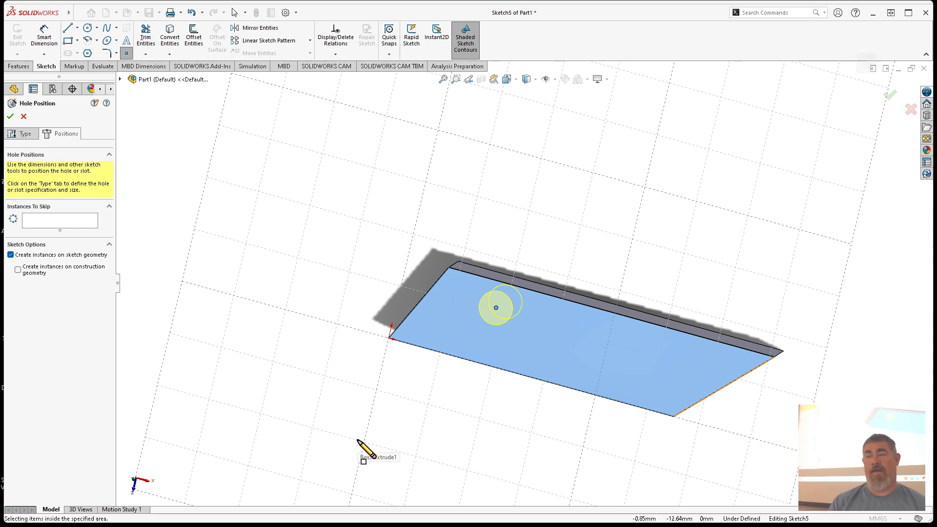
- Sketch a line about 10.5 mm long from the slanted edge near the origin to the hole centre and make it horizontal
click(67, 27)
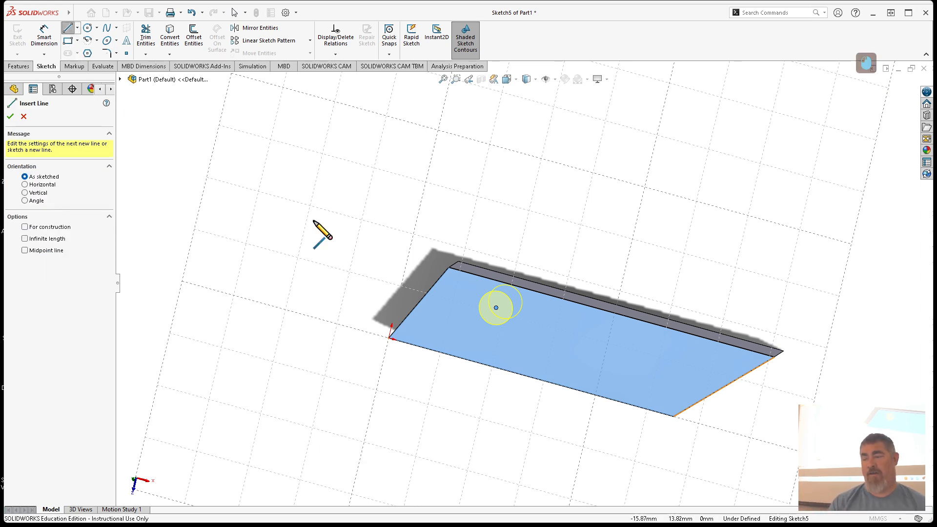
click(409, 314)
click(496, 308)
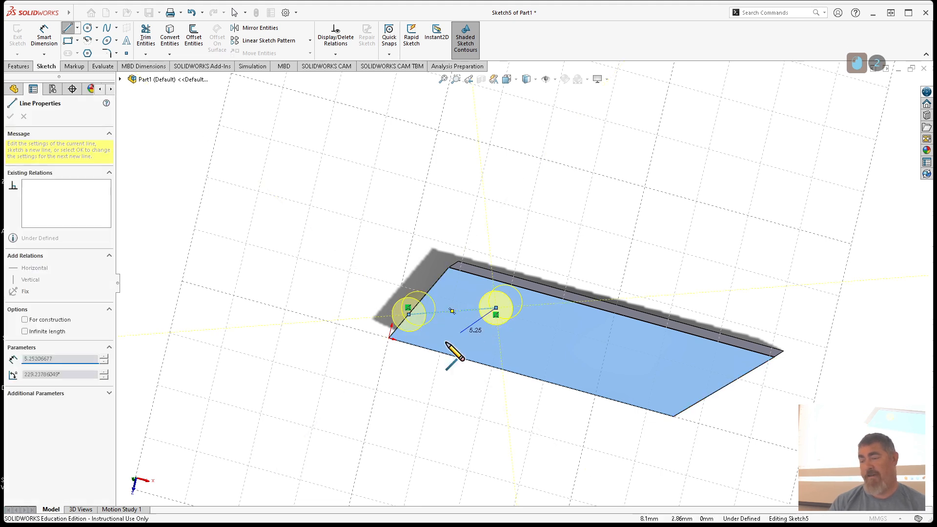
key(Escape)
key(Escape)
click(466, 311)
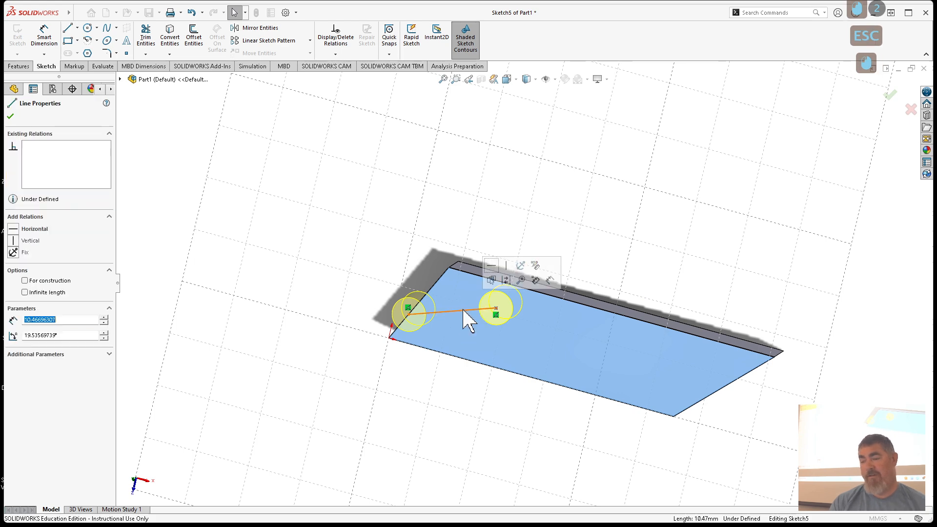
click(13, 230)
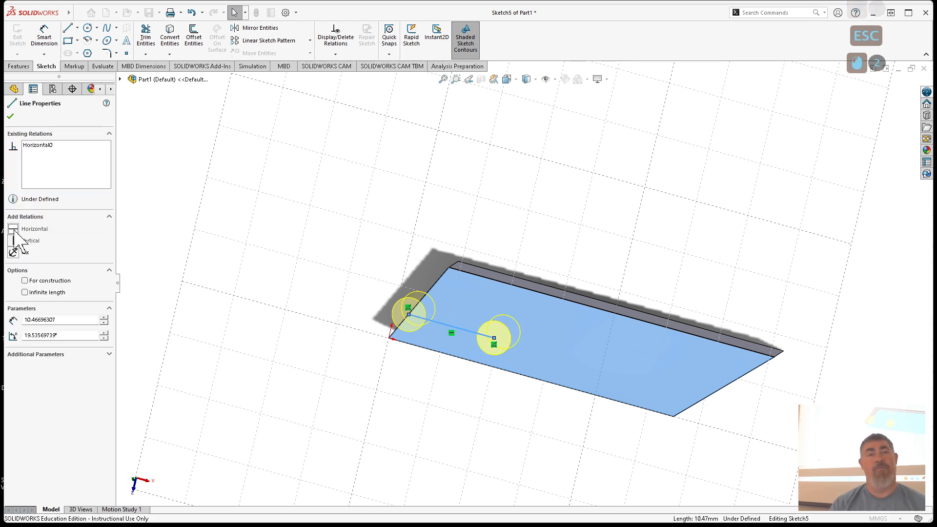
click(255, 356)
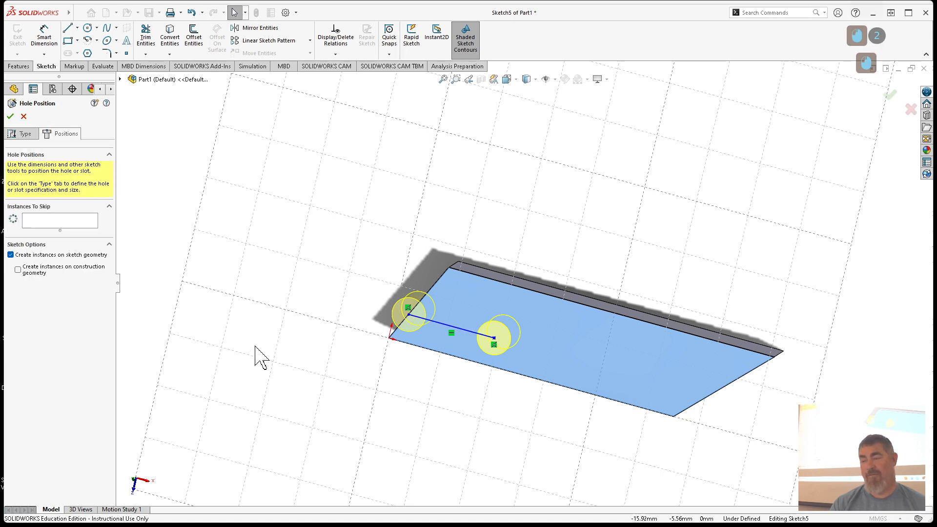
- Skip the extra hole instance at the line's endpoint on the slanted edge
click(409, 315)
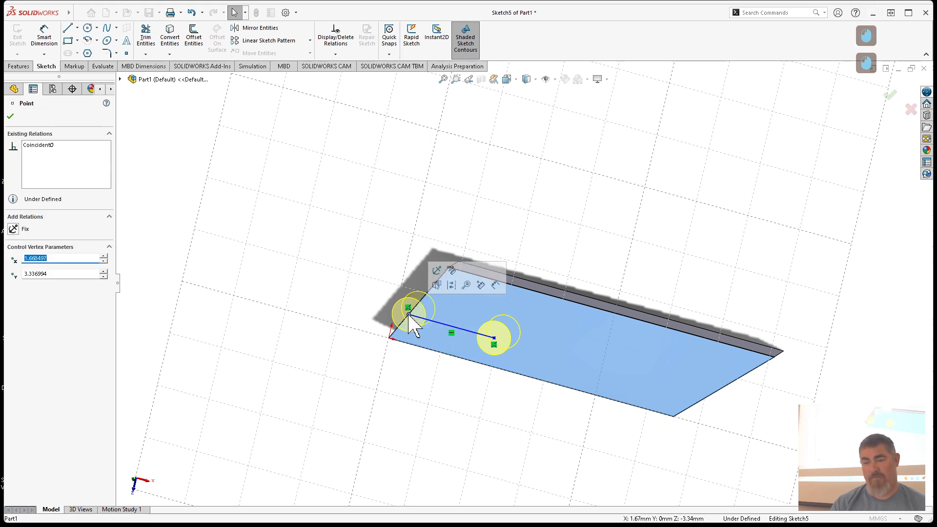
click(352, 328)
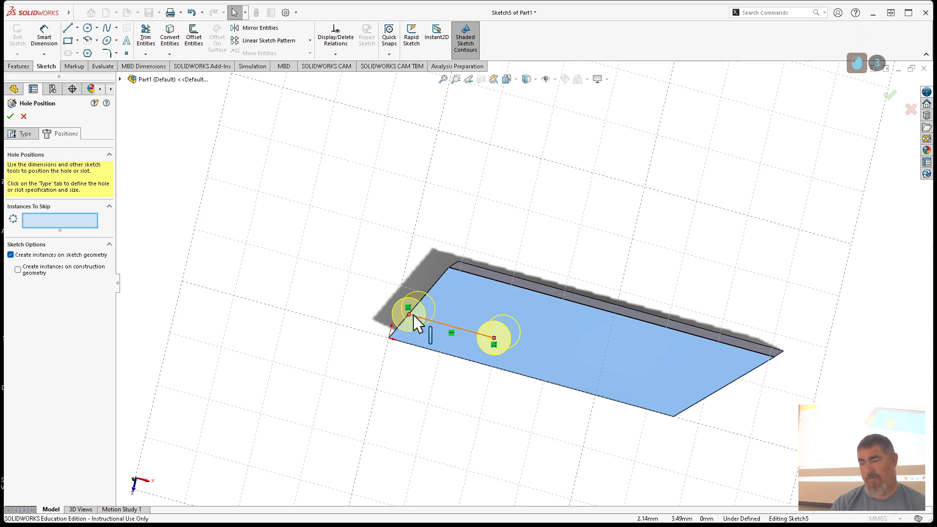
click(263, 319)
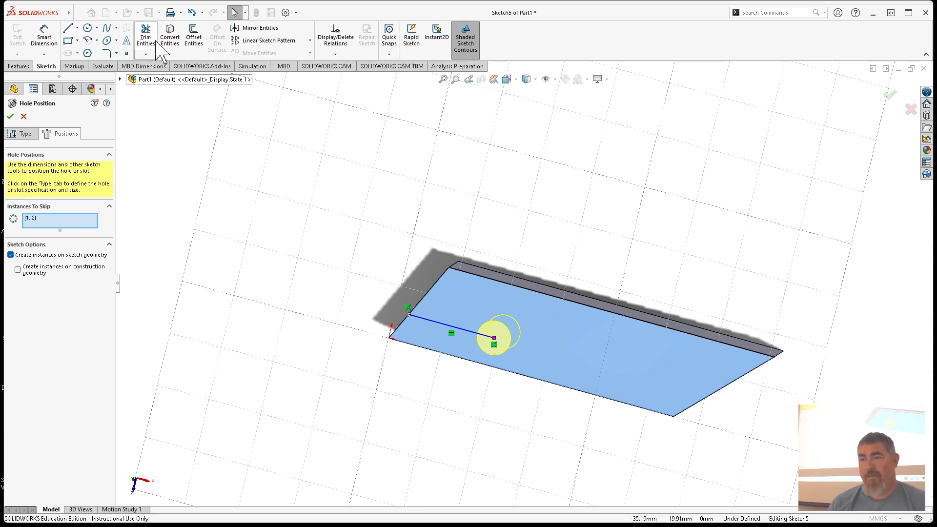
- Dimension the horizontal line from the slanted edge to the hole centre at 4.4 mm
click(44, 36)
click(432, 321)
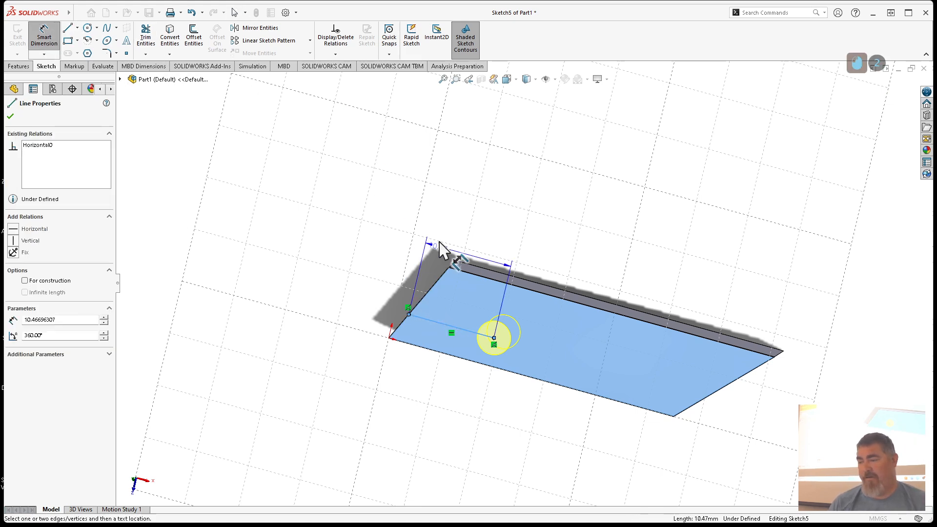
click(441, 250)
text(4.4)
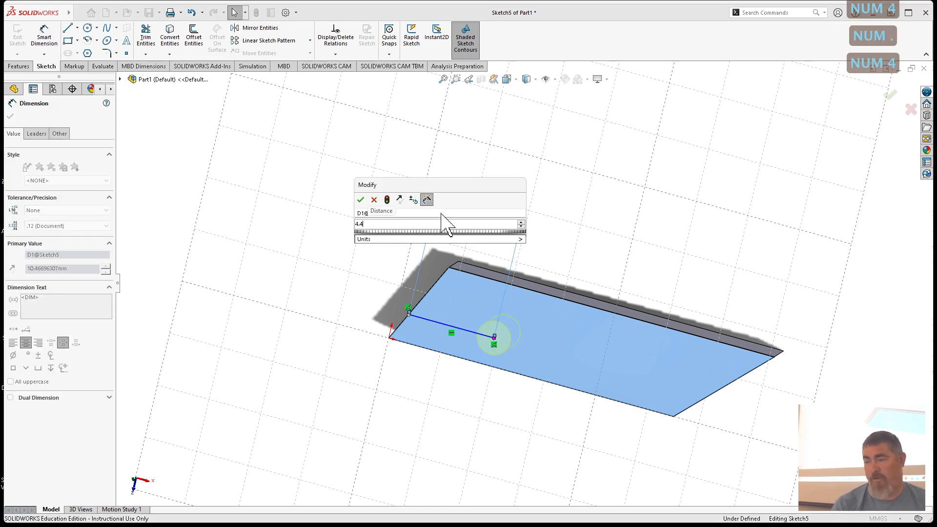
key(Return)
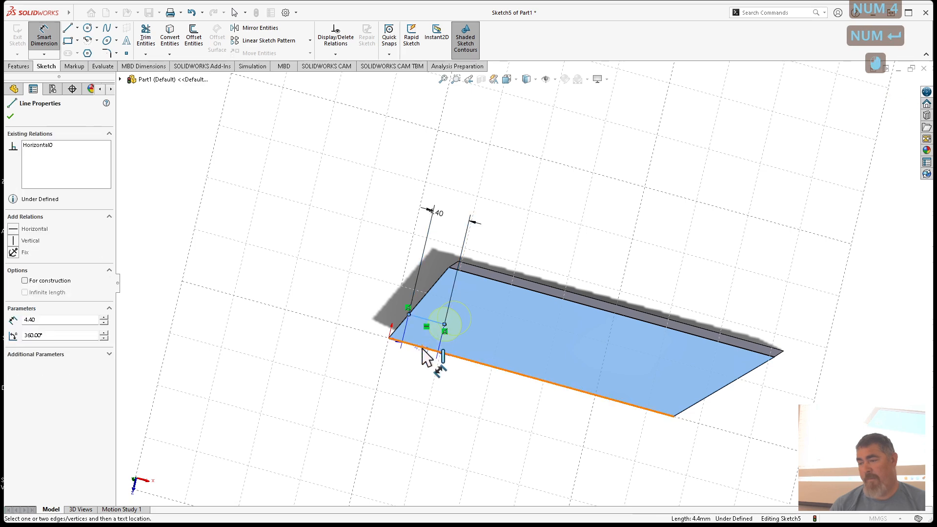
- Dimension the horizontal line 4 mm from the face's long edge at the origin and finish dimensioning
click(423, 349)
click(369, 373)
text(4.00mm)
key(Return)
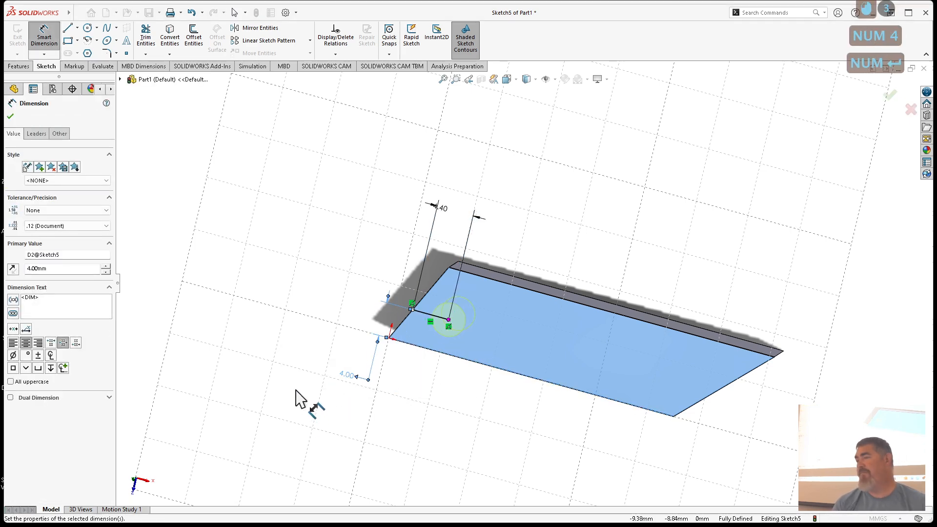
click(10, 118)
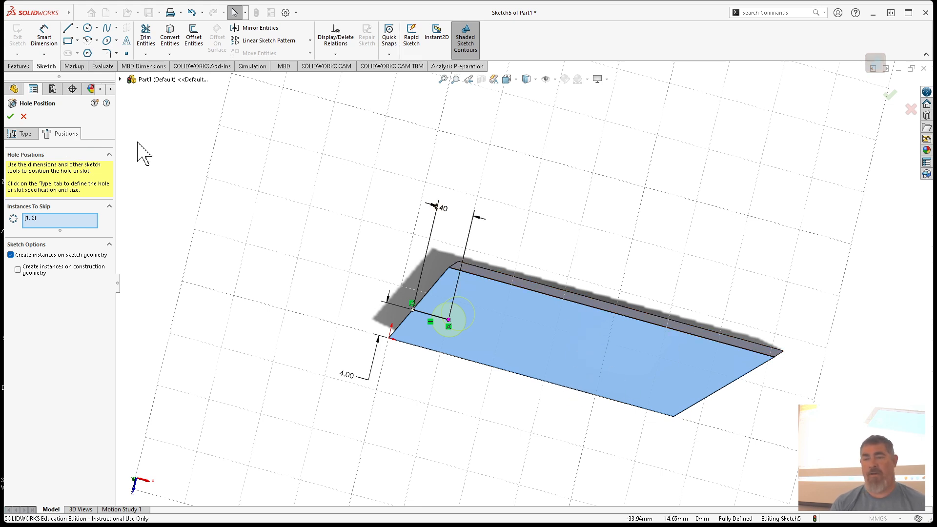
- Recheck the hole's type and position settings, and accept the hole
click(24, 134)
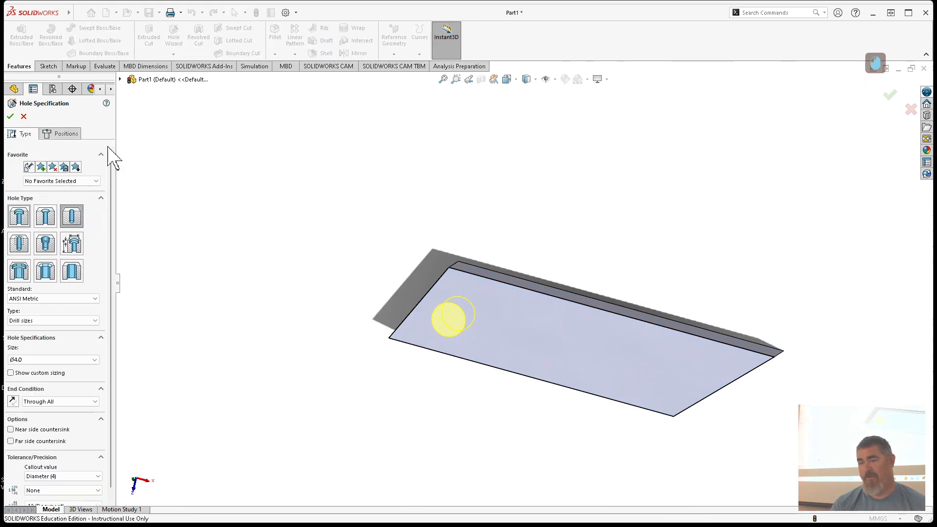
click(58, 136)
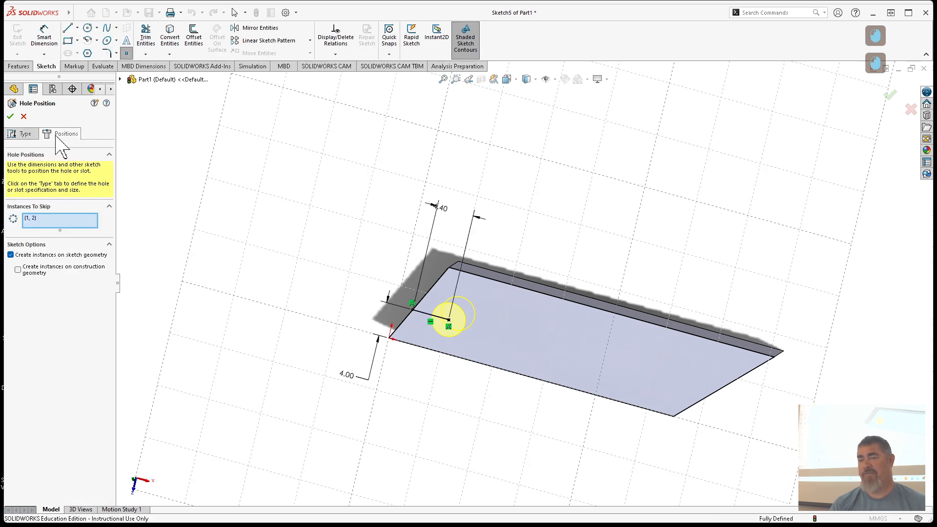
click(11, 117)
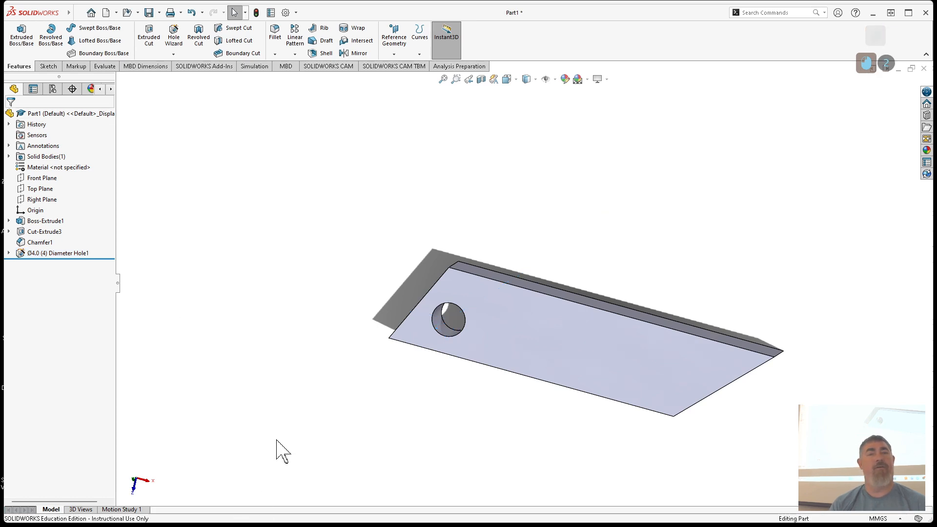
- Examine the hole feature's position sketch and profile sketch on the model from different angles
shift+middle_drag(282, 445, 276, 350)
click(8, 253)
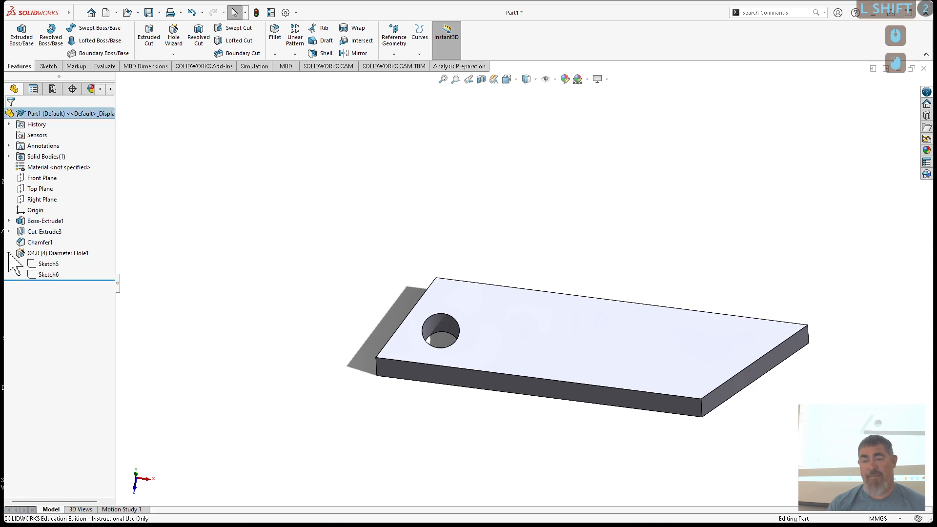
click(53, 264)
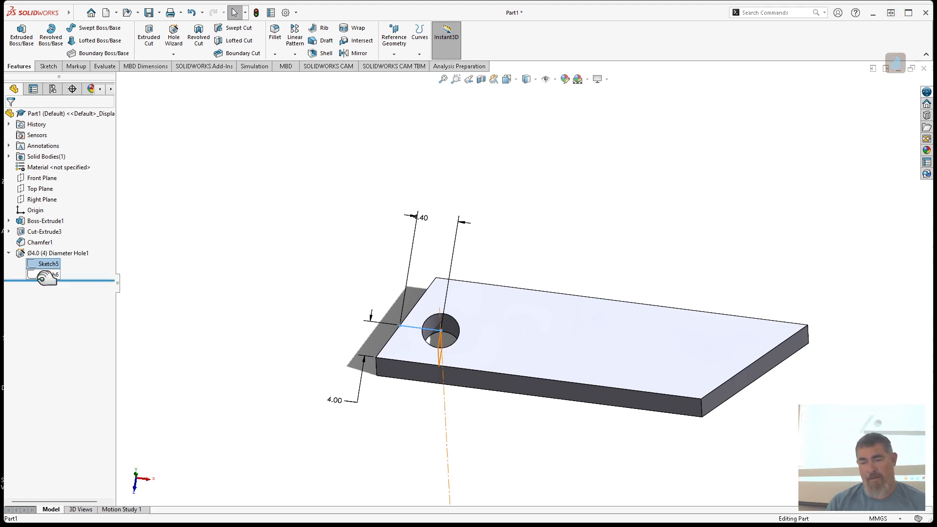
click(49, 274)
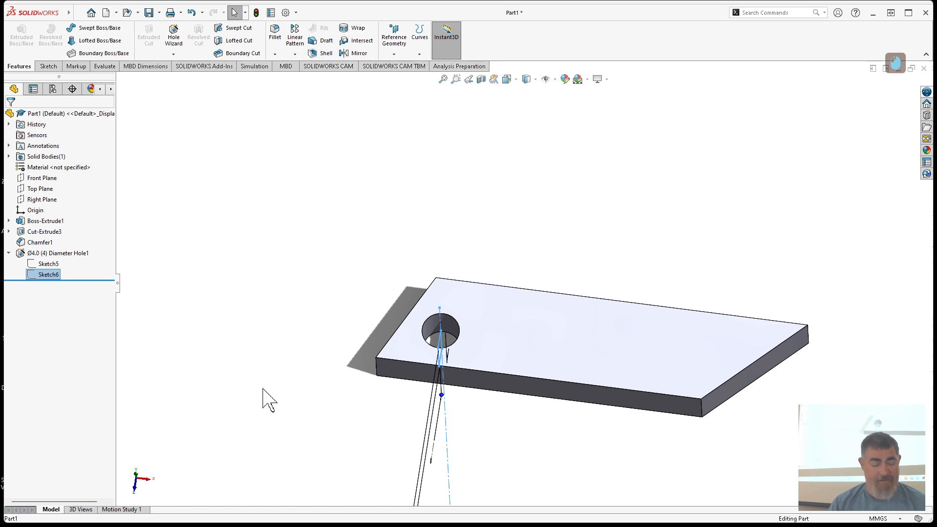
shift+middle_drag(264, 397, 235, 434)
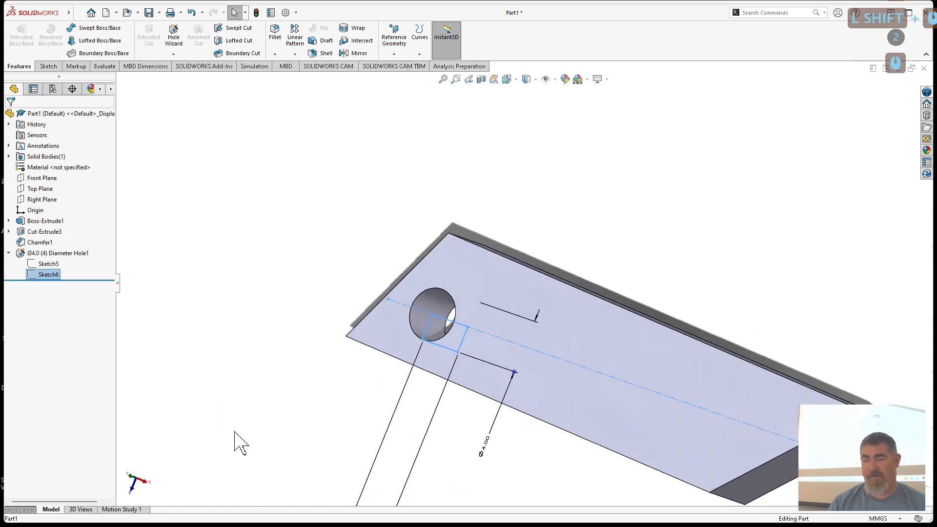
scroll(250, 382, up, 6)
middle_drag(268, 381, 261, 353)
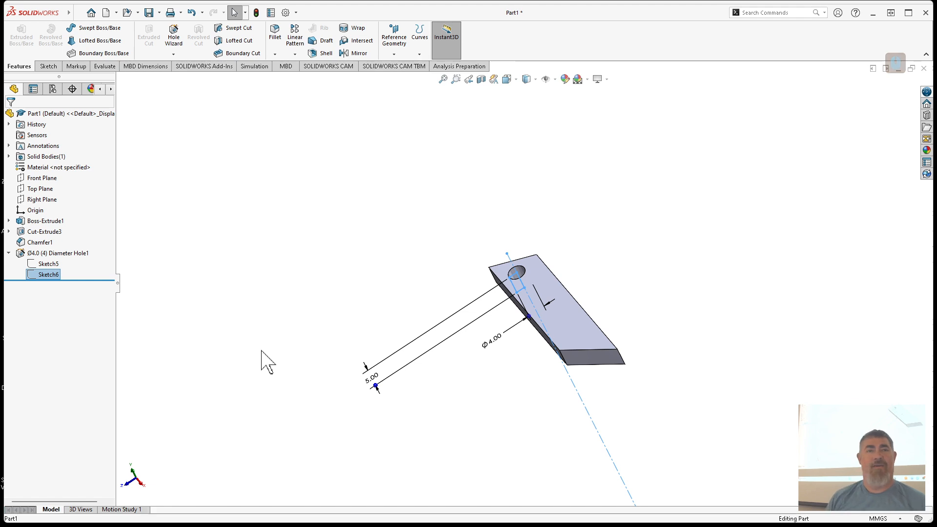
right_click(34, 277)
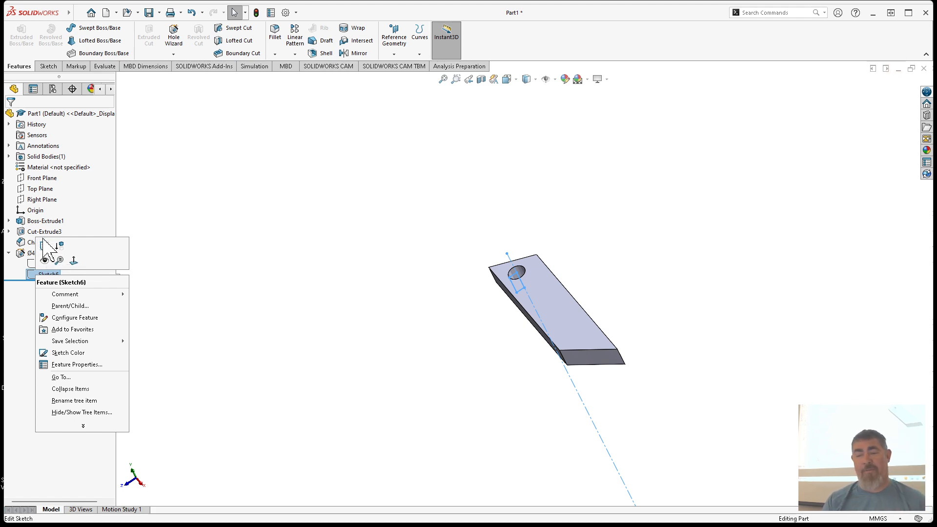
click(21, 293)
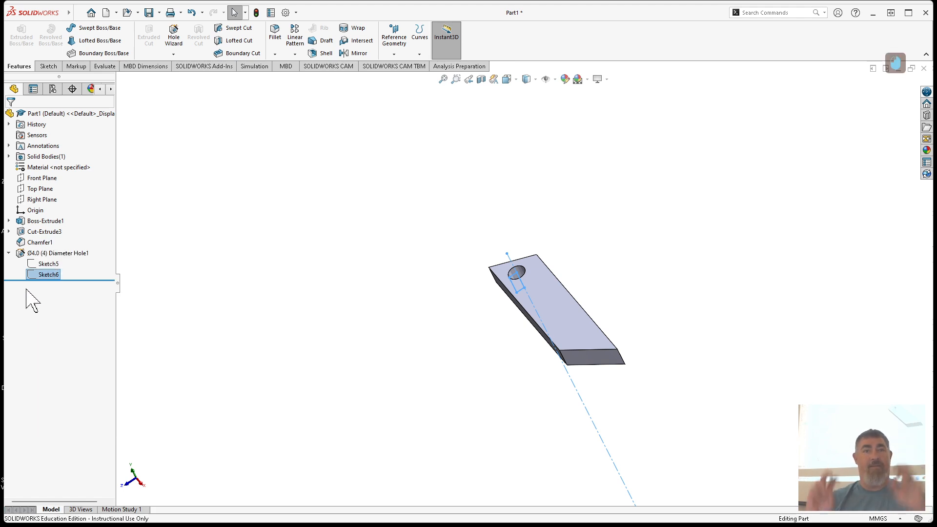
click(27, 351)
- Examine the sketches behind the base extrusion and the angled cut in the feature tree
click(8, 230)
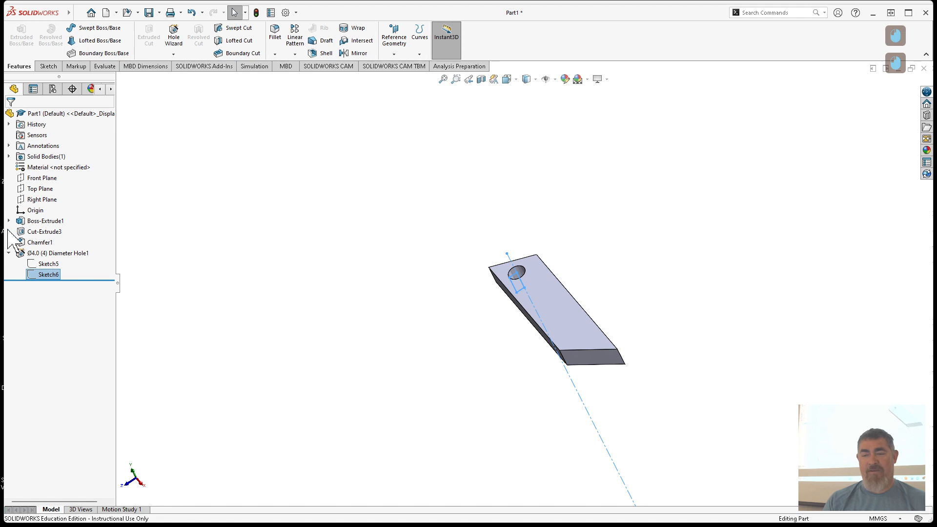
click(9, 232)
click(9, 221)
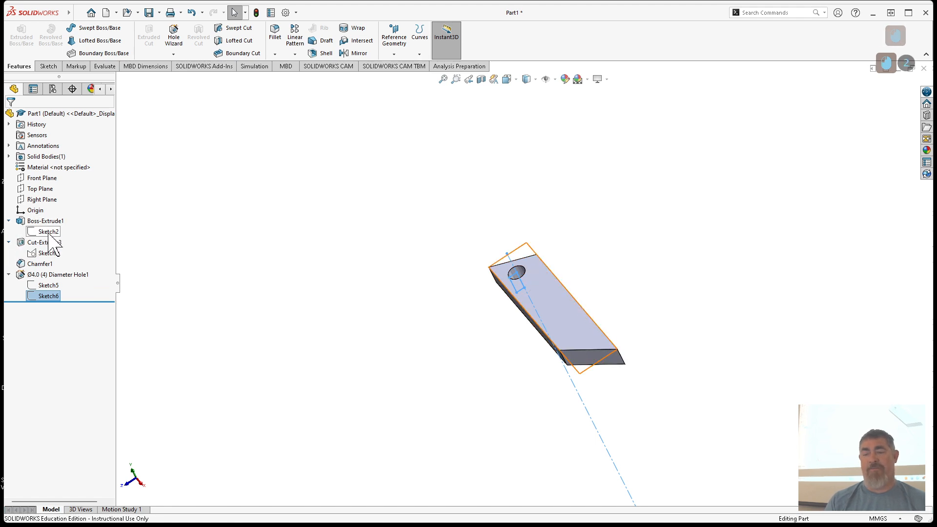
click(45, 231)
click(40, 224)
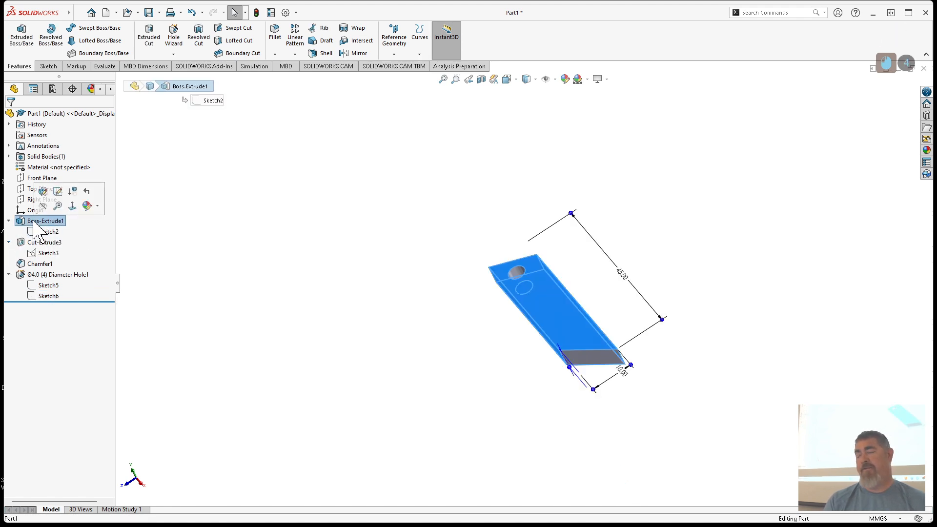
click(13, 400)
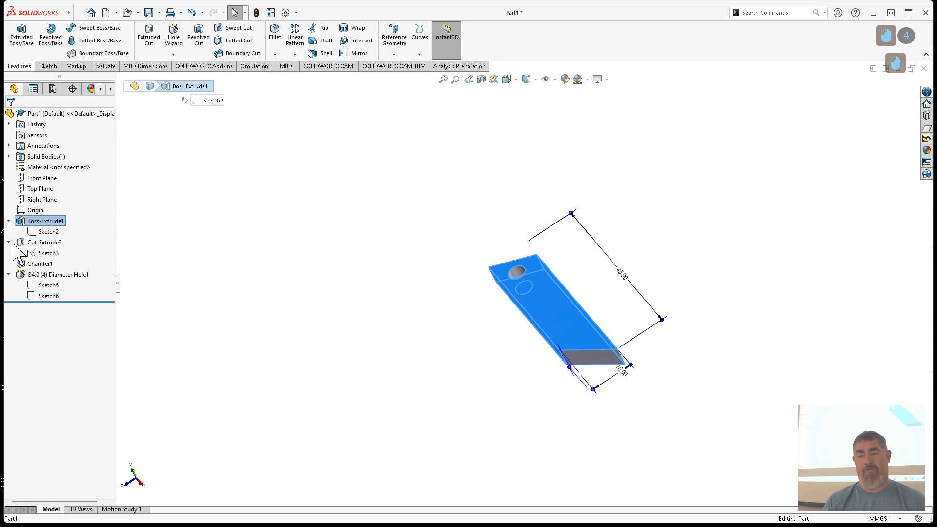
click(48, 252)
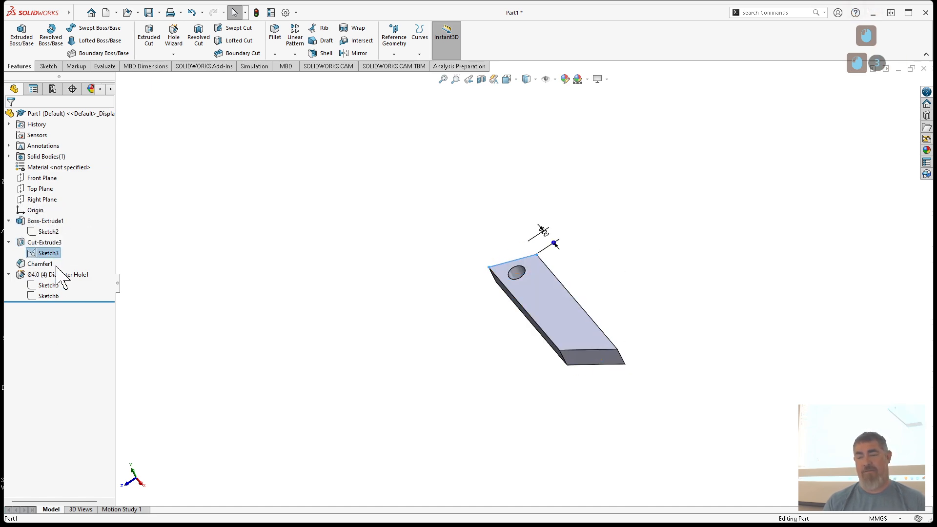
click(8, 274)
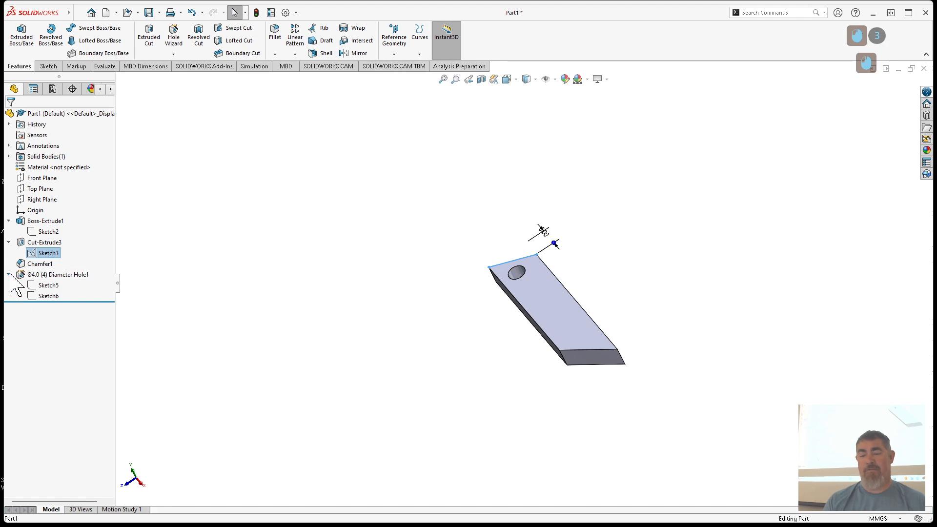
click(9, 242)
click(8, 221)
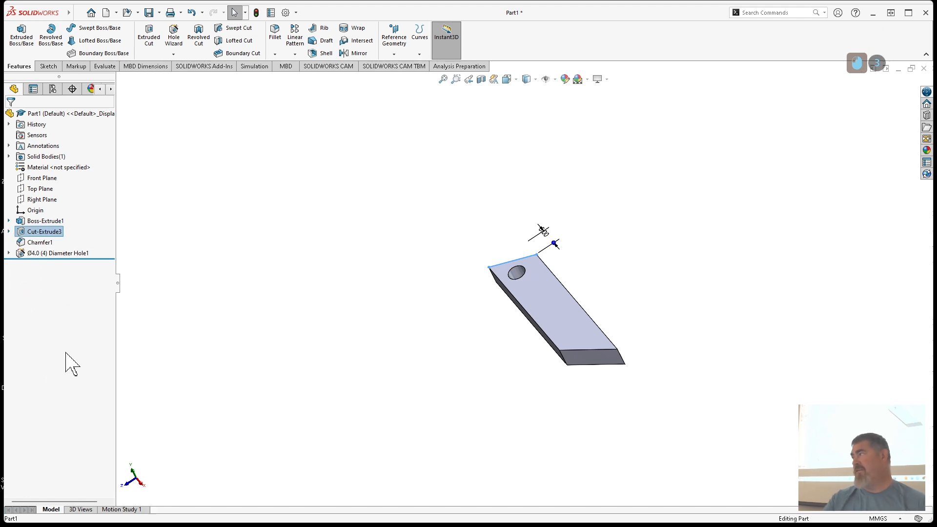
- Sketch a corner rectangle on the large face, starting on the long edge opposite the origin, and close the sketch
click(414, 376)
middle_drag(415, 376, 535, 328)
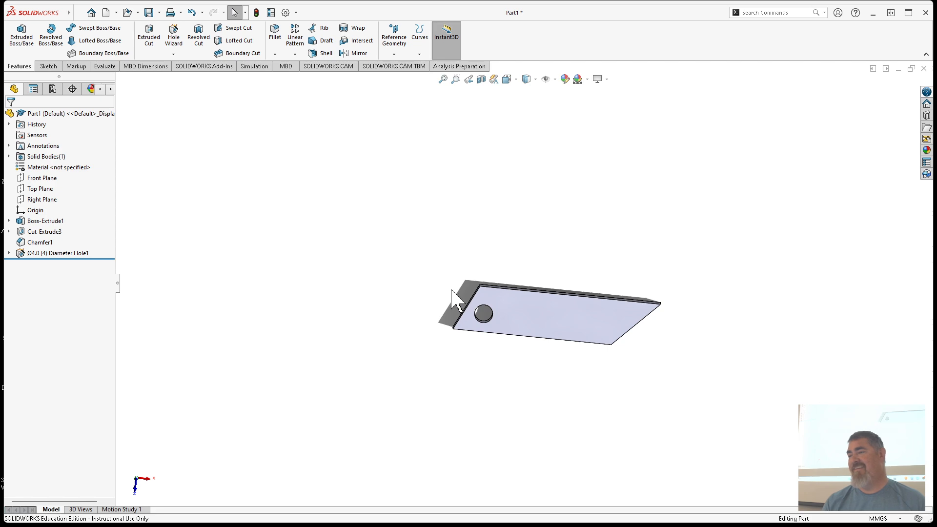
middle_drag(467, 211, 484, 195)
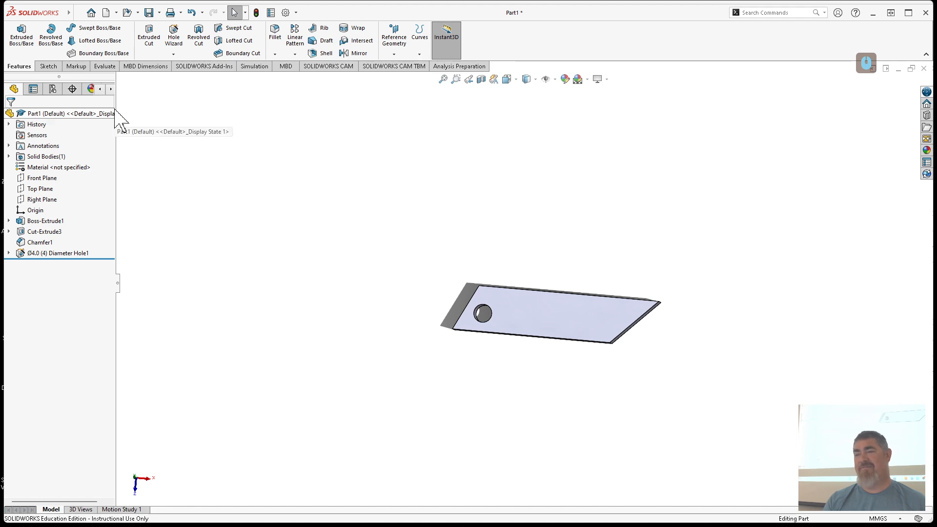
click(47, 67)
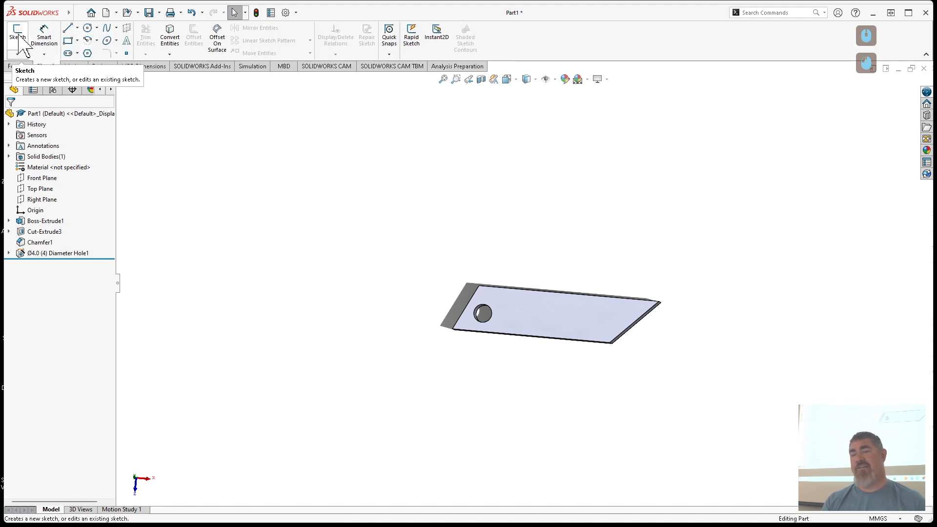
click(19, 39)
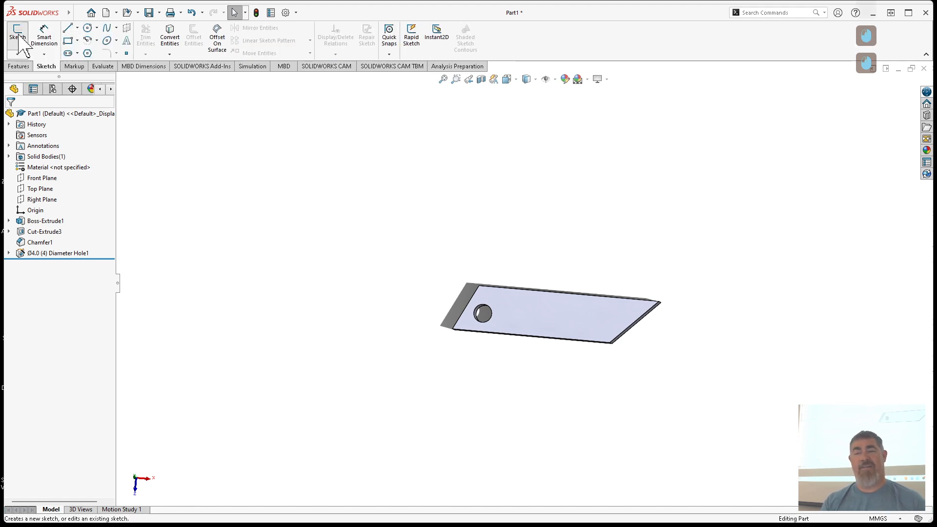
click(610, 329)
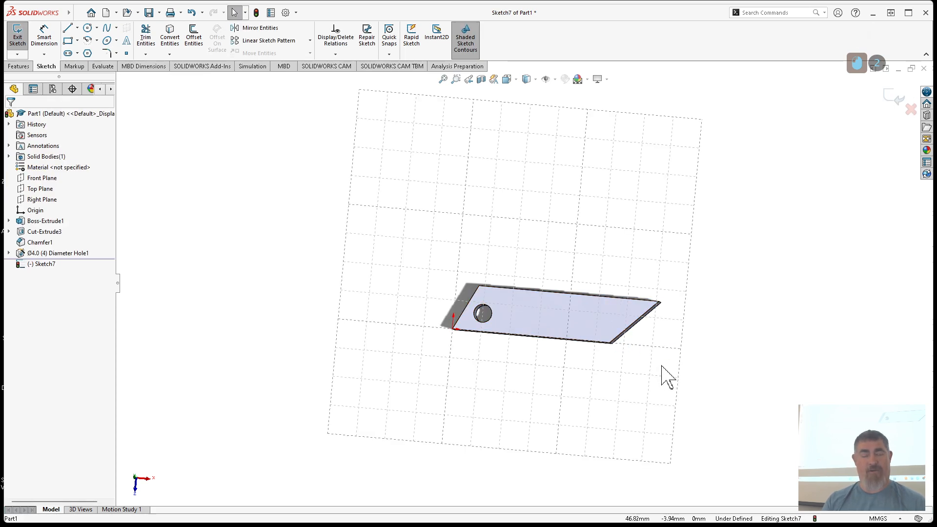
key(l)
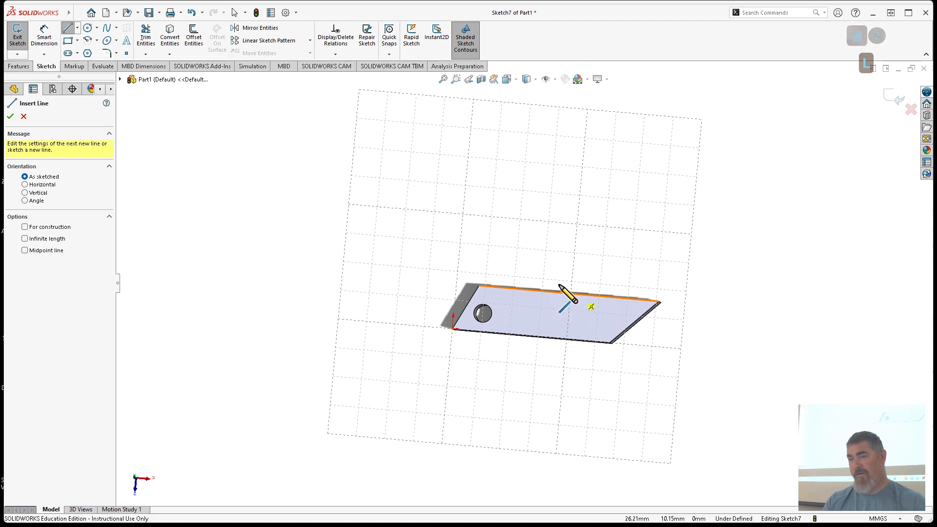
click(68, 41)
click(552, 292)
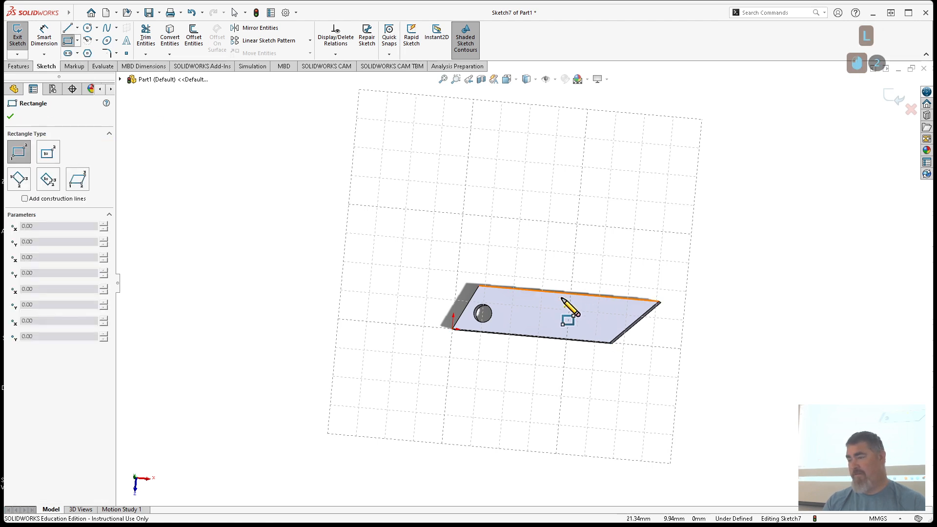
click(594, 315)
key(Escape)
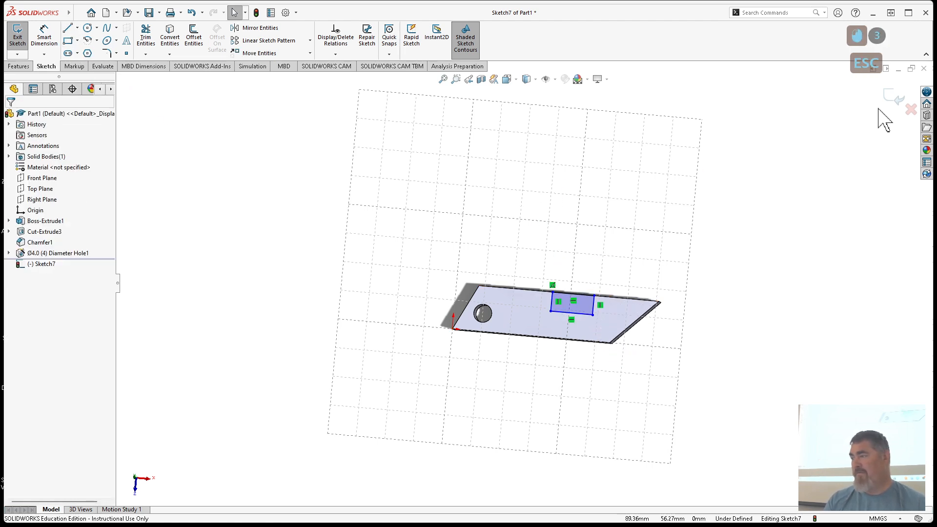
click(899, 97)
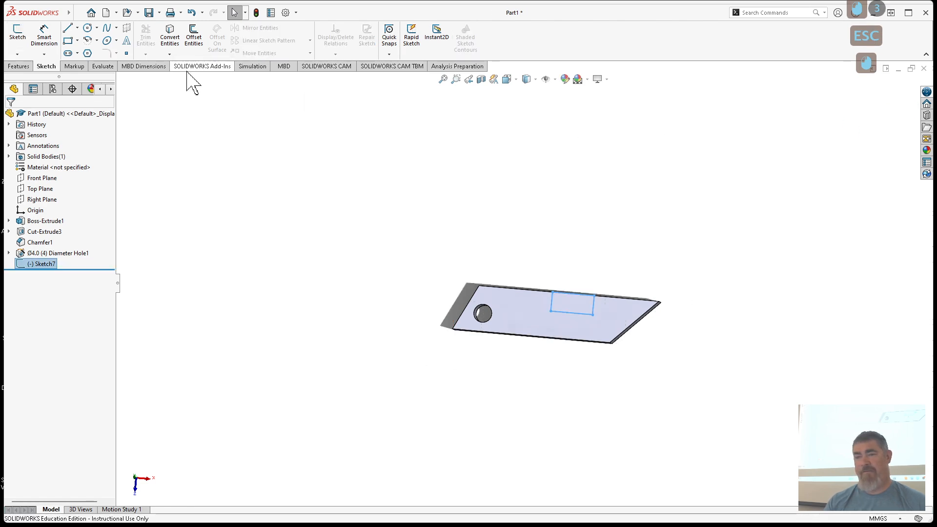
- Cut the rectangle Through All to make a notch in the block's long edge
click(20, 66)
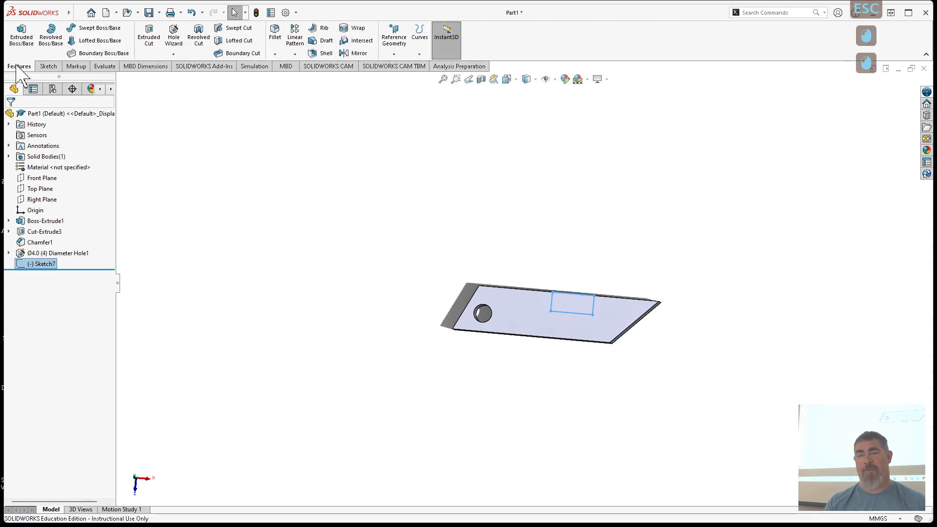
click(149, 35)
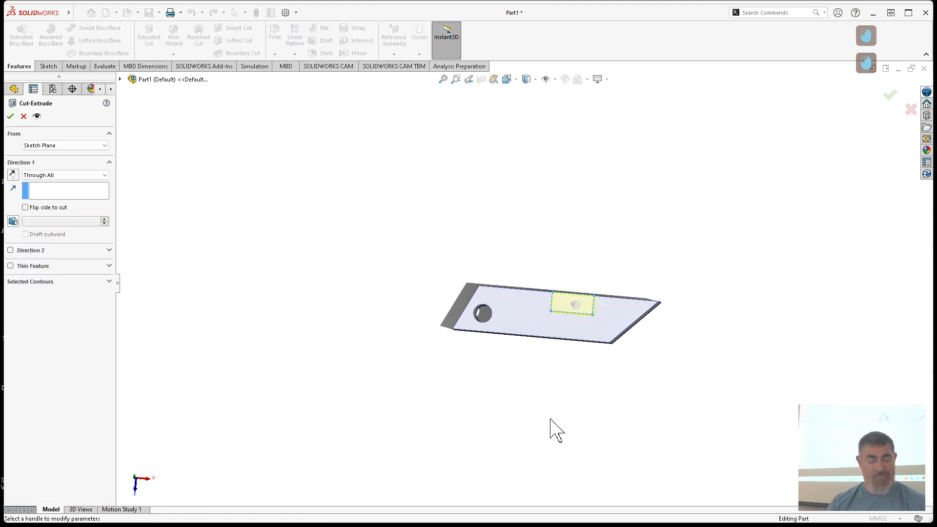
shift+drag(546, 420, 508, 364)
shift+middle_drag(509, 364, 510, 394)
middle_drag(510, 395, 682, 353)
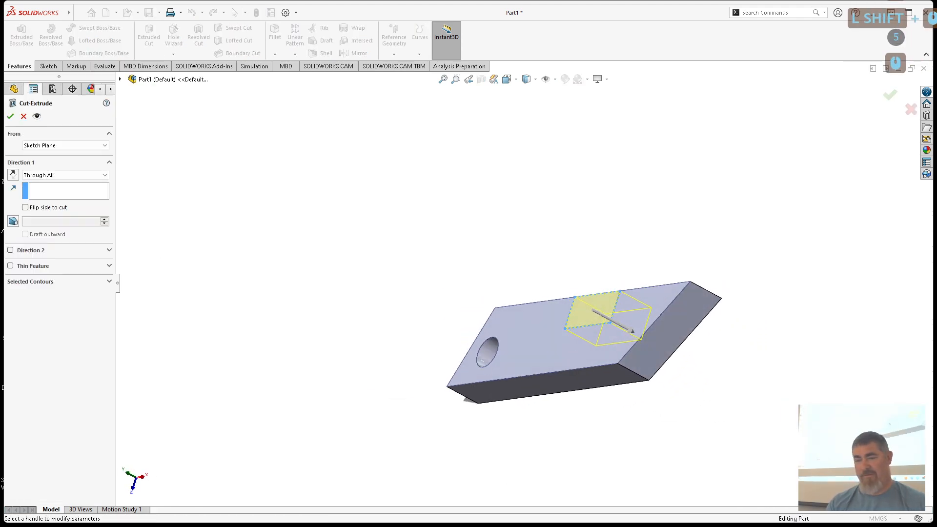
click(10, 116)
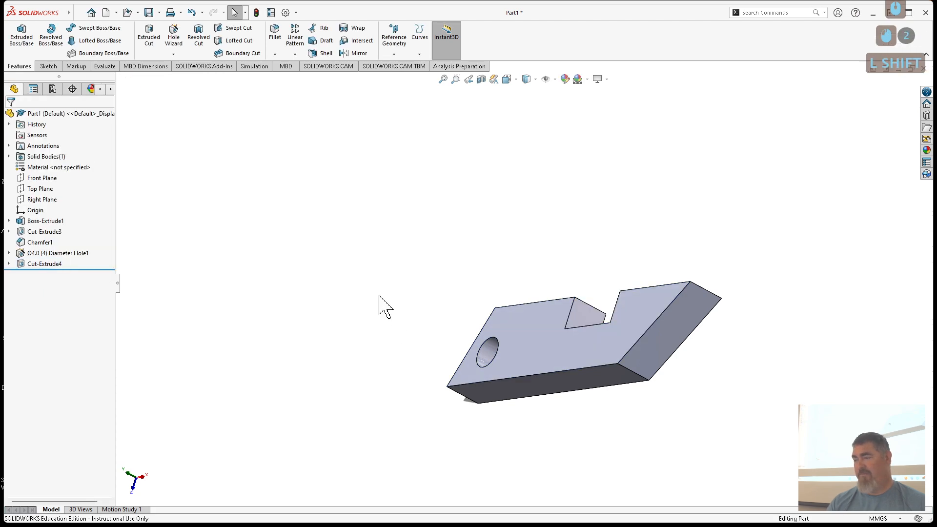
middle_drag(381, 305, 488, 291)
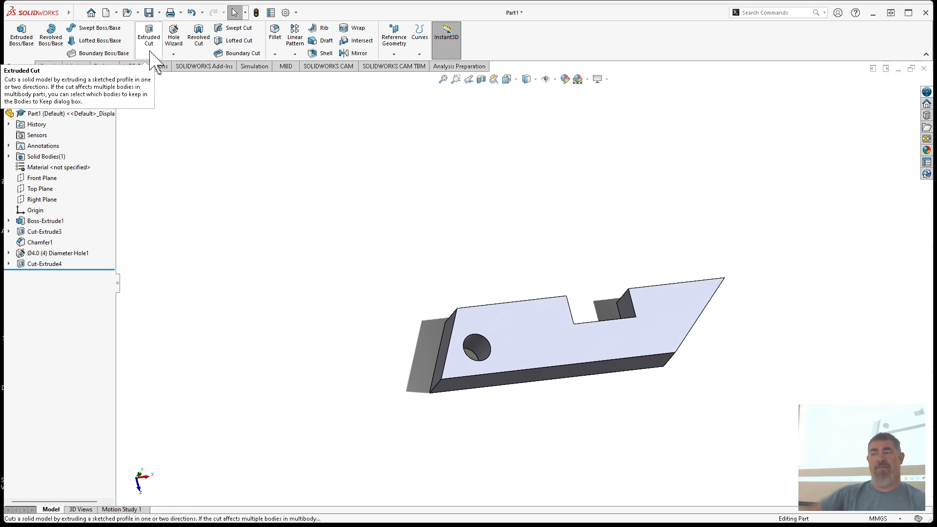
- Delete the rectangular notch cut and its leftover rectangle sketch
ctrl+click(324, 320)
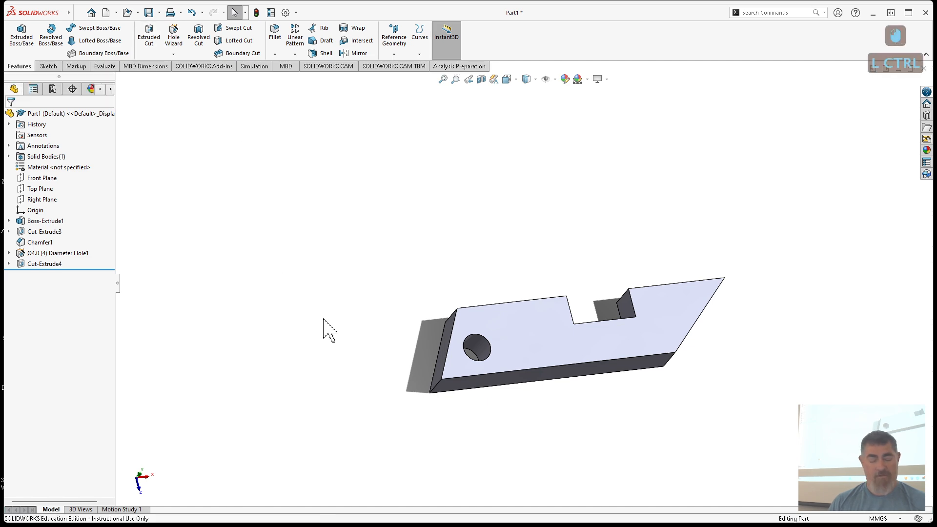
mouse_move(69, 268)
mouse_down()
mouse_move(70, 248)
mouse_move(69, 269)
mouse_up()
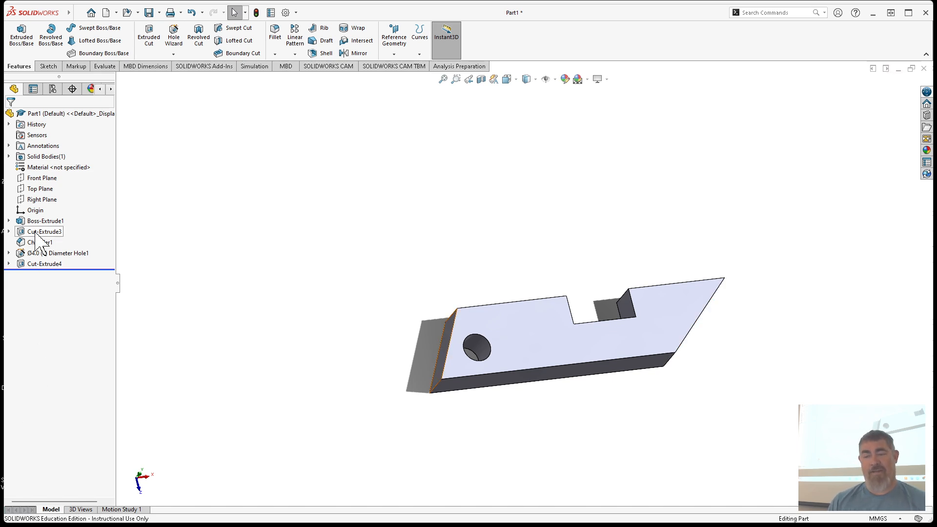
click(39, 264)
key(Delete)
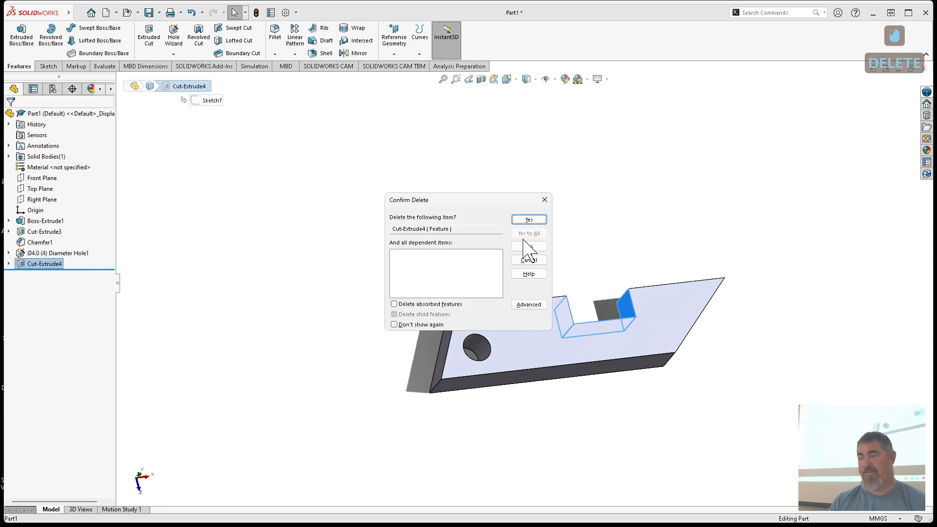
click(529, 219)
click(38, 263)
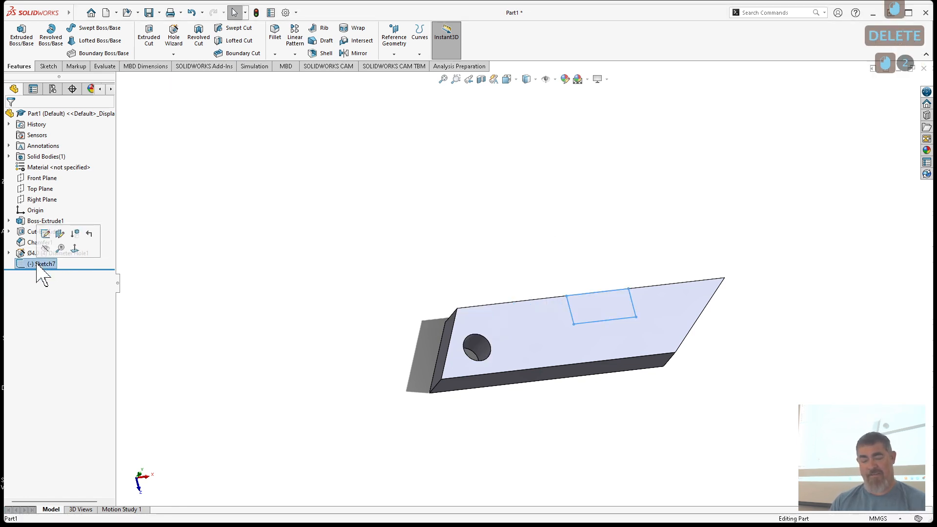
key(Delete)
click(529, 219)
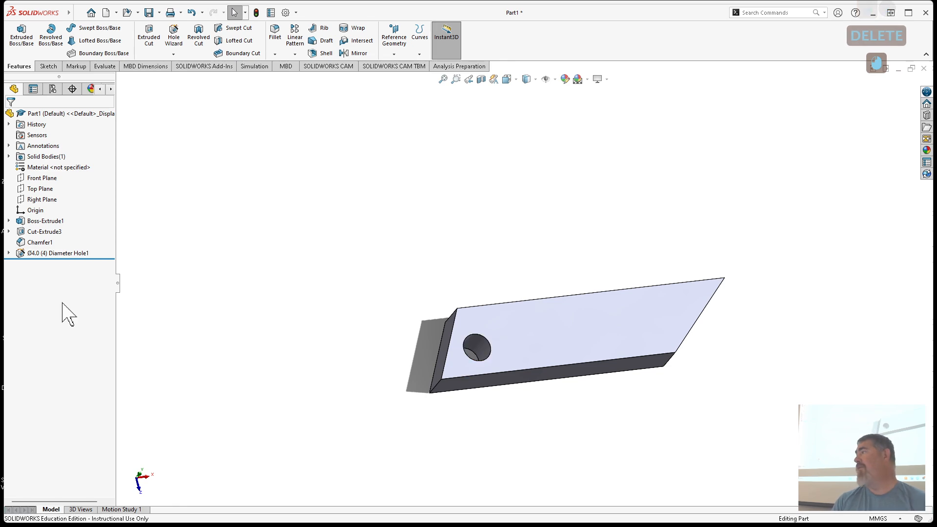
- Edit the Ø4.0 hole feature, change its hole type to Legacy Hole and set the through hole diameter to 5 mm
right_click(42, 253)
click(52, 227)
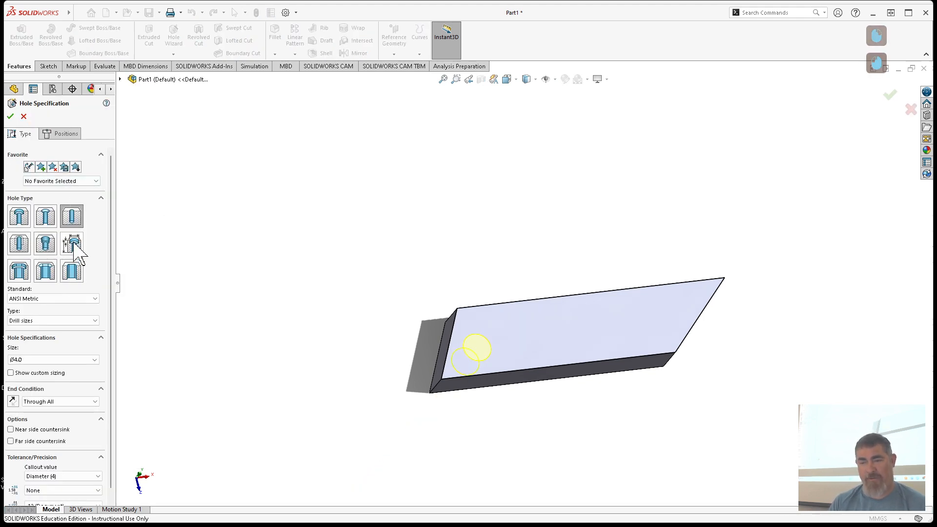
click(73, 244)
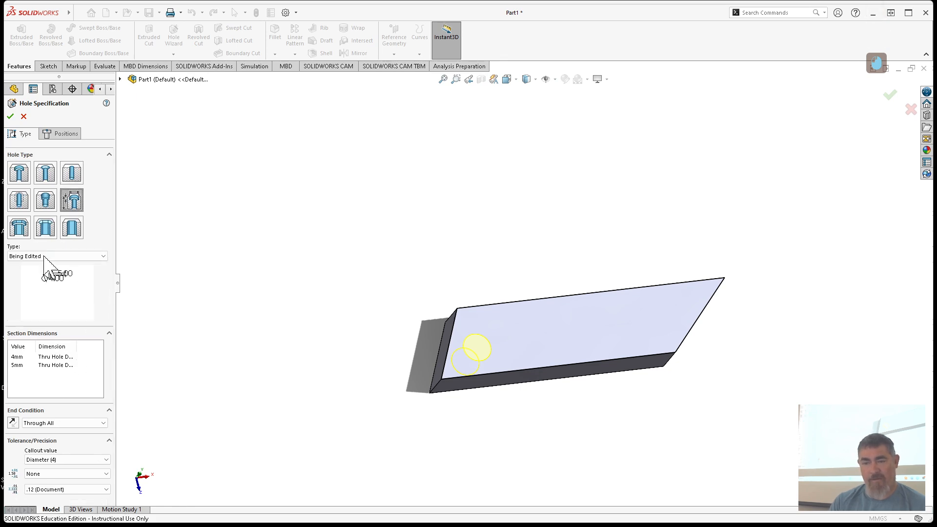
double_click(17, 358)
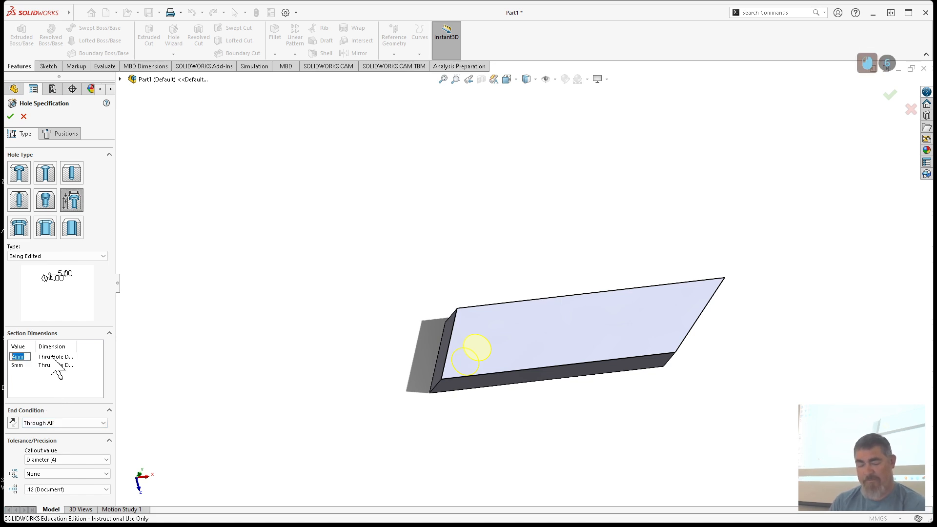
text(5)
key(Return)
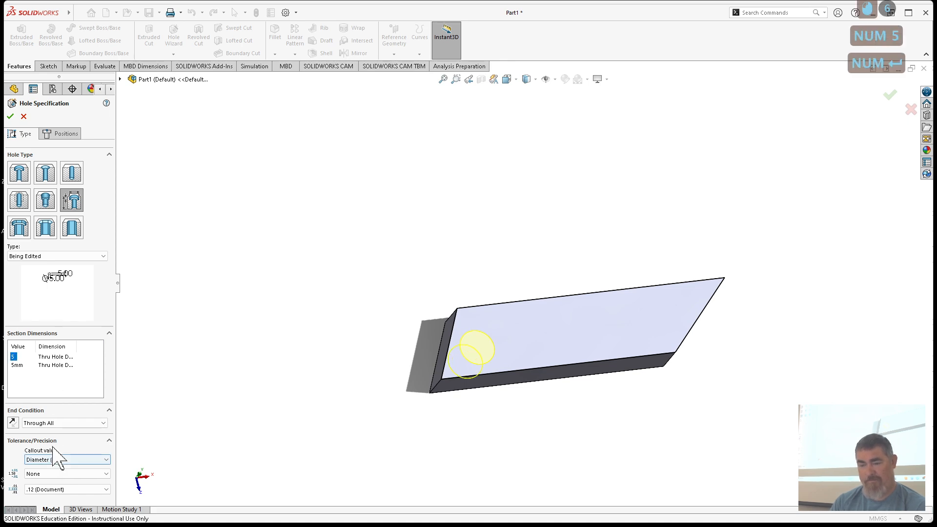
- Choose Through All as the hole's end condition and accept the edited hole
click(41, 425)
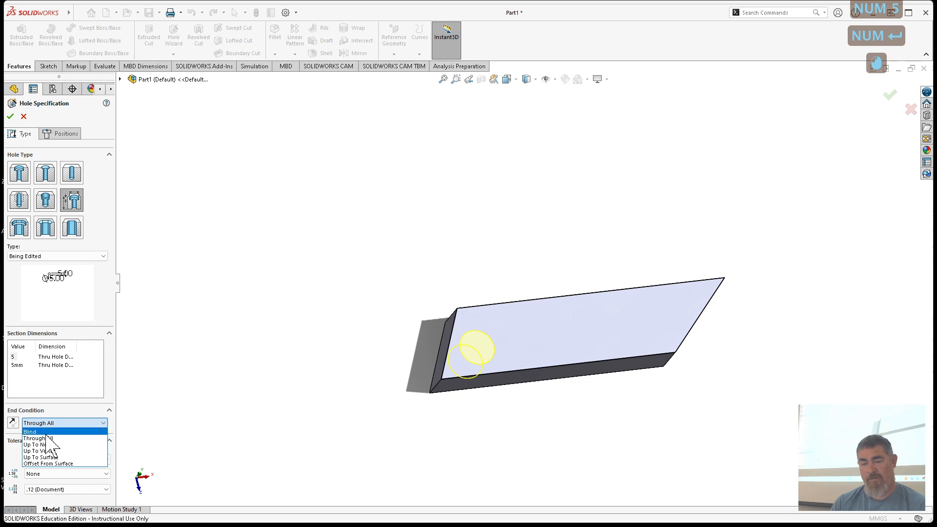
click(48, 438)
click(11, 116)
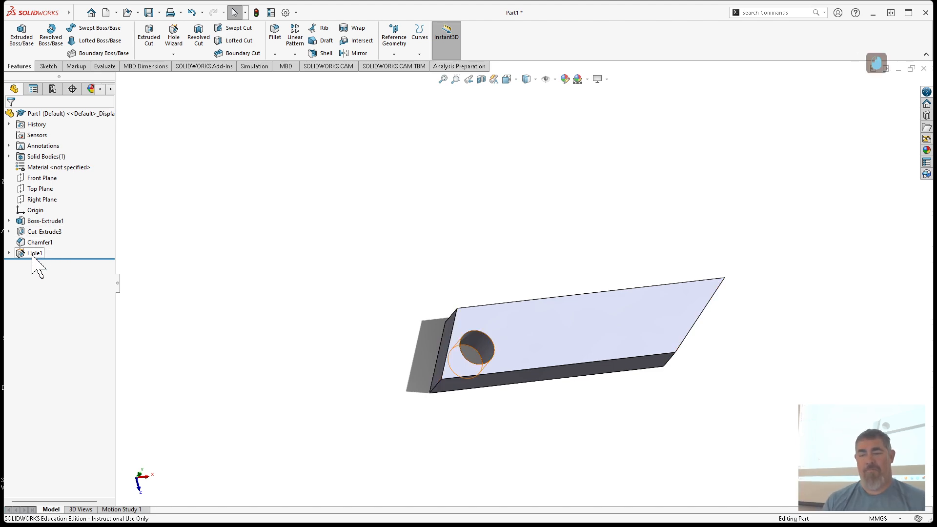
- Rename the hole feature as 5mm Hole1 in the feature tree
click(33, 254)
click(34, 254)
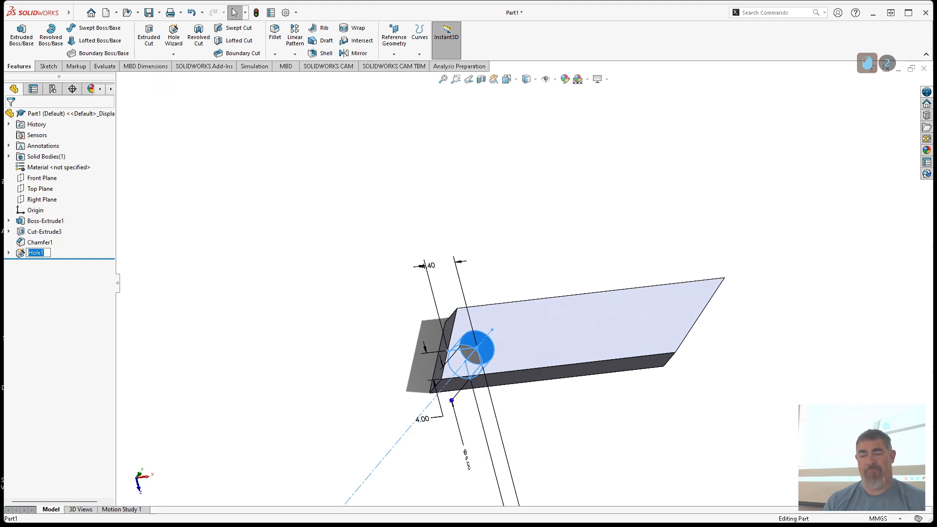
text(5mm)
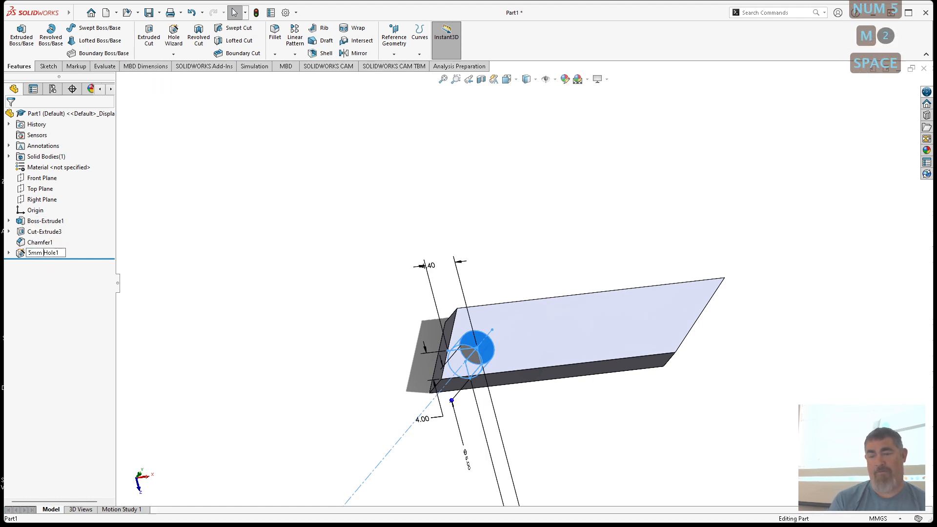
key(Return)
click(84, 342)
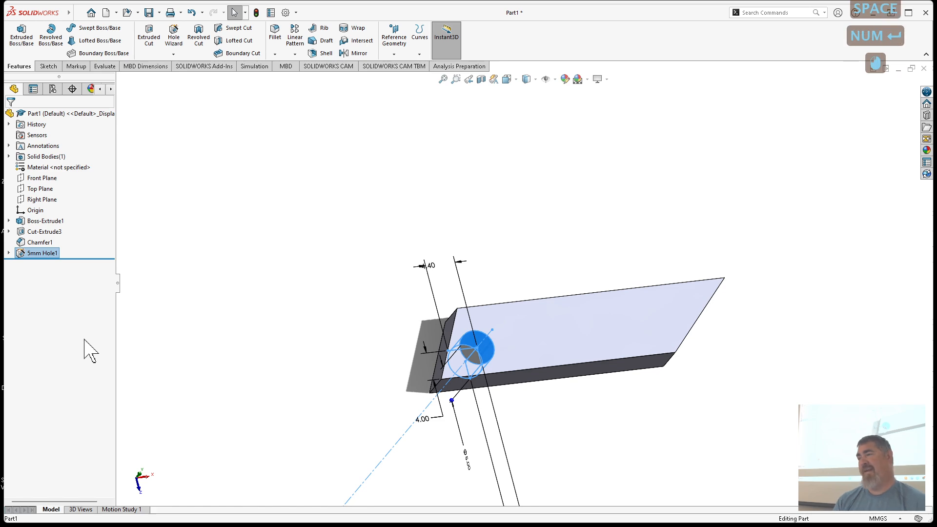
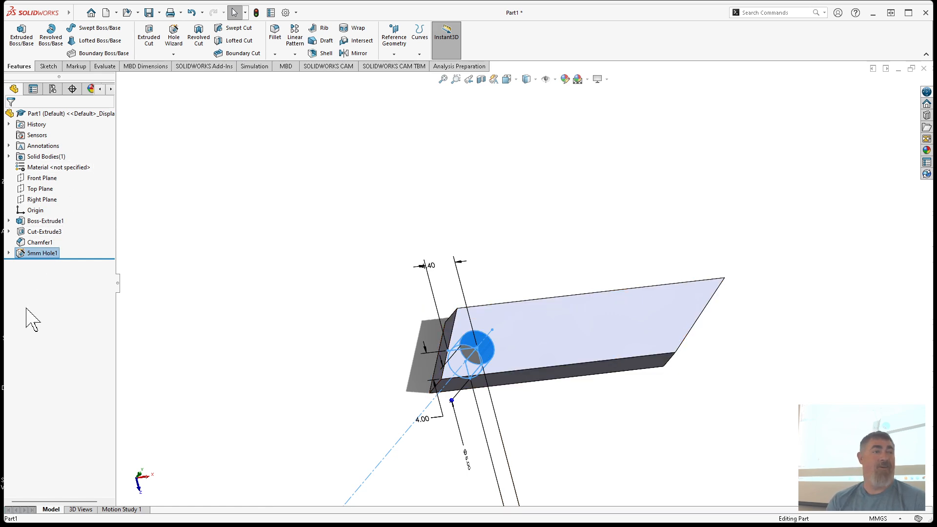
click(64, 300)
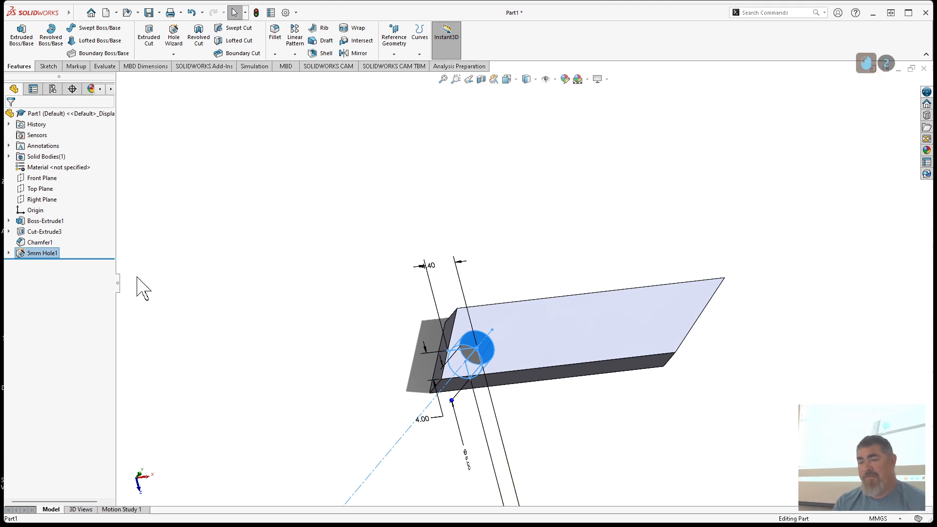
- Edit the 5mm Hole1 feature and set its through hole diameter to 4 mm
right_click(52, 253)
click(209, 252)
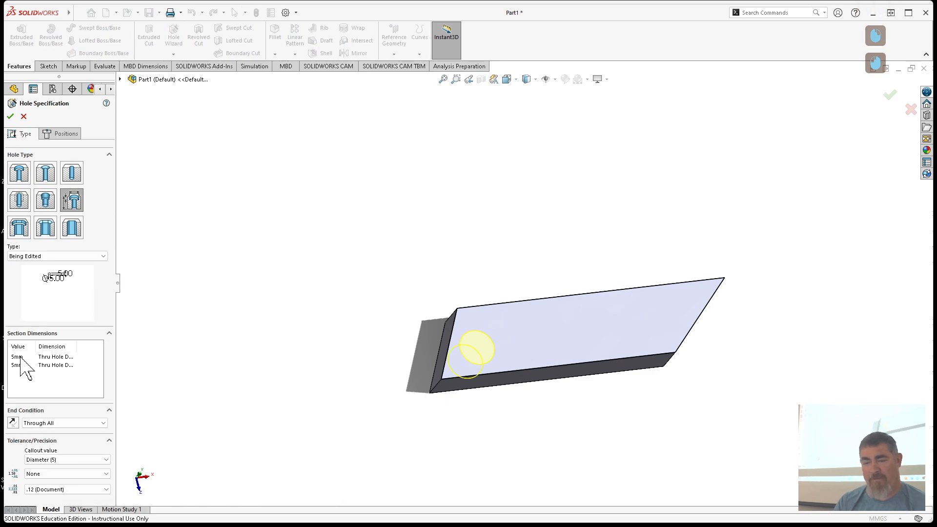
double_click(20, 357)
text(4)
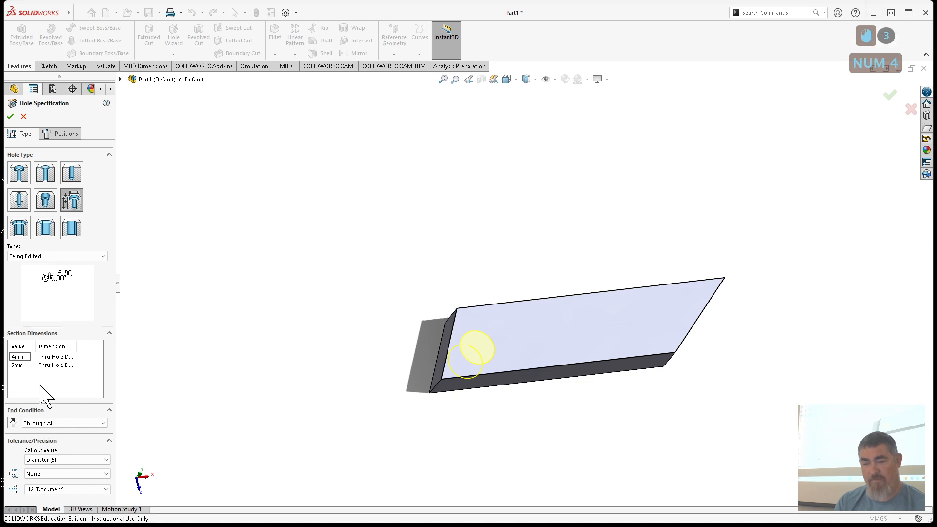
key(Return)
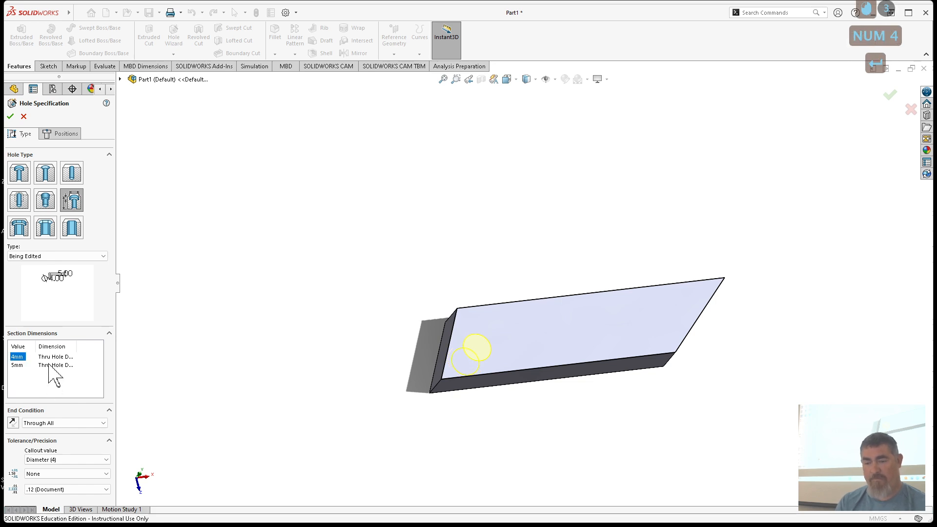
double_click(10, 117)
- Edit the block's base extrusion and set its blind depth to 10 mm
right_click(34, 222)
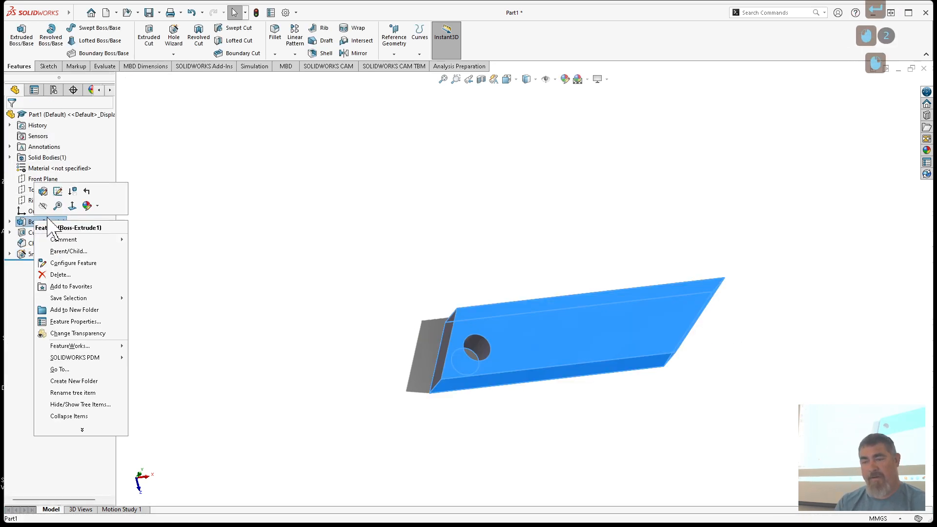
click(40, 191)
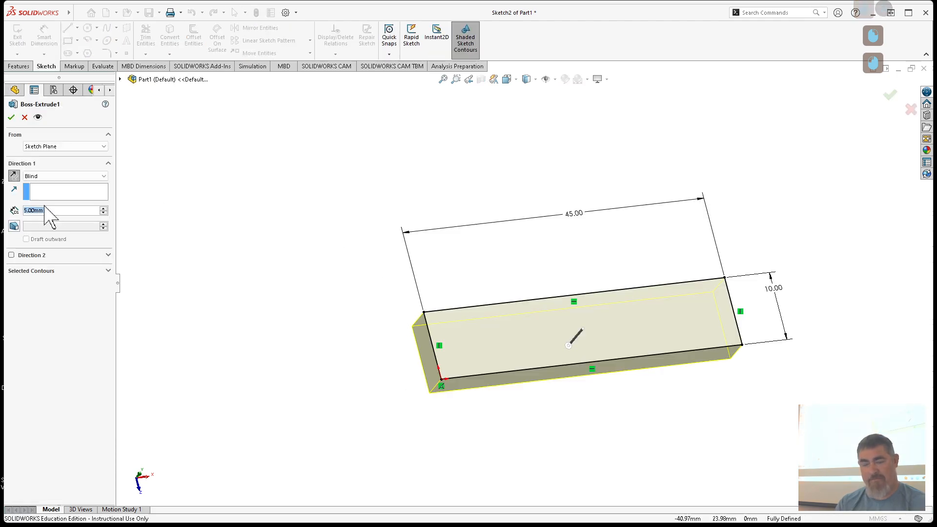
text(10)
key(Return)
double_click(11, 117)
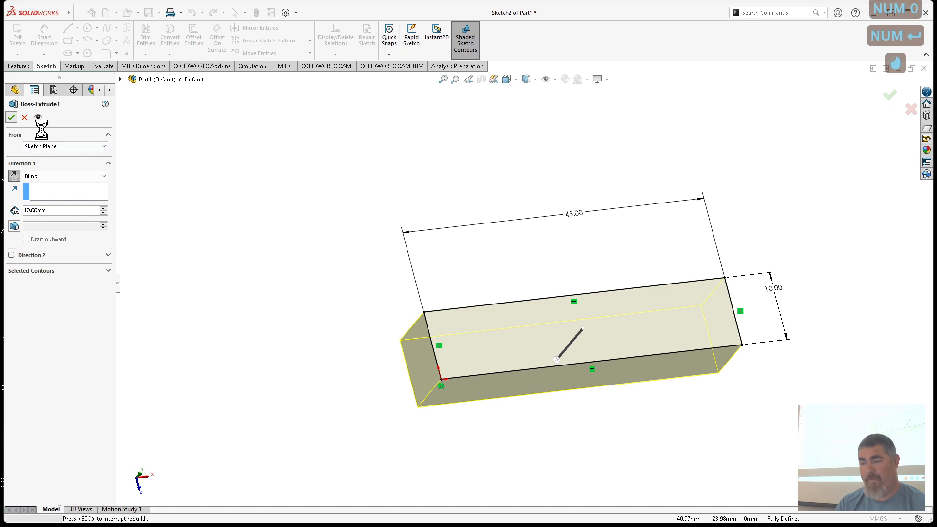
middle_drag(247, 331, 233, 355)
middle_drag(428, 386, 275, 284)
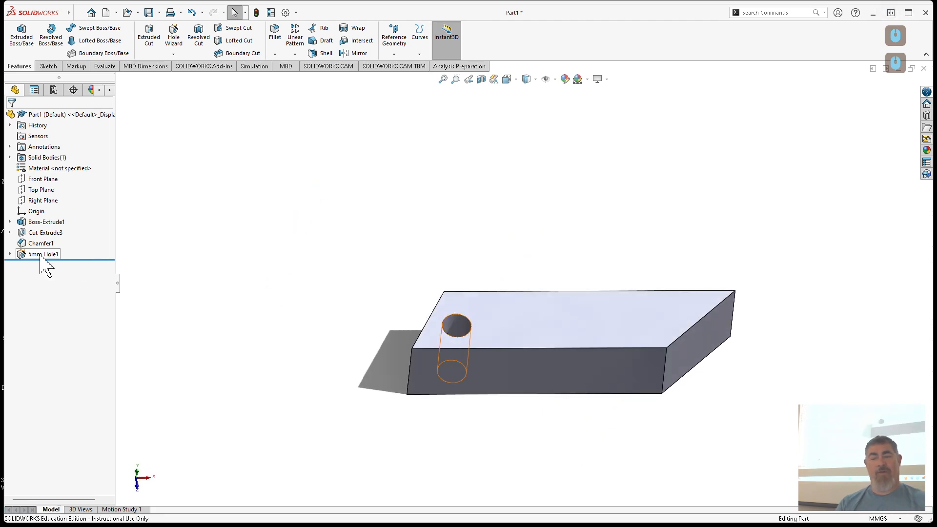
- Rename the hole feature as 4mm Hole1 and review its hole specification
click(32, 256)
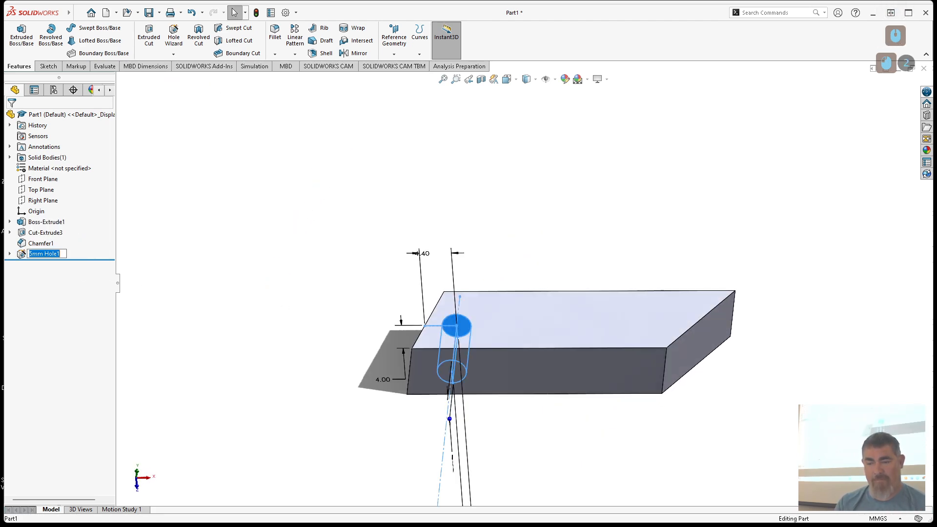
drag(33, 255, 28, 255)
text(4)
click(93, 281)
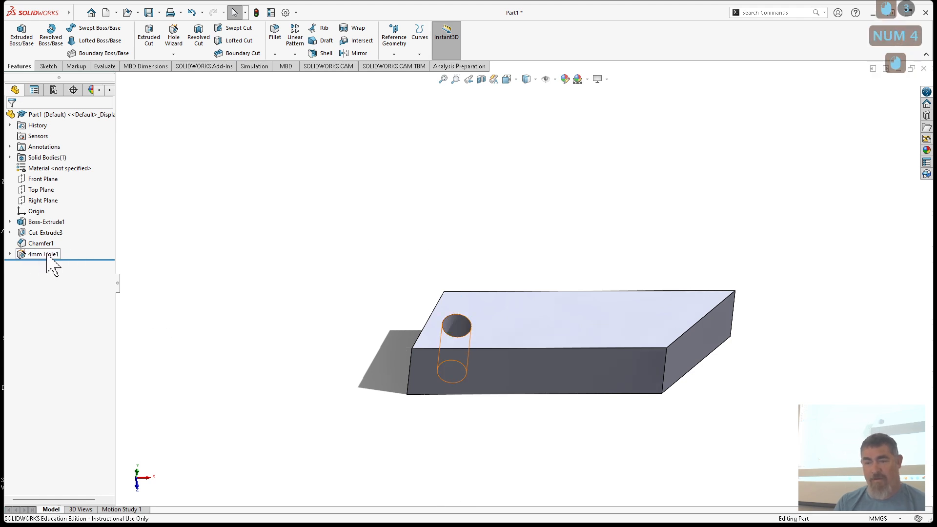
click(48, 255)
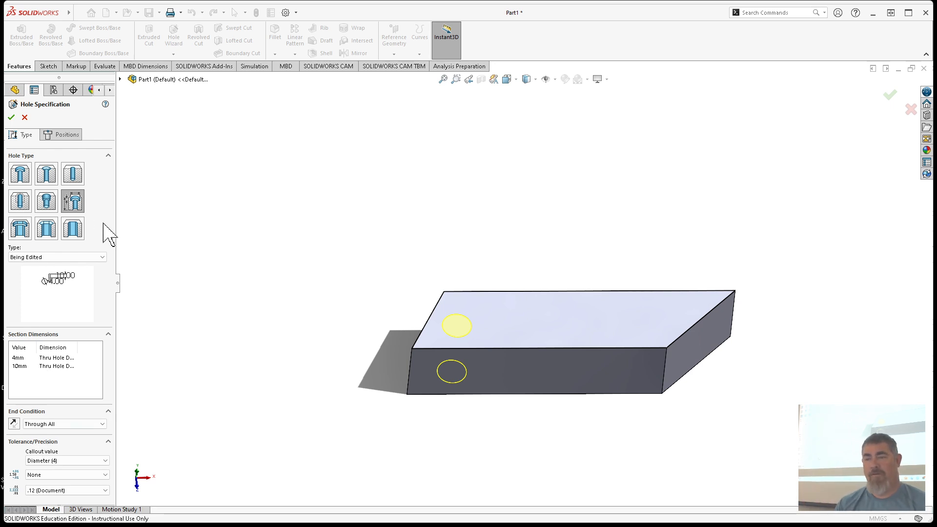
click(11, 117)
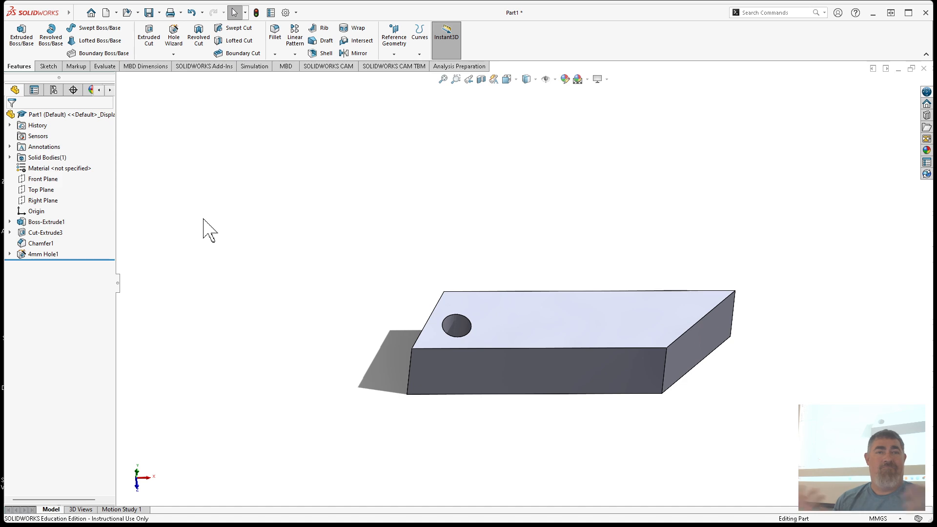
- Try to change the hole to the plain Hole type with ANSI Inch Screw Clearances and size 1/4
right_click(41, 254)
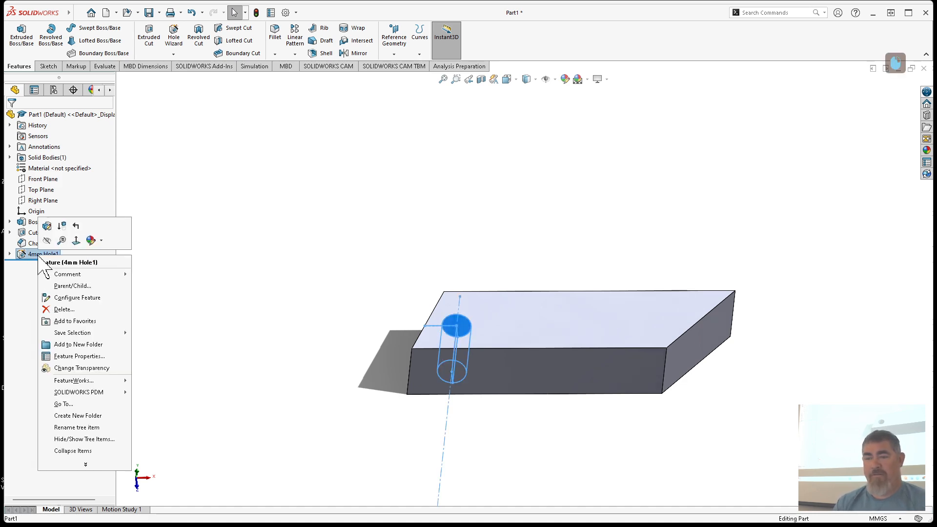
click(46, 227)
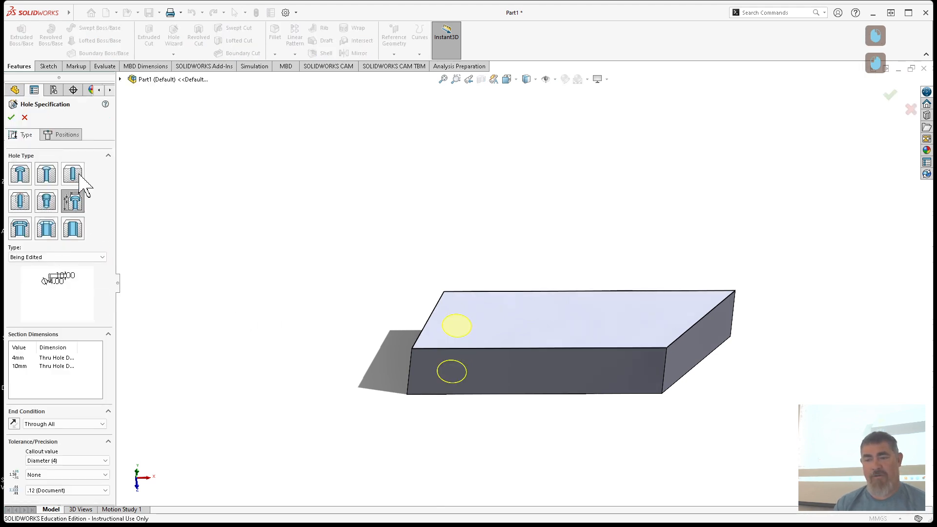
click(73, 175)
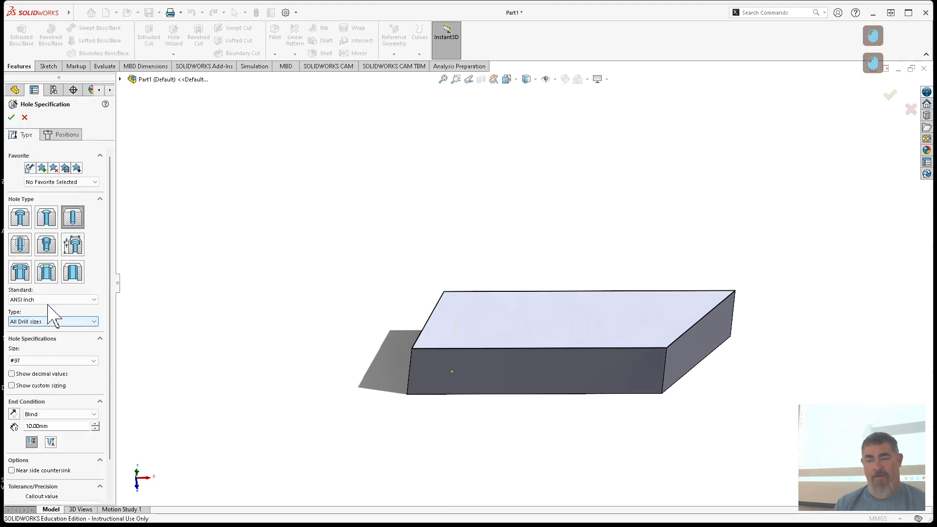
click(53, 321)
click(46, 380)
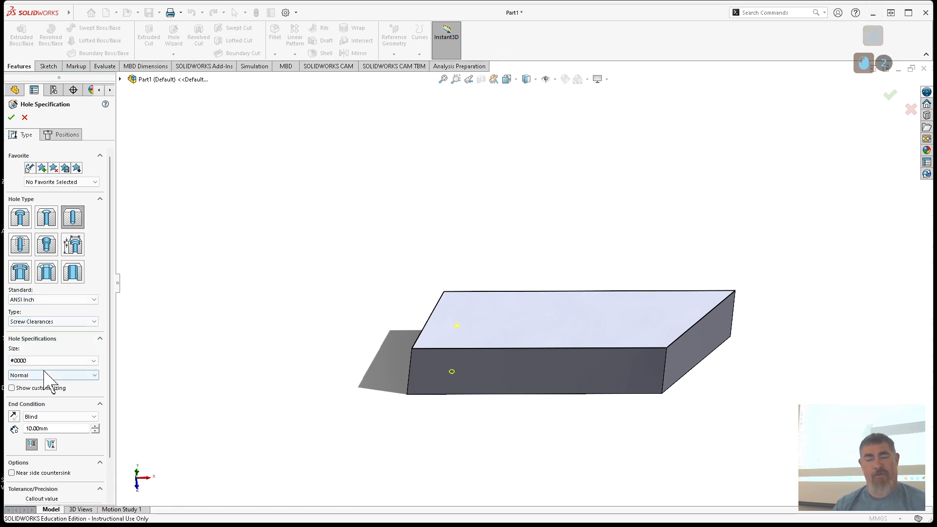
click(45, 361)
scroll(42, 412, down, 3)
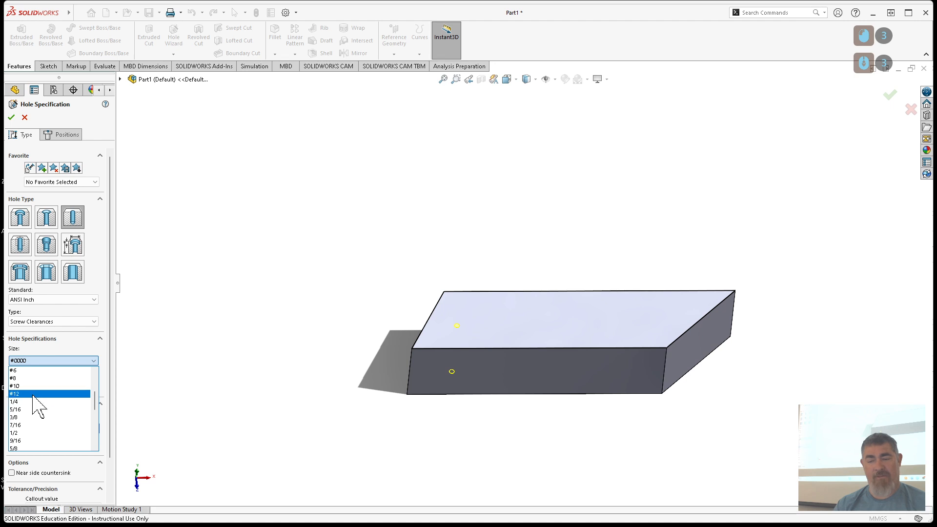
click(33, 402)
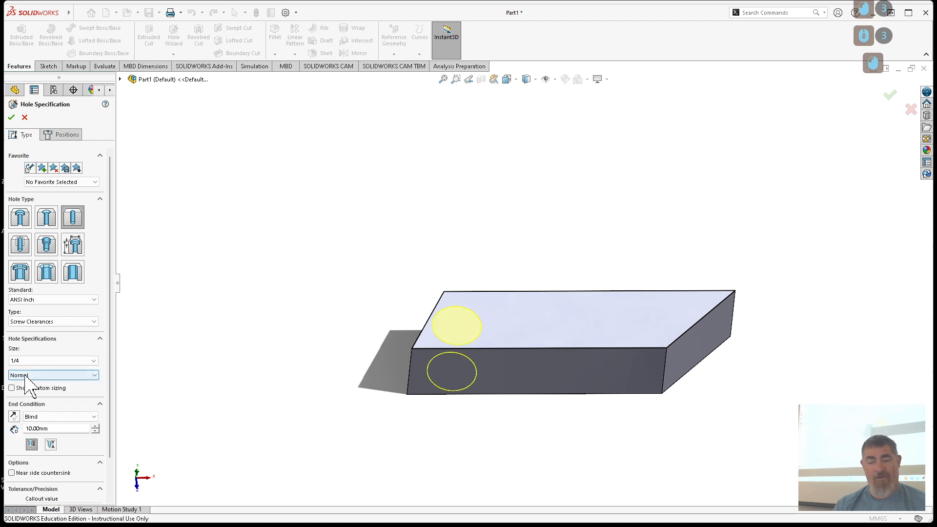
- Show custom sizing, try the Loose fit for the 1/4 clearance hole and cancel the hole edit
click(39, 388)
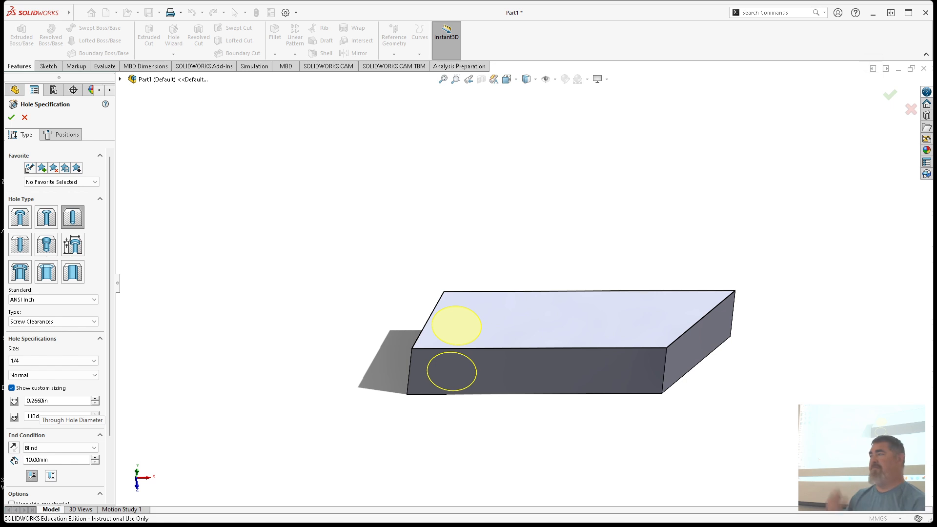
click(59, 376)
click(52, 396)
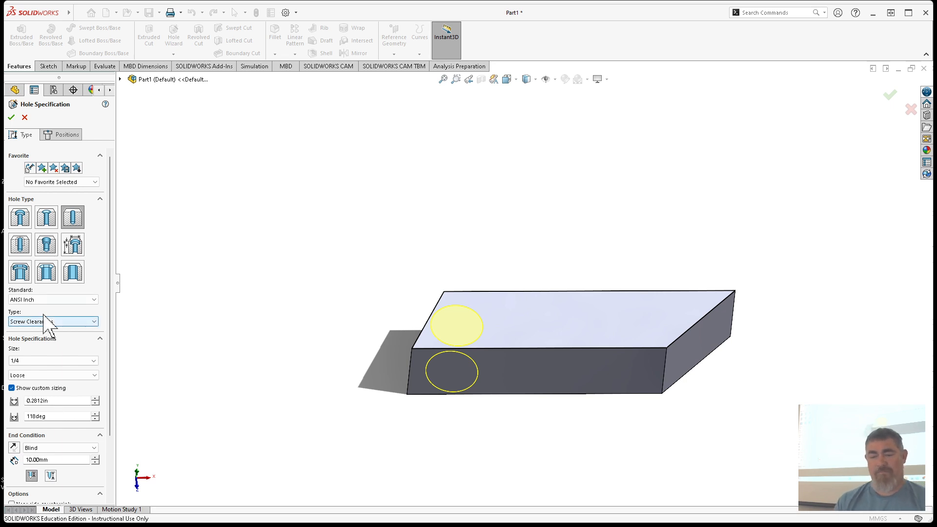
click(25, 118)
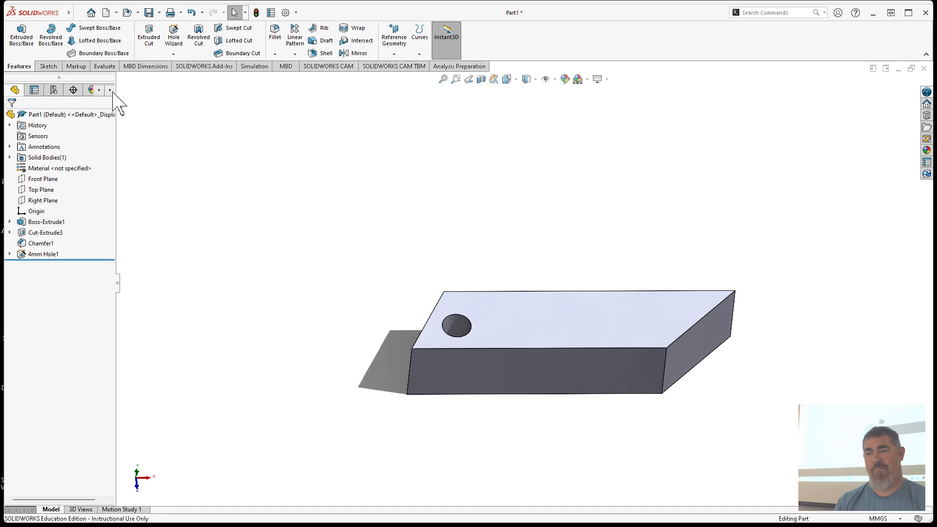
- Show the primary planes on the part and hide them again
click(555, 79)
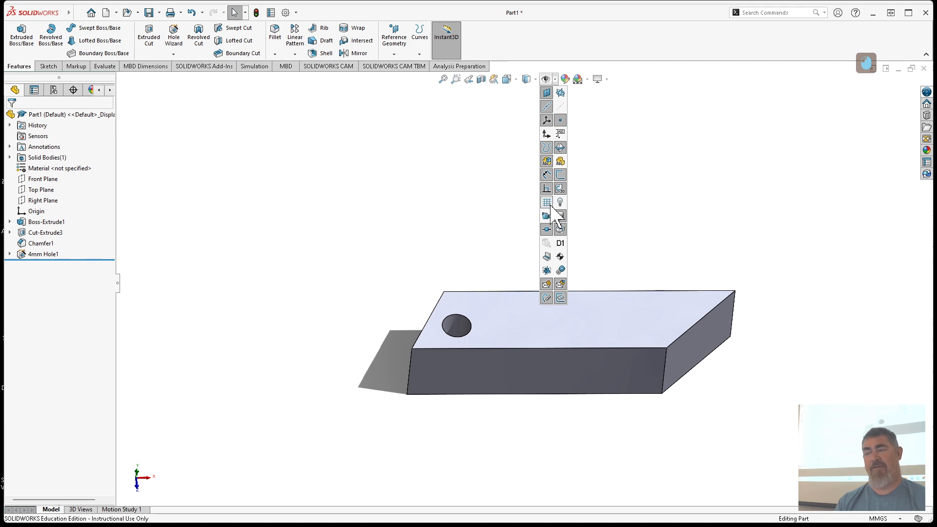
click(561, 93)
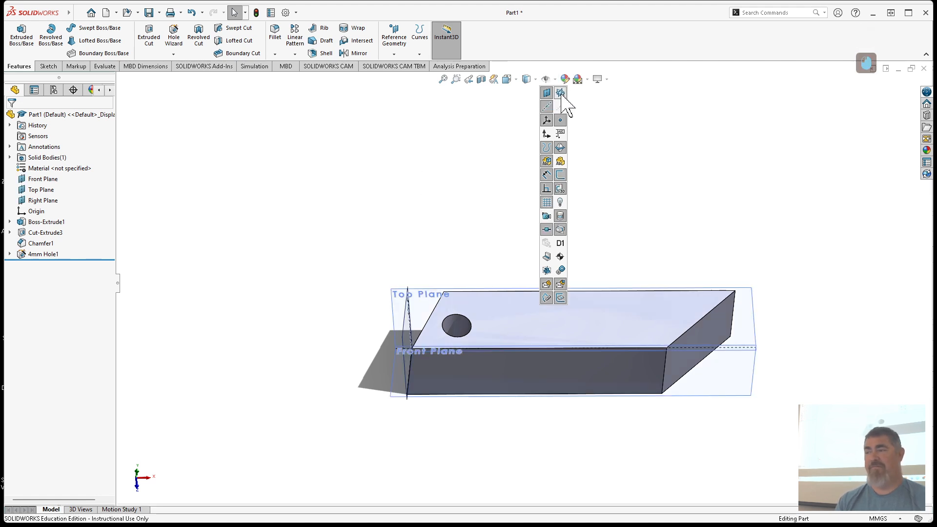
click(562, 95)
click(383, 264)
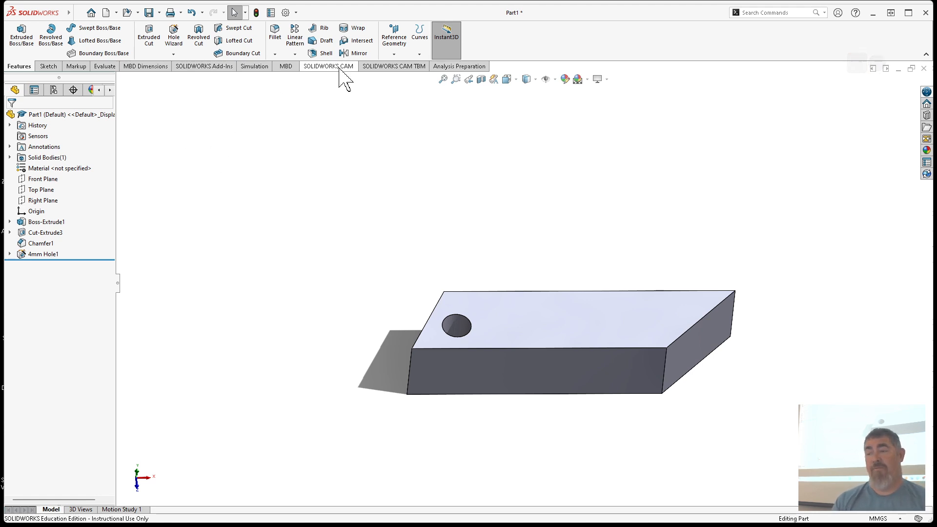
- Mirror the whole body about the block's long front side face with Merge solids enabled
click(359, 54)
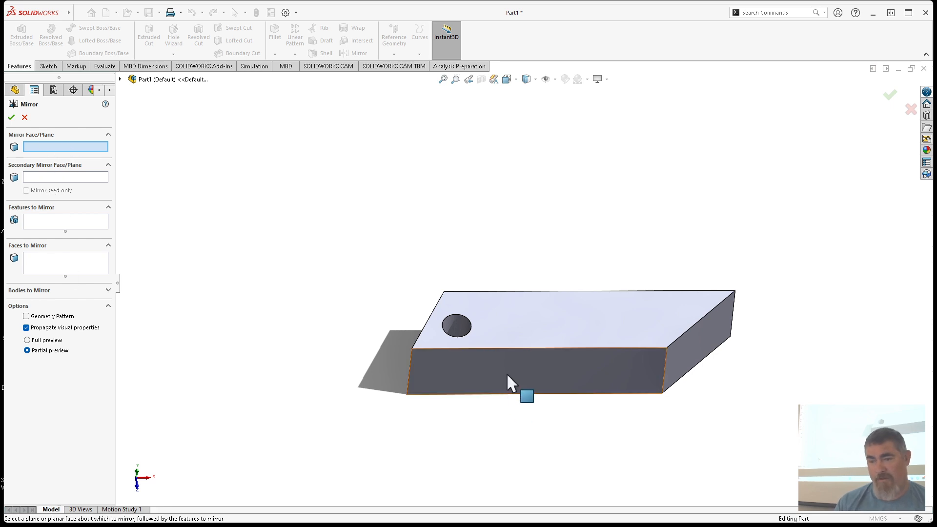
click(108, 290)
click(538, 388)
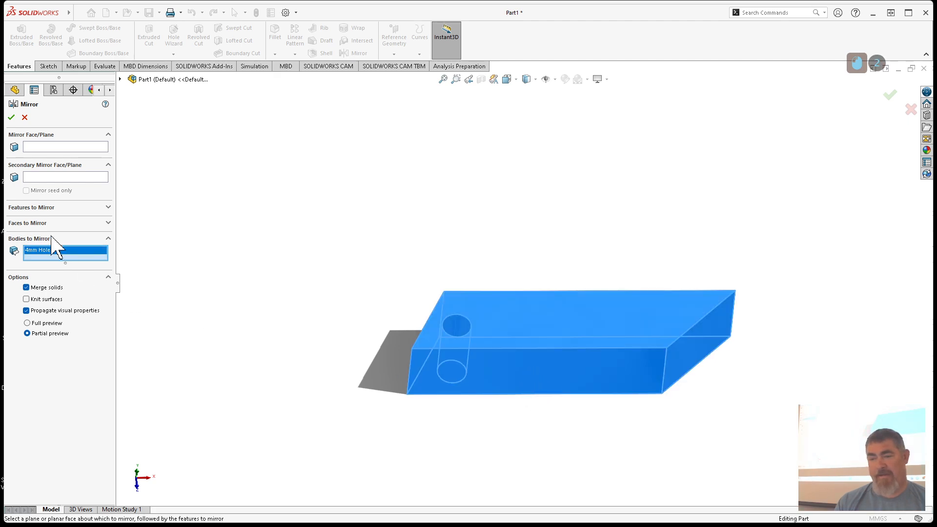
click(48, 148)
click(543, 376)
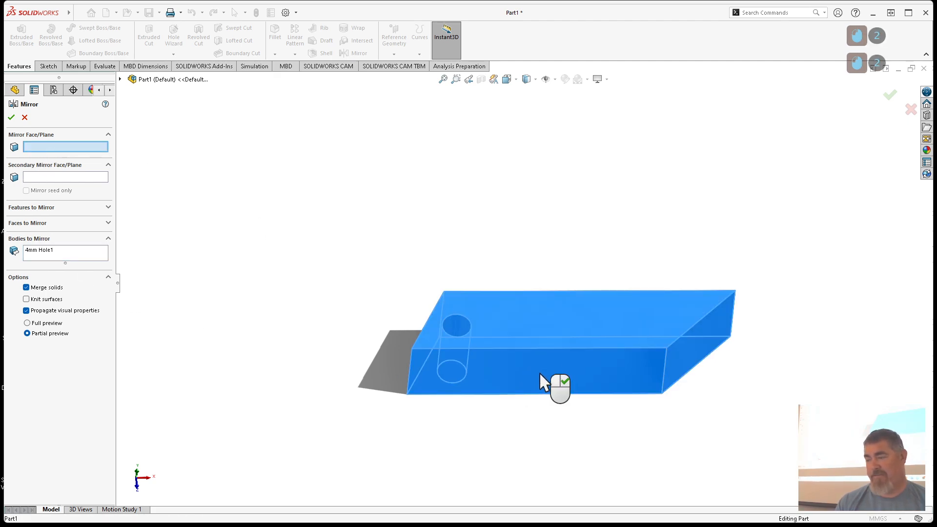
click(11, 117)
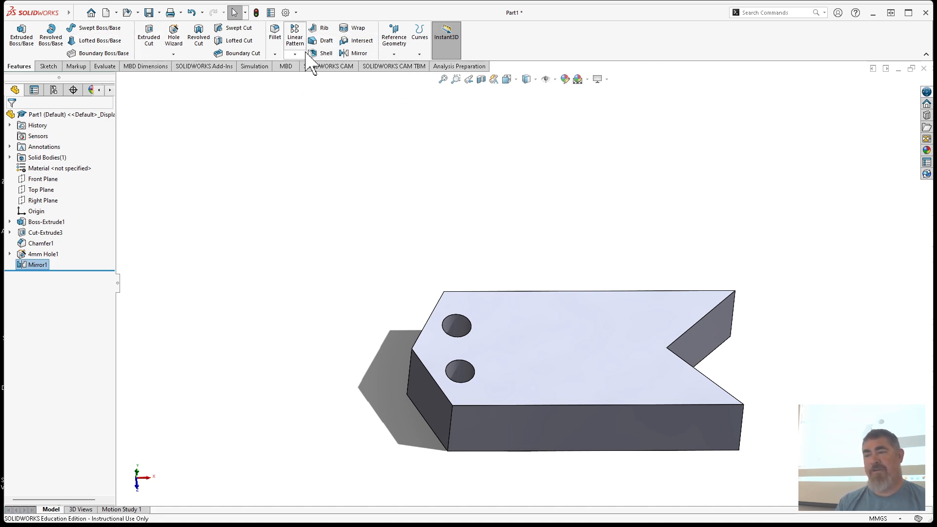
- Try to mirror the existing body mirror feature about the angled notch face
key(ctrl)
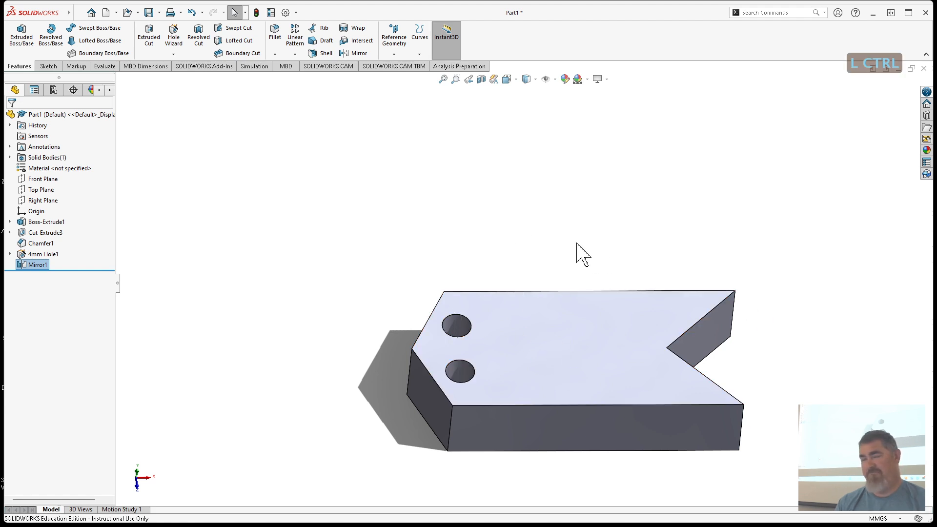
click(356, 54)
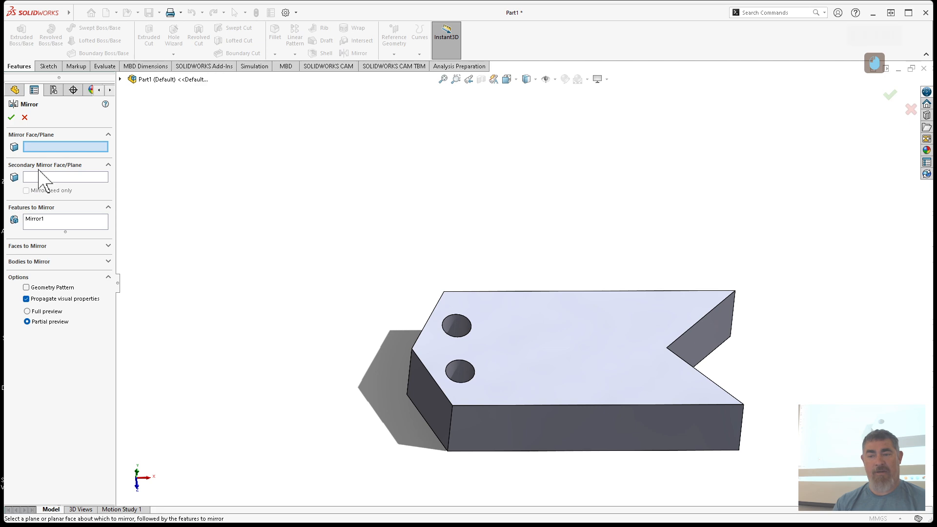
click(47, 220)
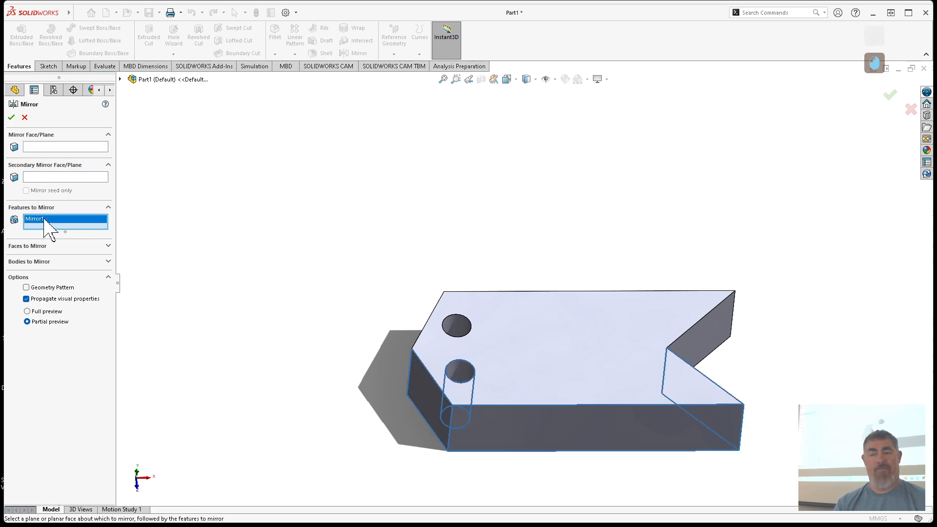
click(40, 146)
click(726, 338)
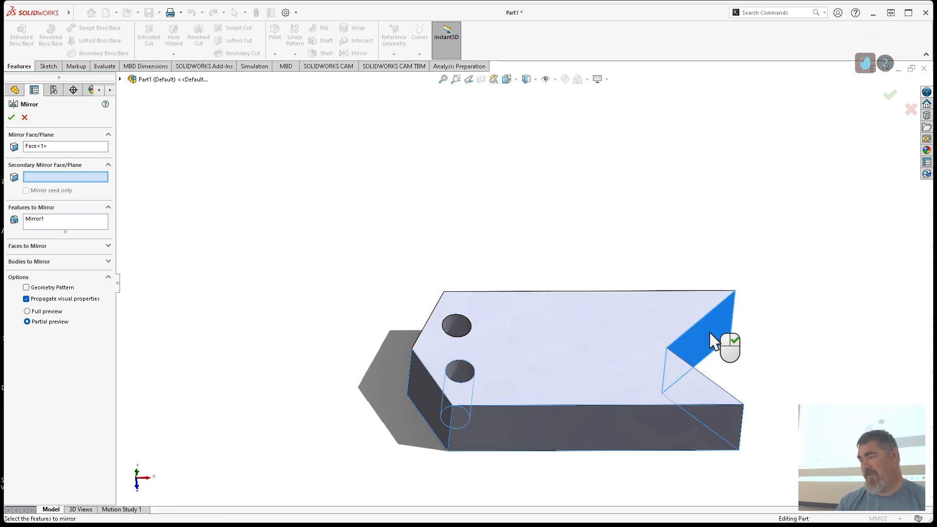
click(11, 118)
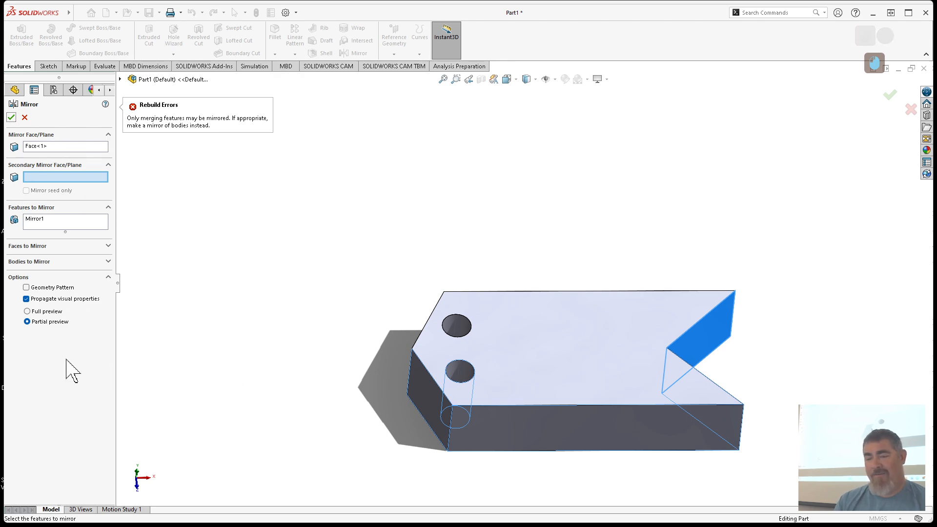
key(Escape)
key(Escape)
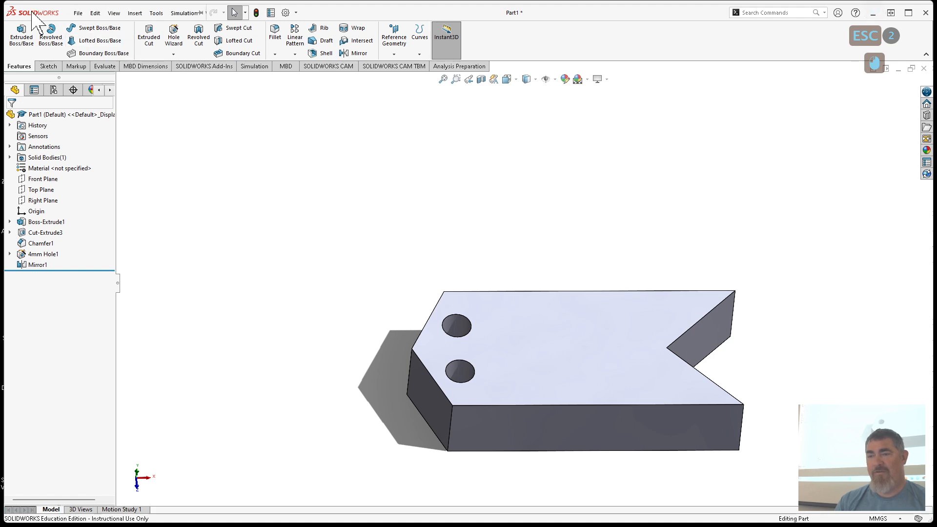
- Sketch a rectangle about 8.5 x 8.4 mm on the top face along its back edge and extrude it 5 mm with Merge result enabled
click(37, 32)
click(531, 327)
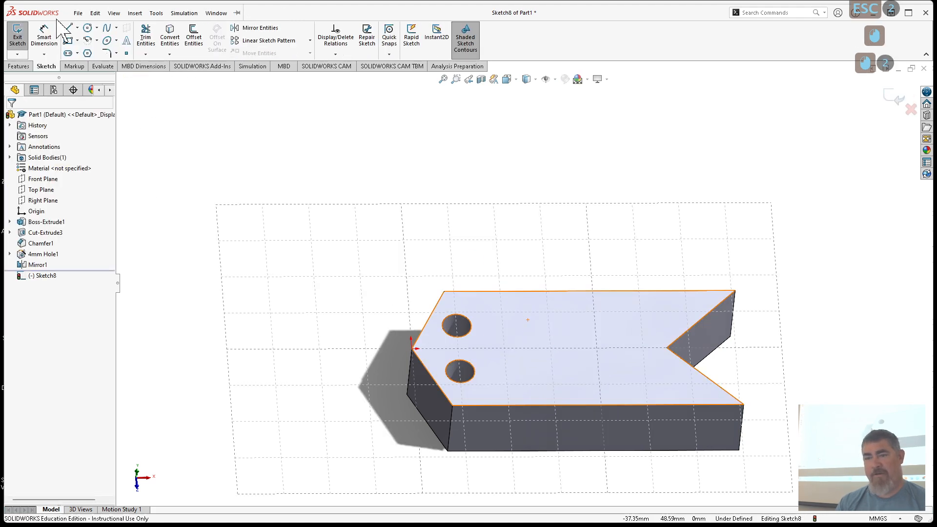
click(68, 41)
click(489, 292)
click(554, 339)
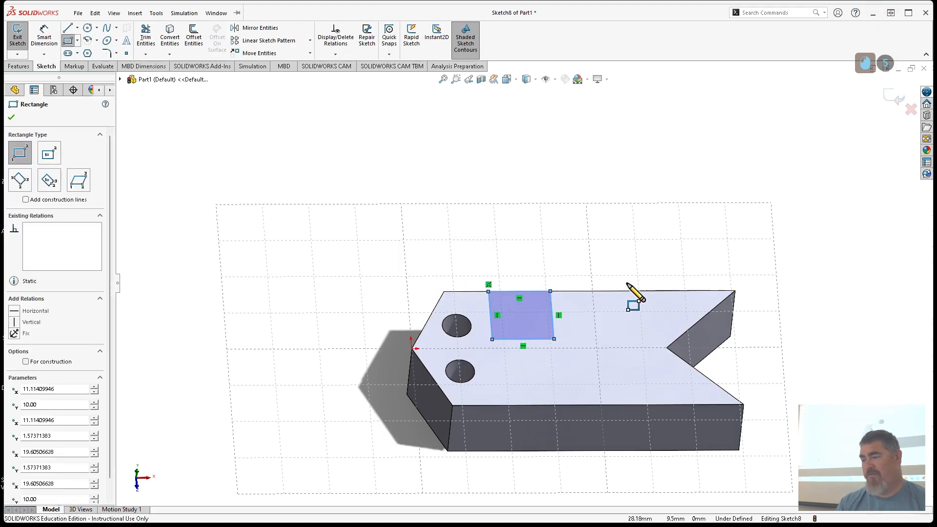
click(893, 99)
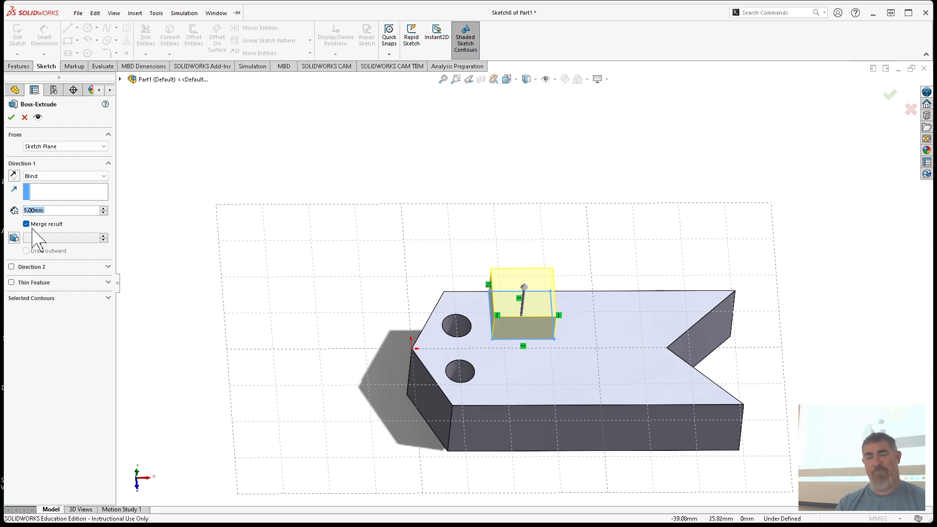
click(11, 117)
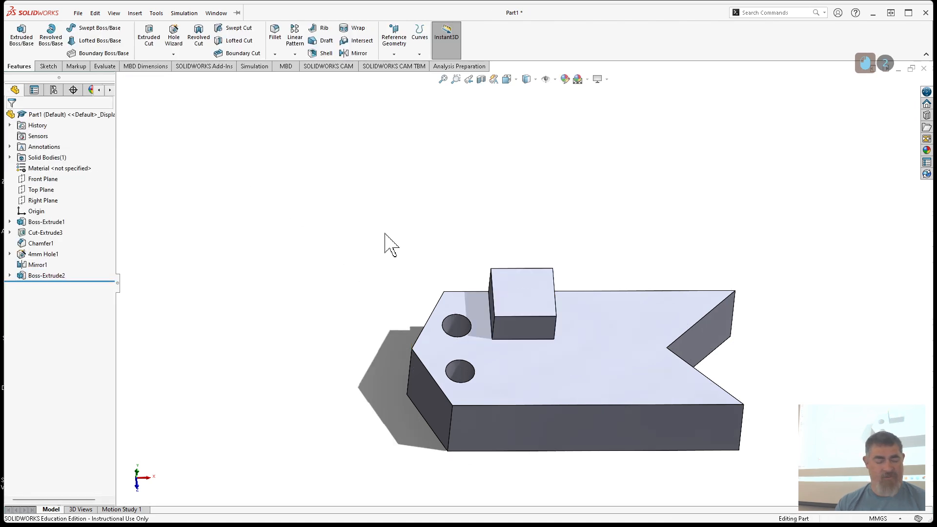
- Edit the small block's extrusion and disable Merge result
middle_drag(389, 245, 537, 268)
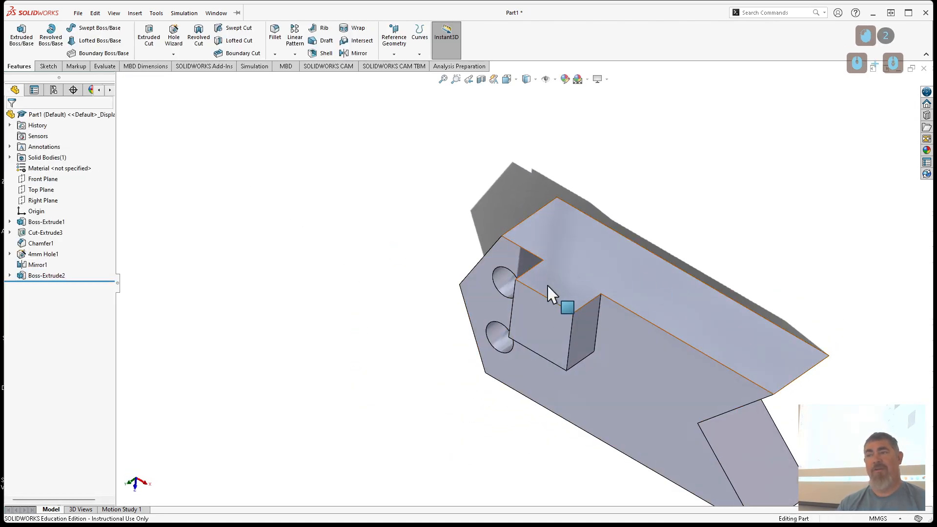
right_click(48, 276)
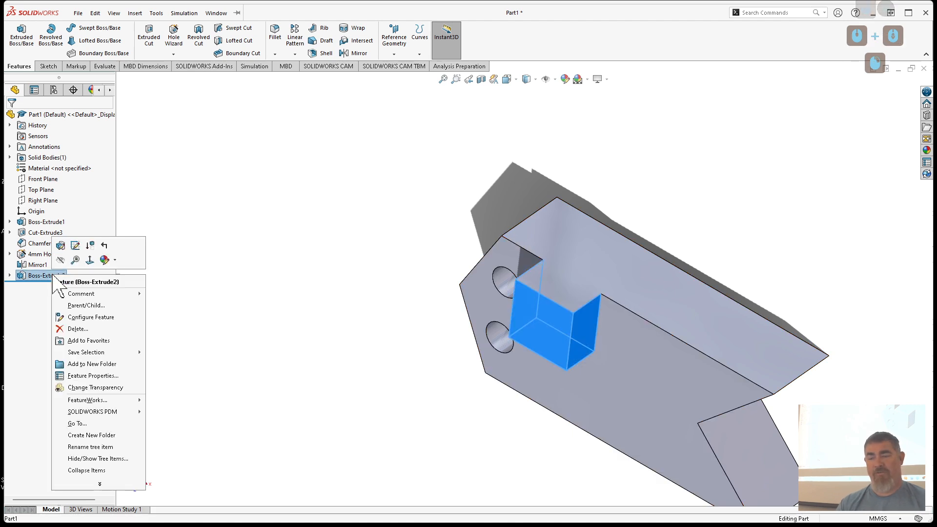
click(71, 248)
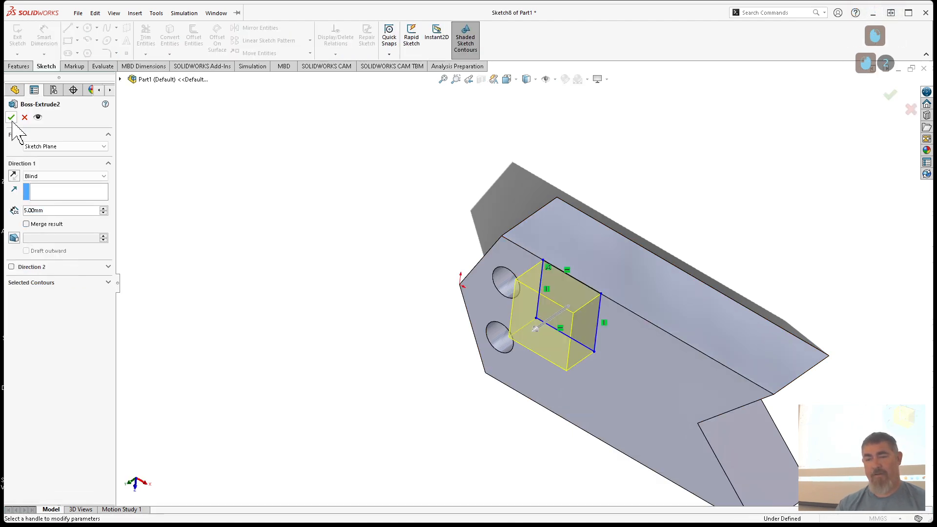
click(11, 117)
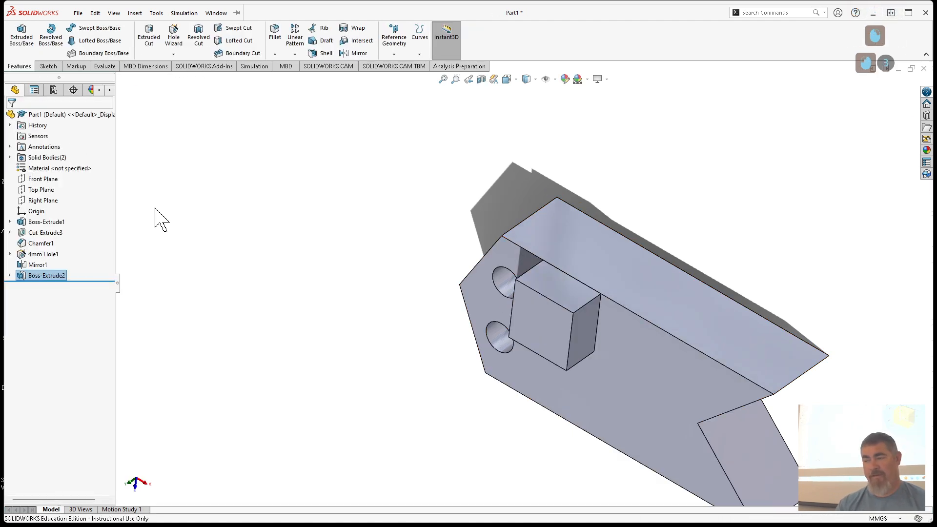
- List the part's solid bodies and review the small block's extrusion settings
click(10, 158)
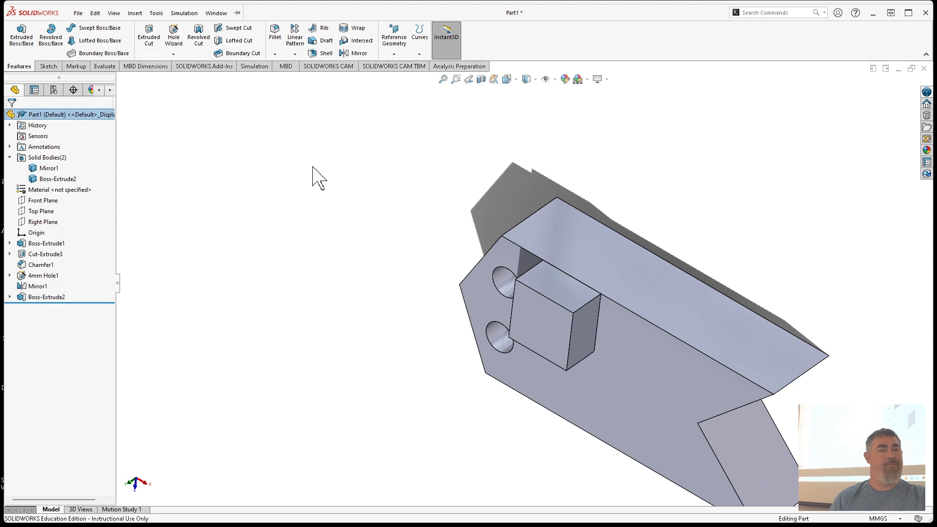
right_click(43, 297)
click(29, 264)
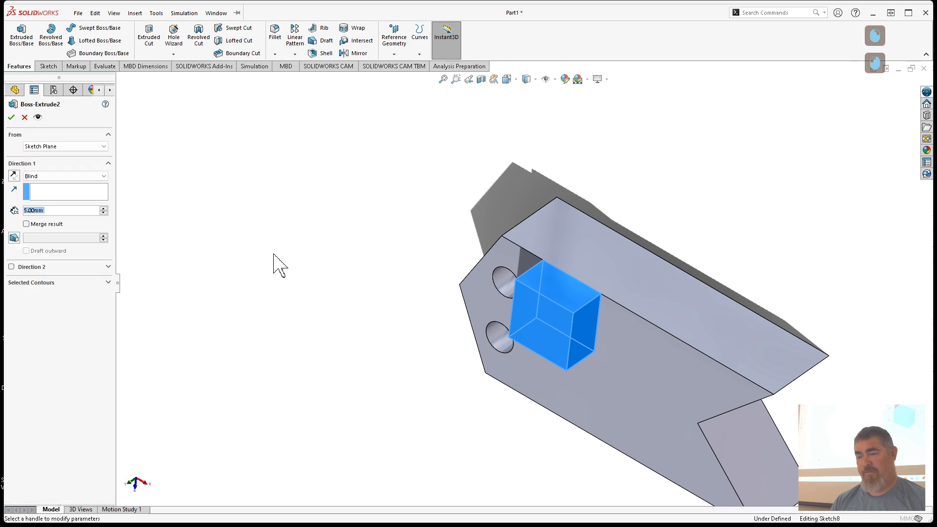
key(Escape)
key(Escape)
key(Escape)
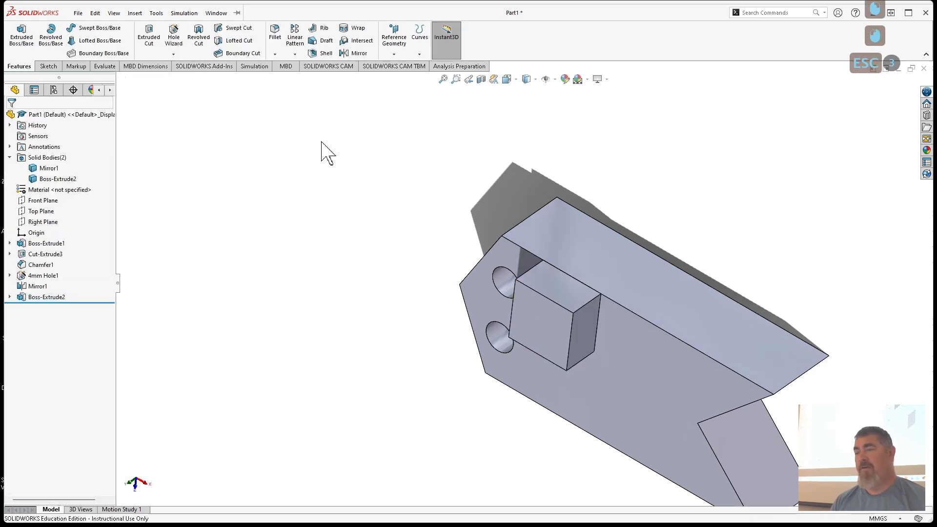
- Create a reference plane through the notch's inner corner edge, parallel to the part's long side face
click(398, 45)
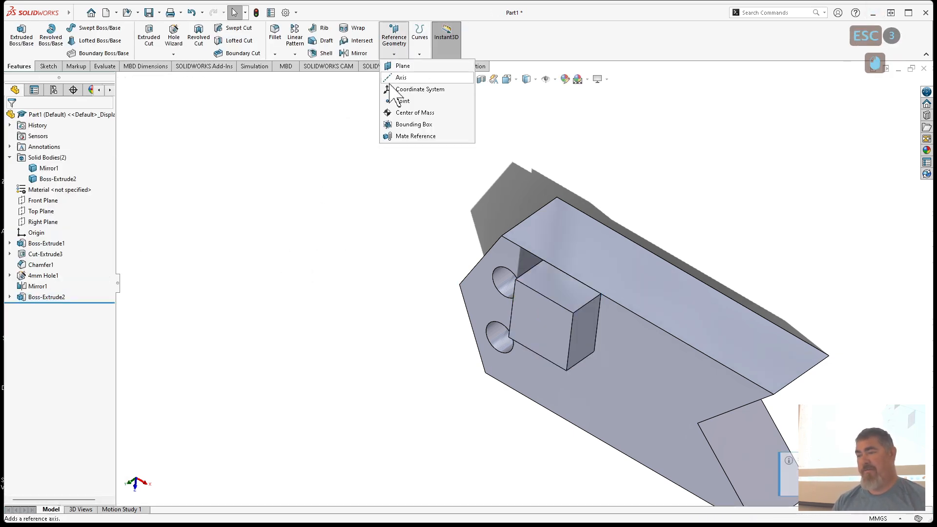
click(403, 68)
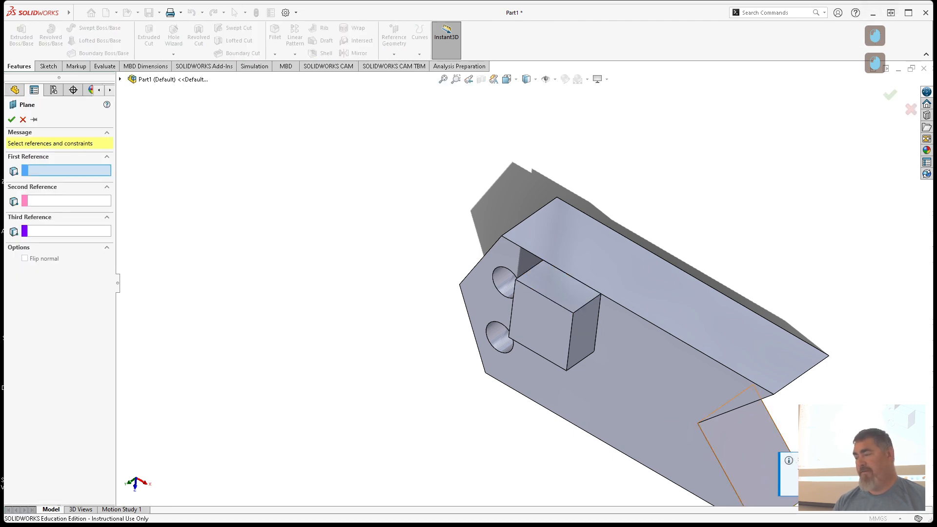
scroll(525, 436, up, 3)
mouse_move(538, 428)
shift+middle_down()
mouse_move(531, 391)
mouse_move(528, 415)
shift+middle_up()
middle_drag(527, 415, 503, 294)
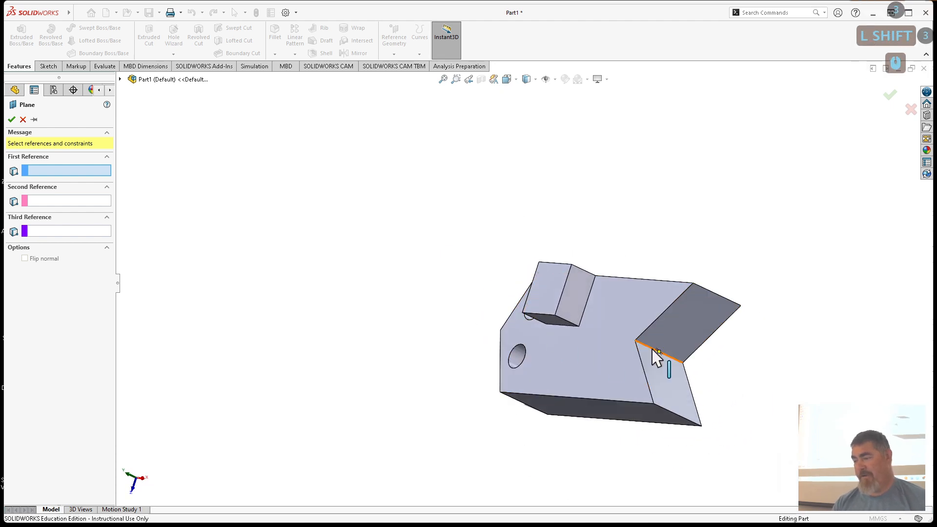
click(655, 355)
shift+middle_drag(492, 423, 355, 429)
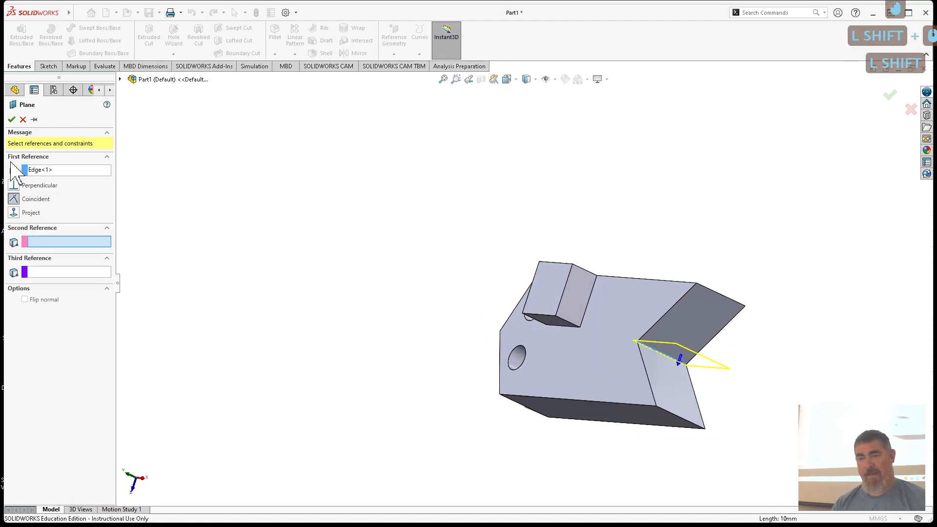
click(11, 120)
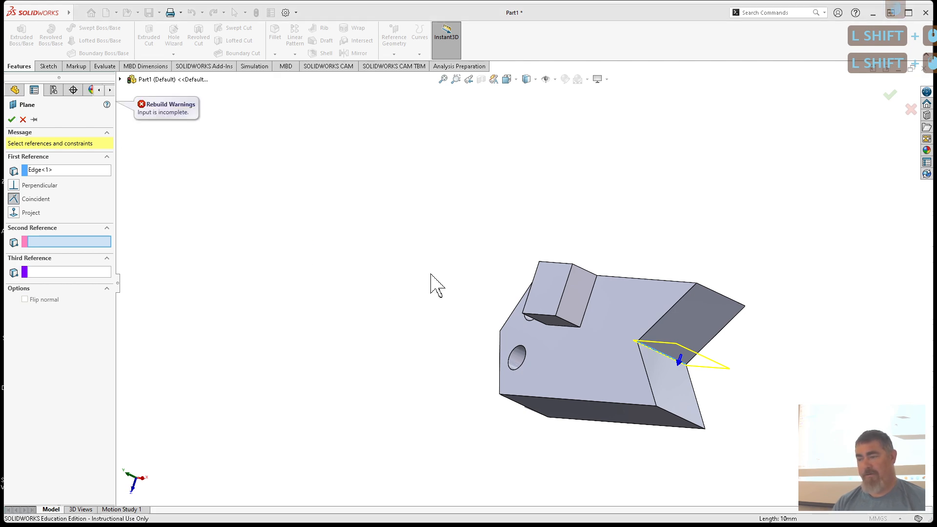
click(603, 419)
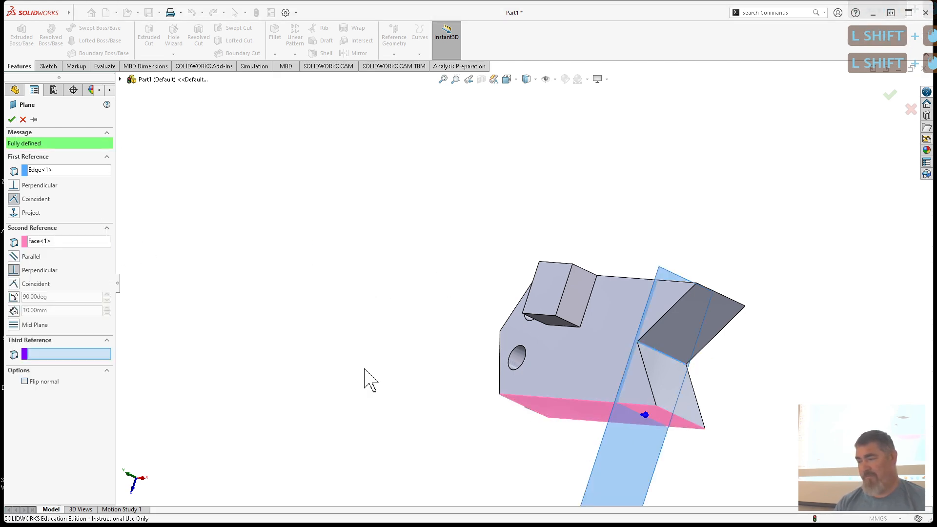
click(14, 270)
click(12, 120)
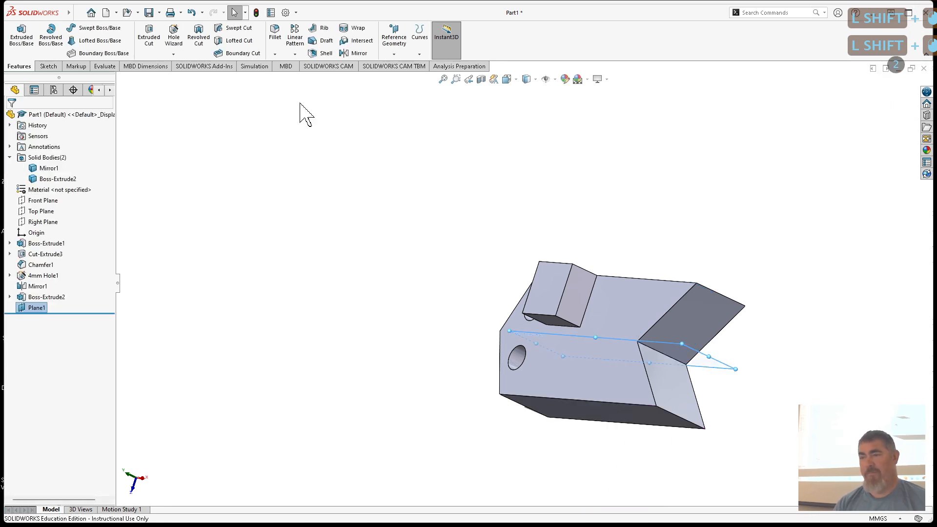
click(294, 157)
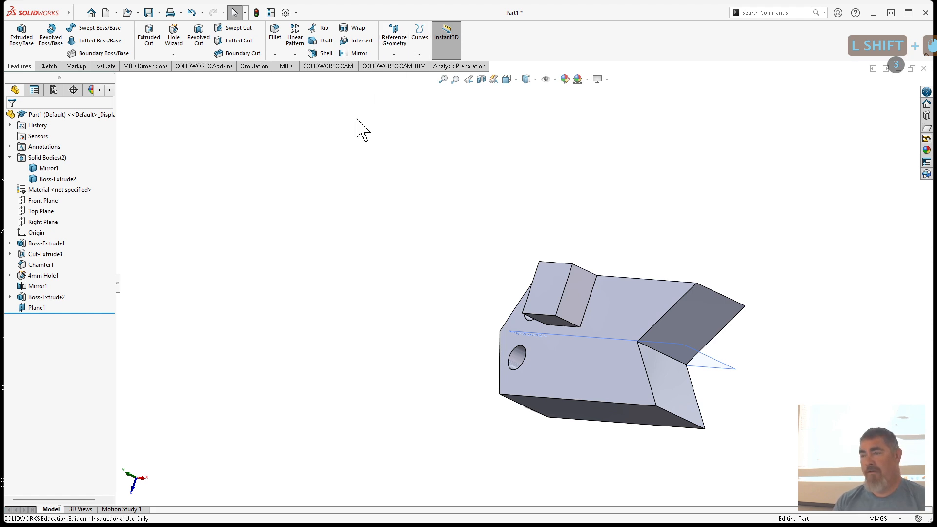
- Try to mirror the small block as a feature about the new center plane
click(356, 53)
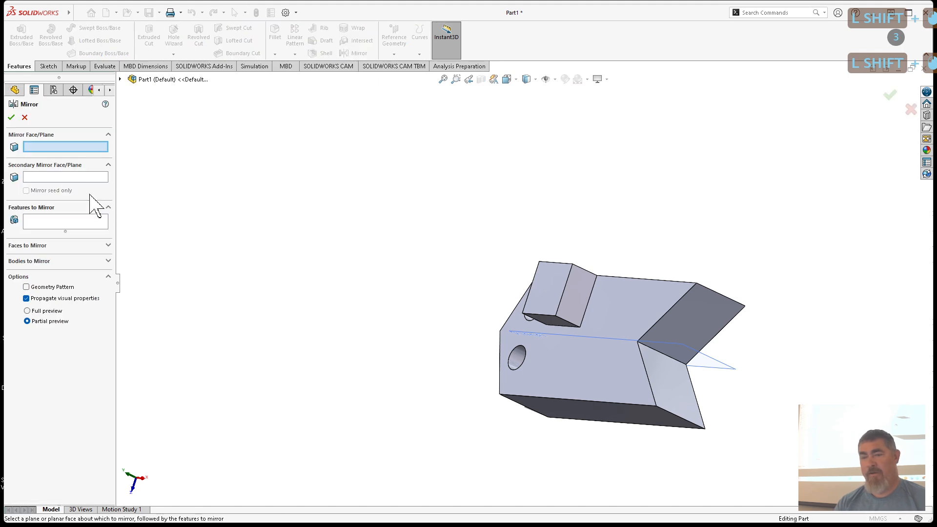
shift+click(725, 371)
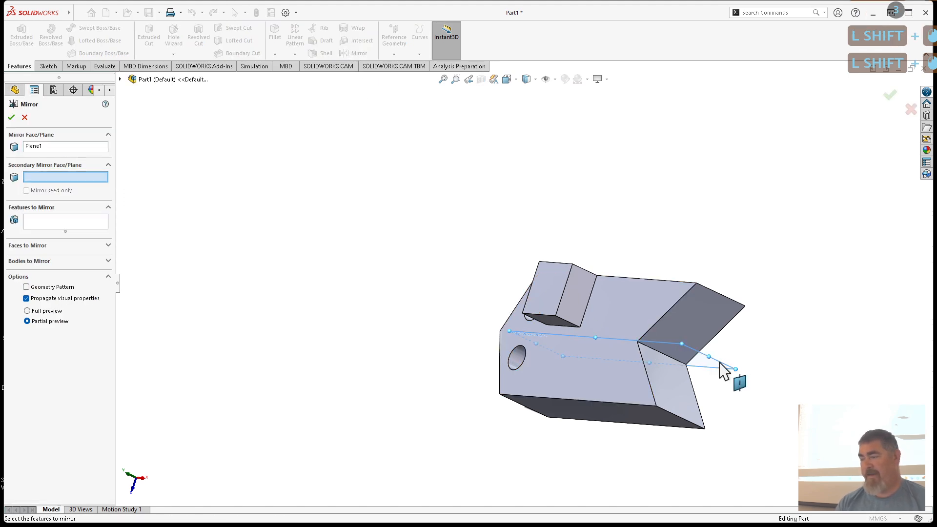
click(43, 225)
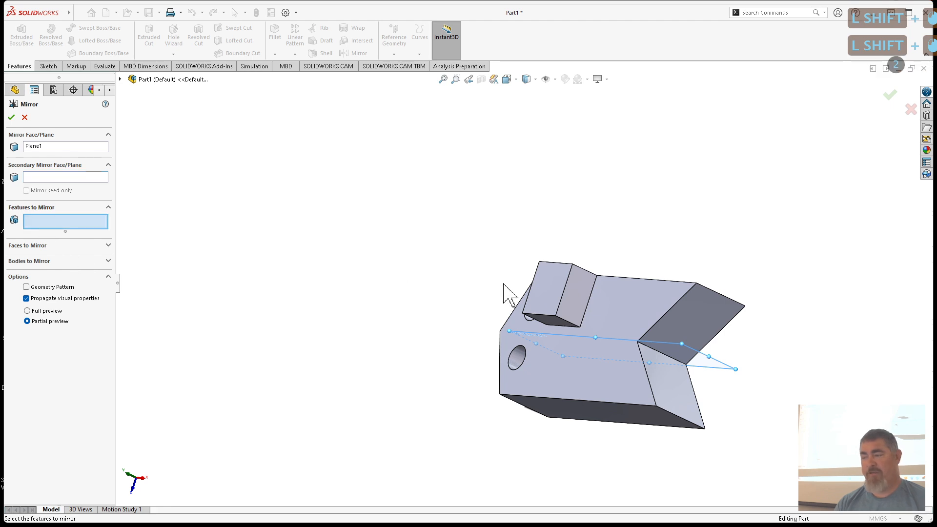
shift+click(576, 309)
click(12, 118)
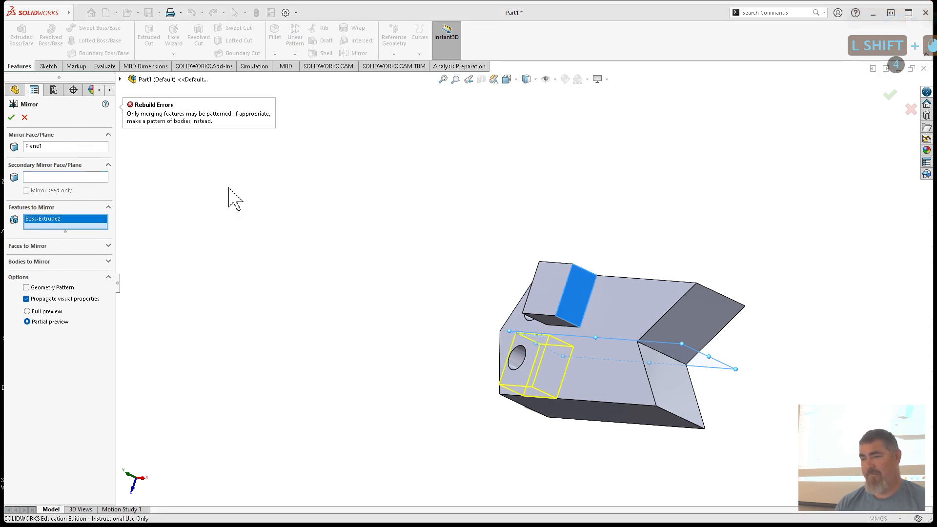
key(Escape)
key(Escape)
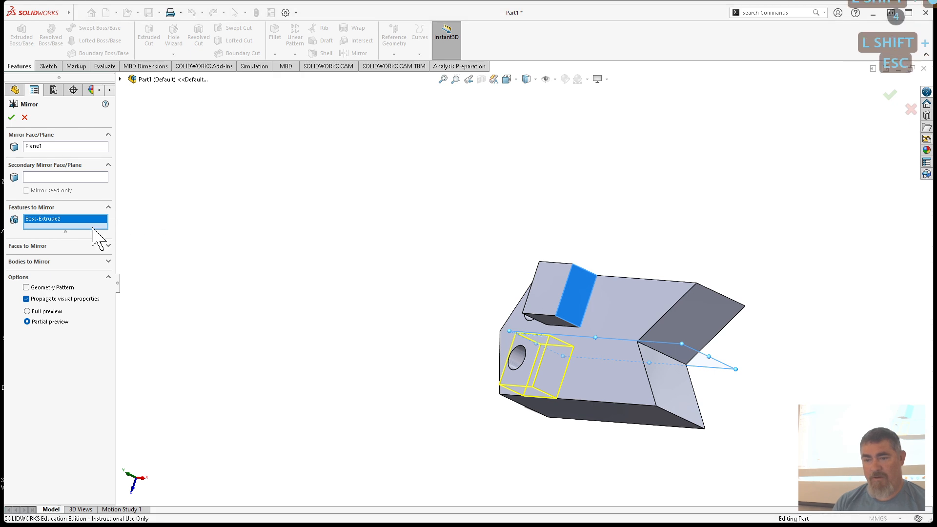
- Edit the small block's extrusion and enable Merge result
right_click(47, 297)
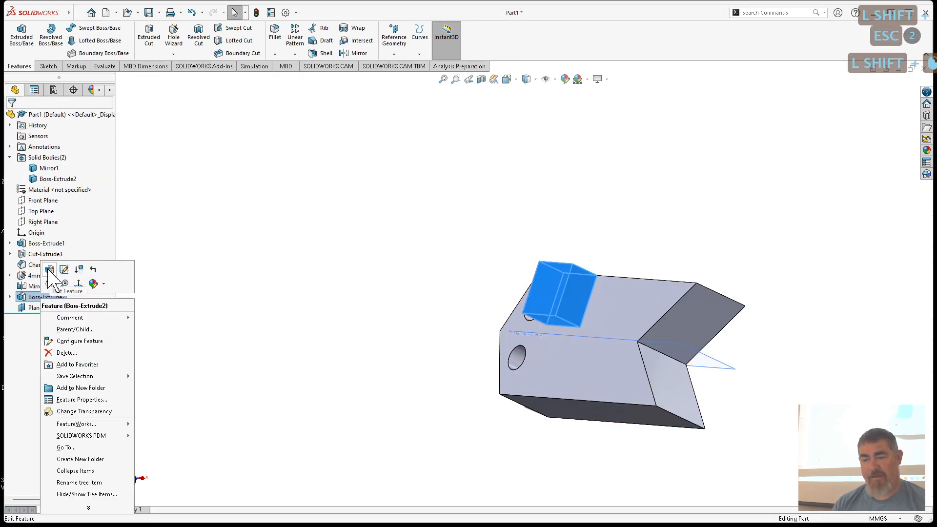
click(49, 269)
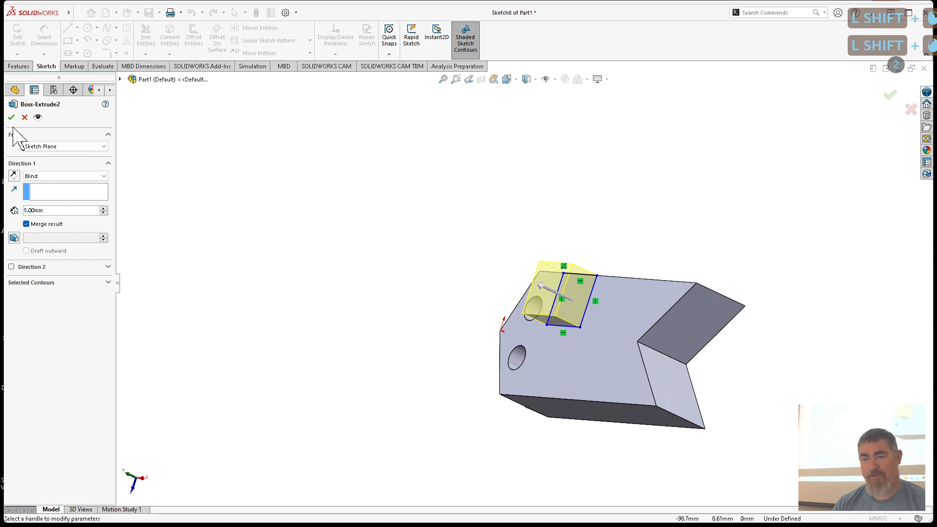
click(12, 117)
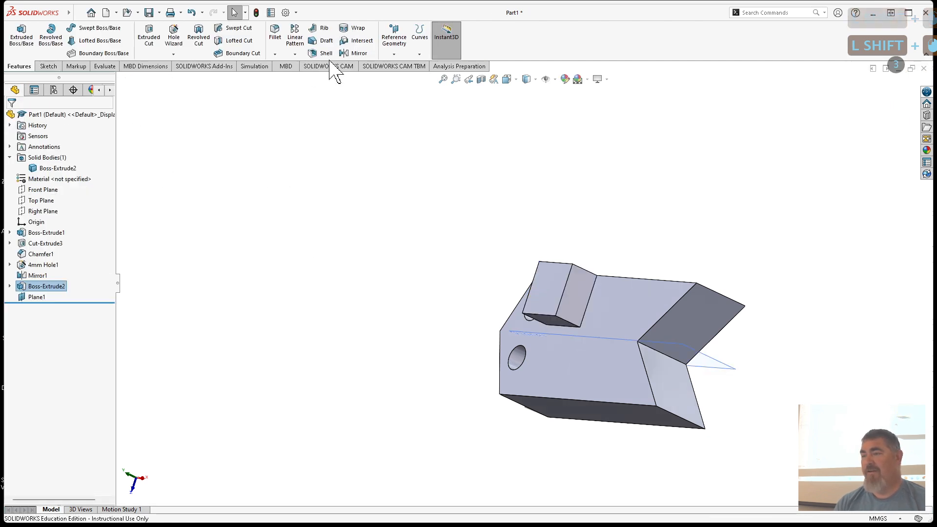
- Mirror the small block's extrusion feature about the center reference plane
click(356, 53)
click(706, 361)
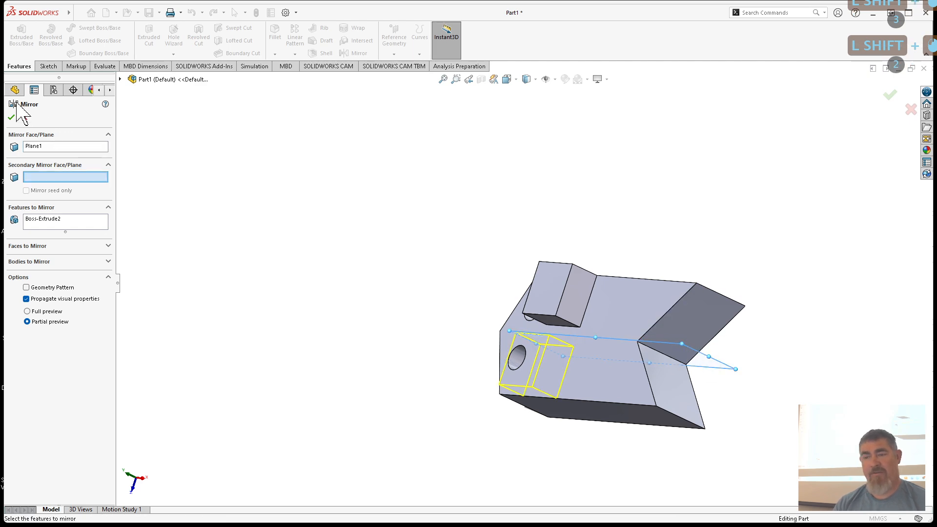
click(12, 118)
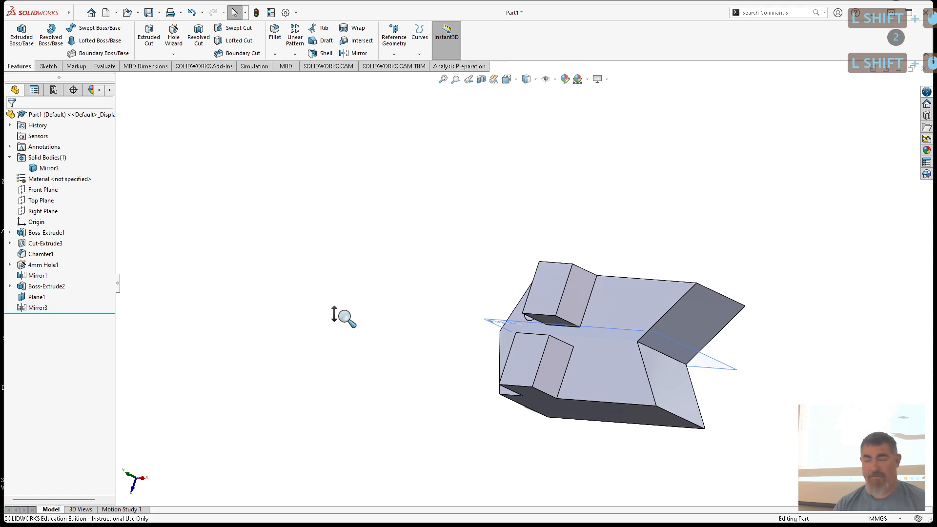
- Try mirroring the 4 mm hole about the small block's side face that faces the notch, and undo the mirror
middle_drag(345, 330, 418, 310)
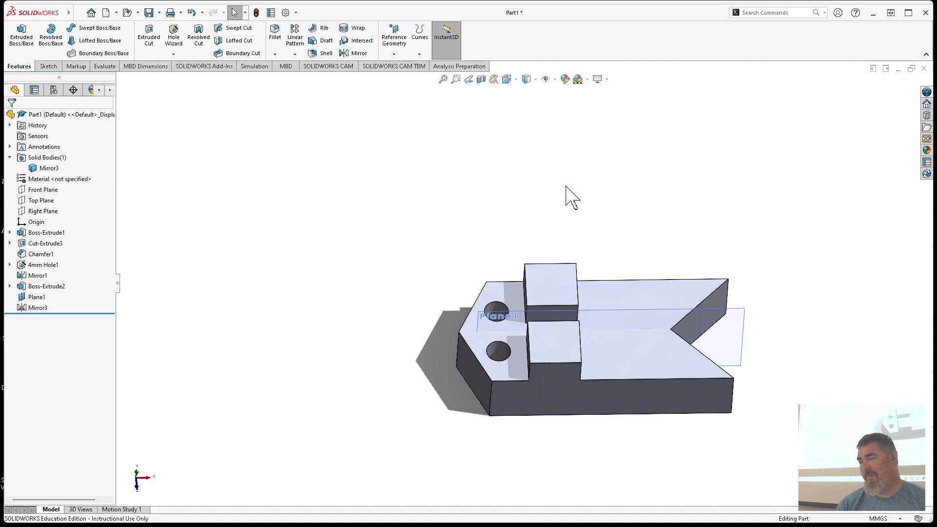
middle_drag(558, 226, 454, 231)
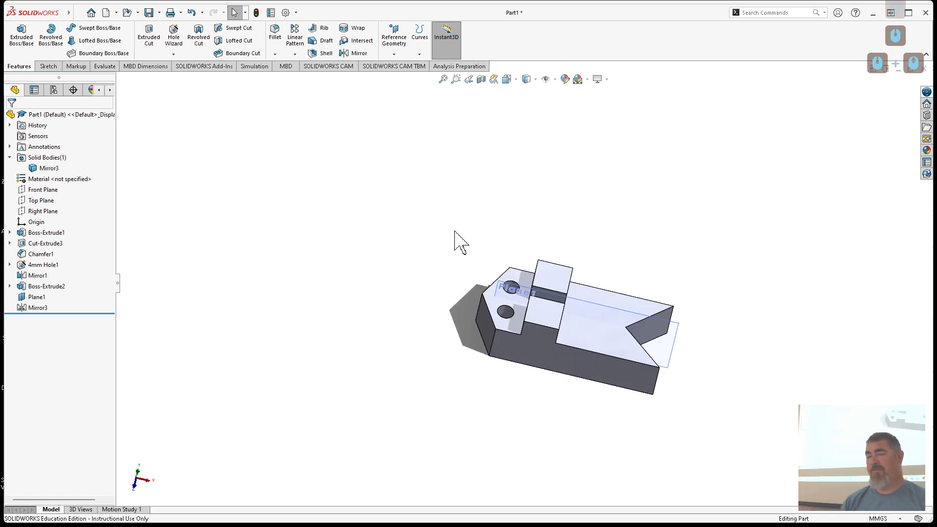
click(356, 53)
middle_drag(640, 347, 557, 331)
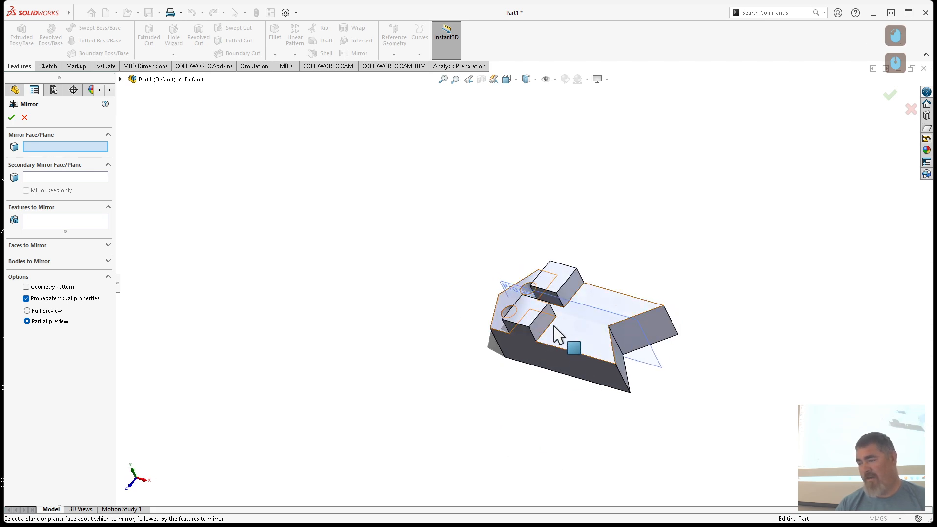
click(545, 331)
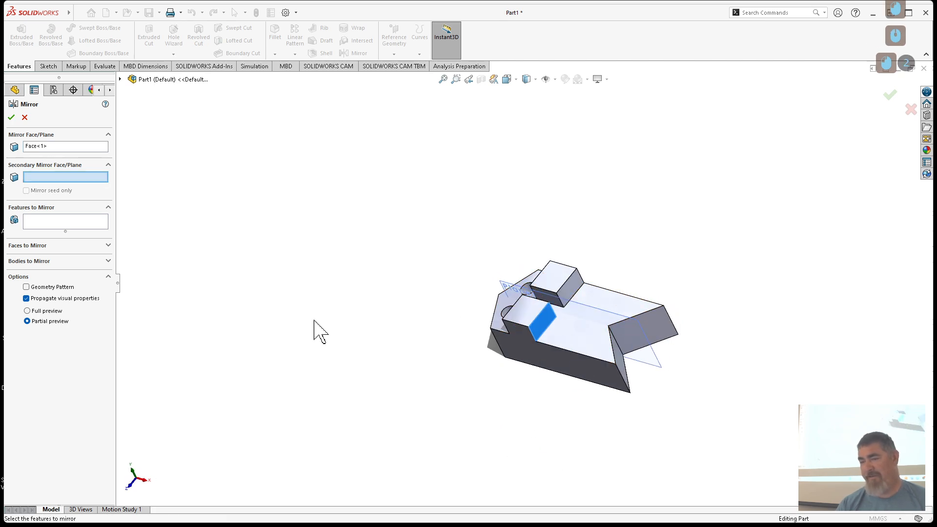
click(120, 80)
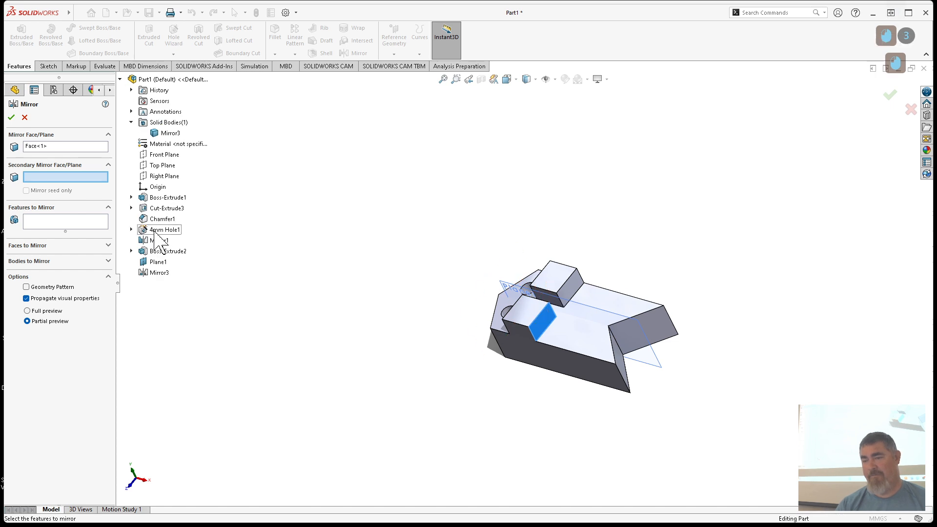
click(69, 223)
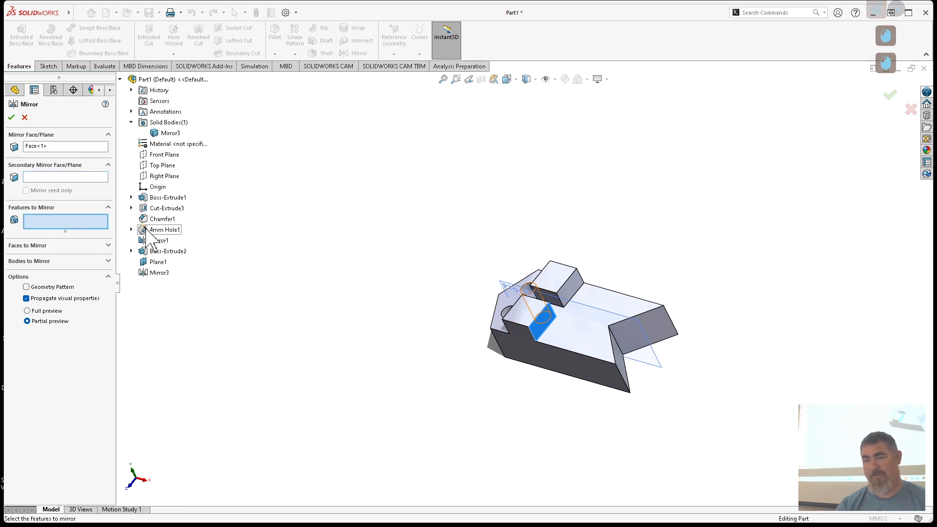
click(165, 229)
click(11, 117)
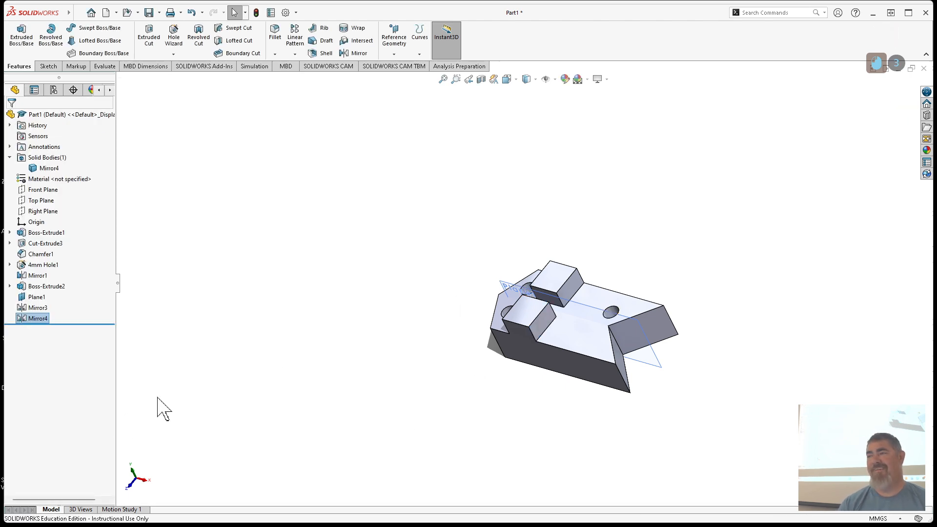
middle_drag(493, 396, 485, 477)
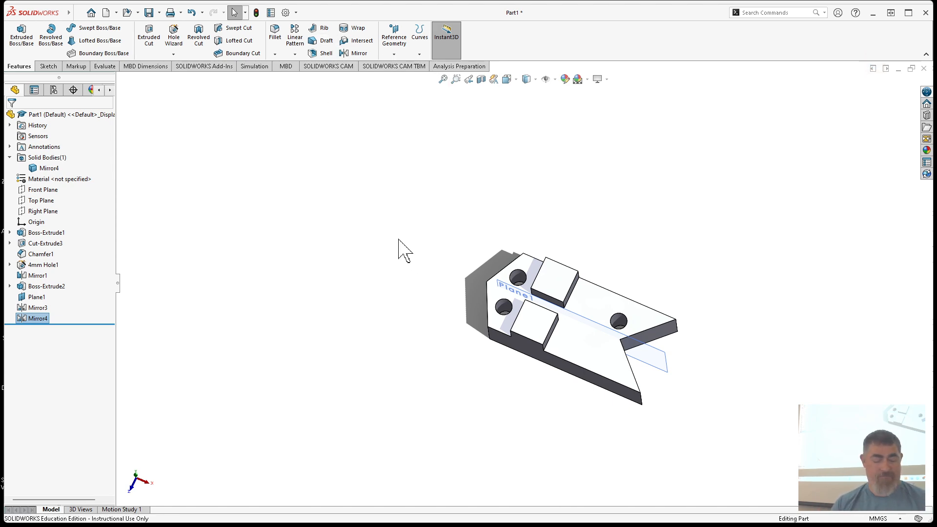
key(ctrl+z)
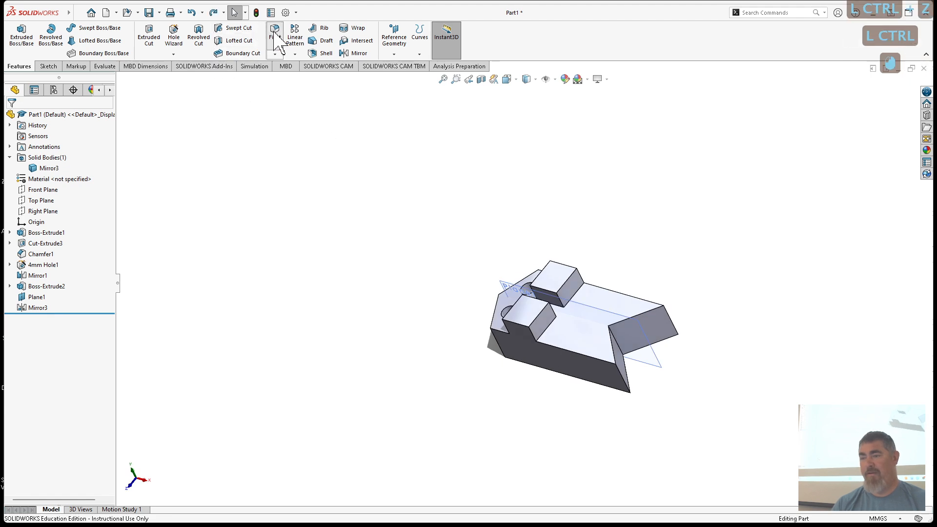
click(275, 33)
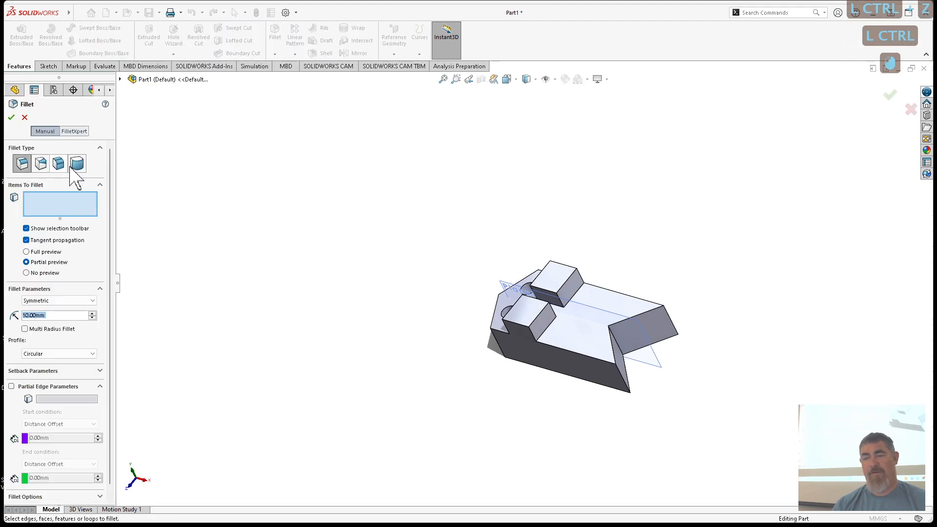
click(23, 165)
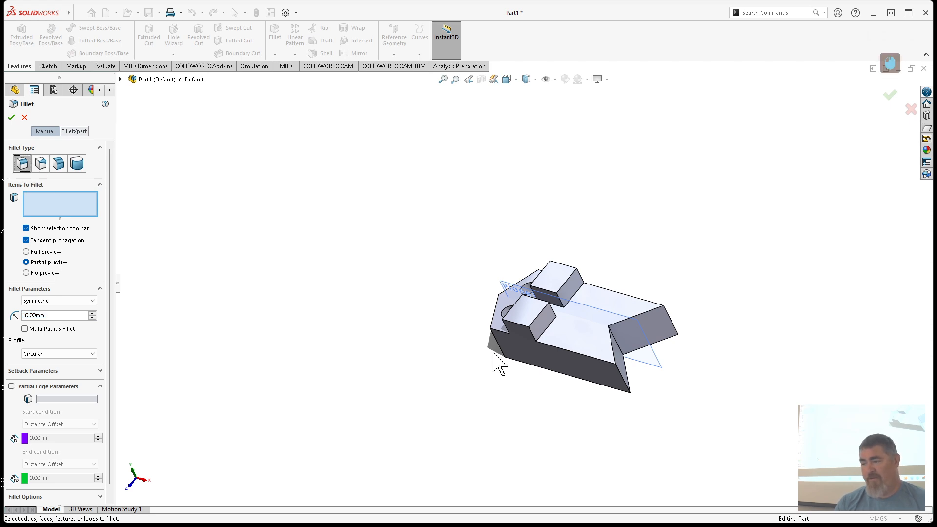
click(519, 323)
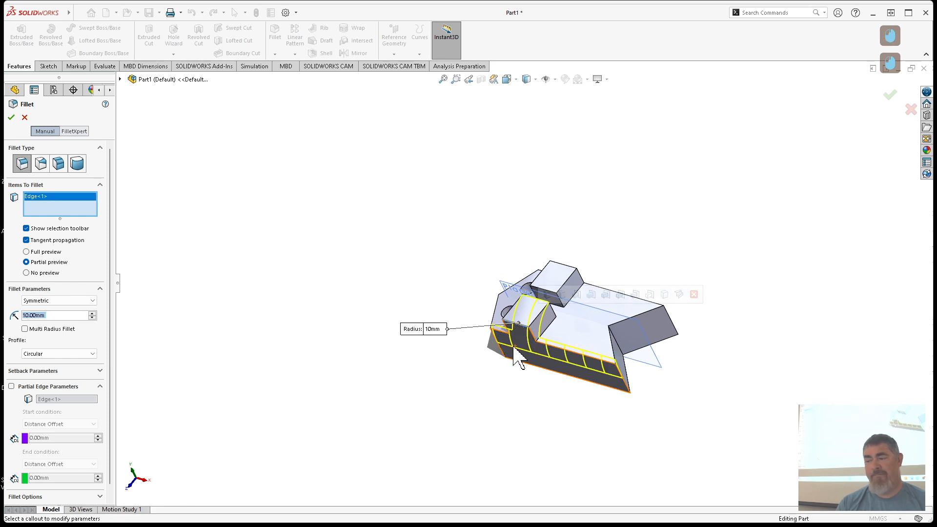
key(Escape)
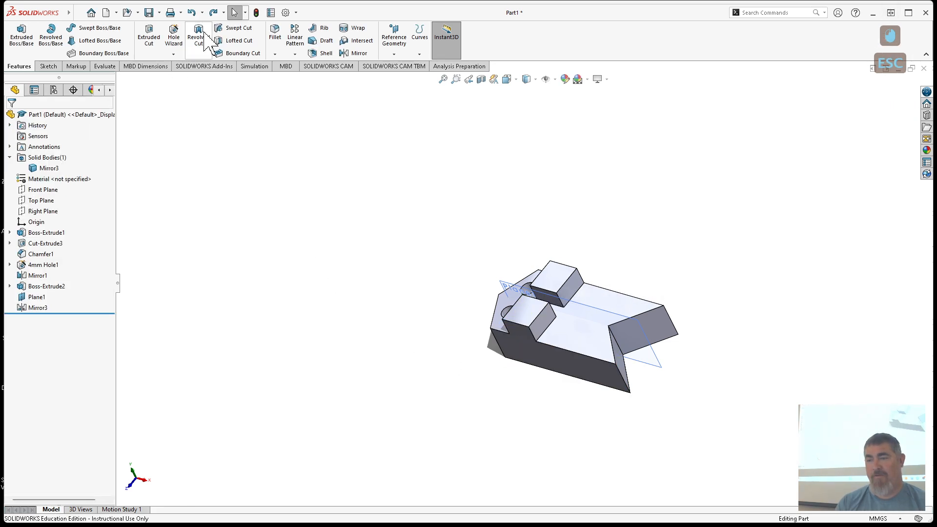
- Round the far small block's inner end with a full round fillet between its two opposite side faces
click(277, 34)
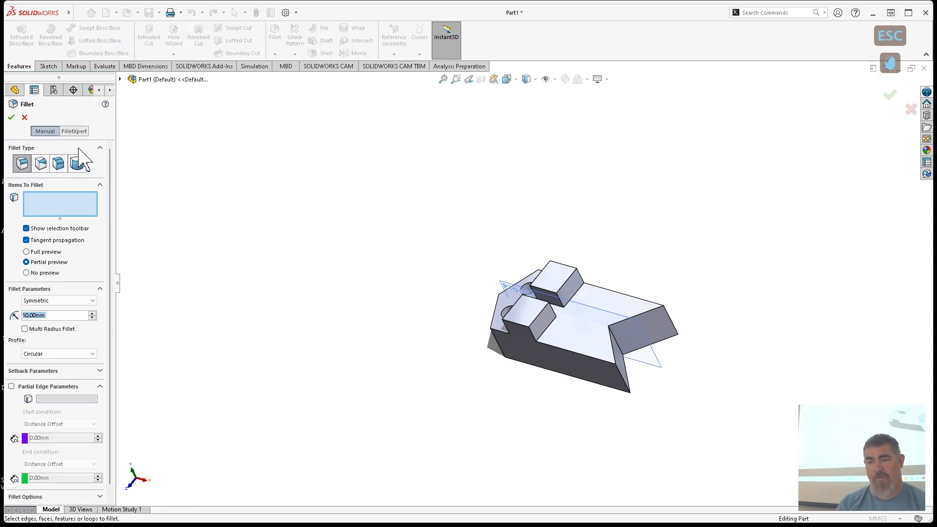
click(80, 168)
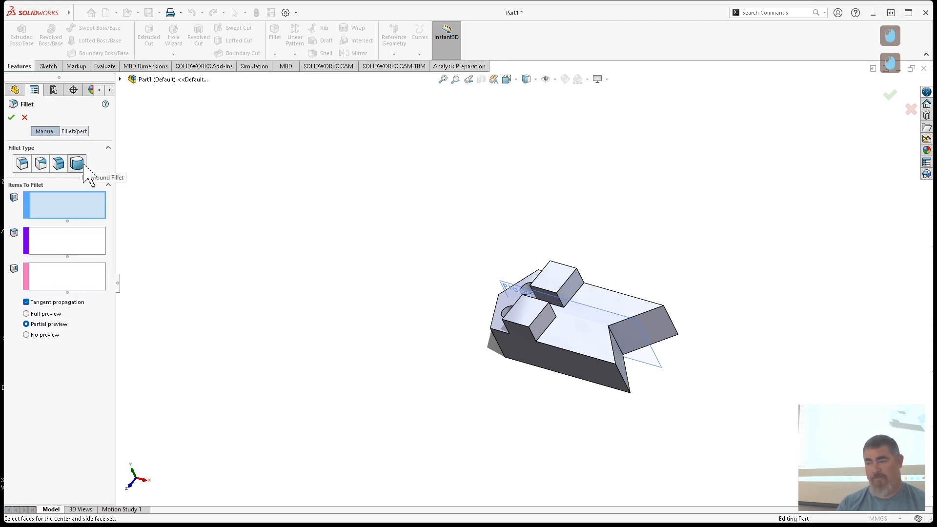
scroll(490, 261, down, 4)
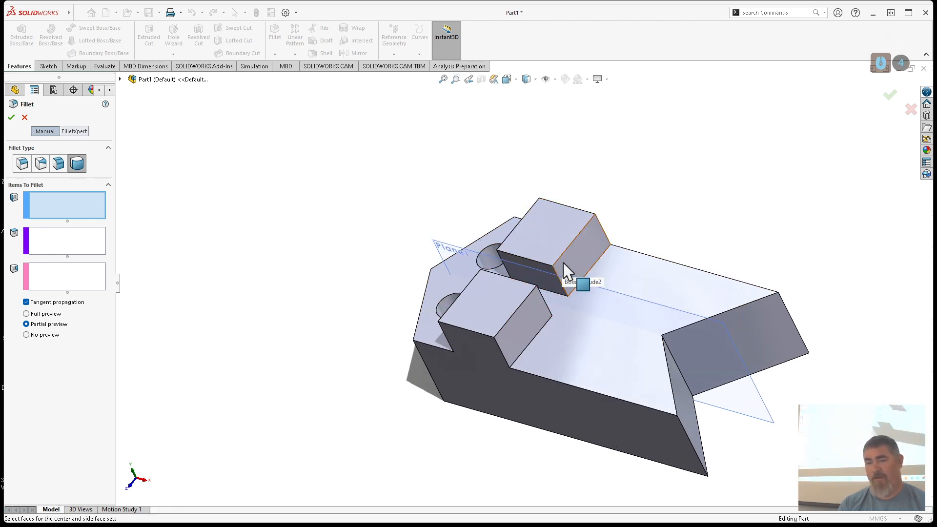
click(579, 269)
click(83, 251)
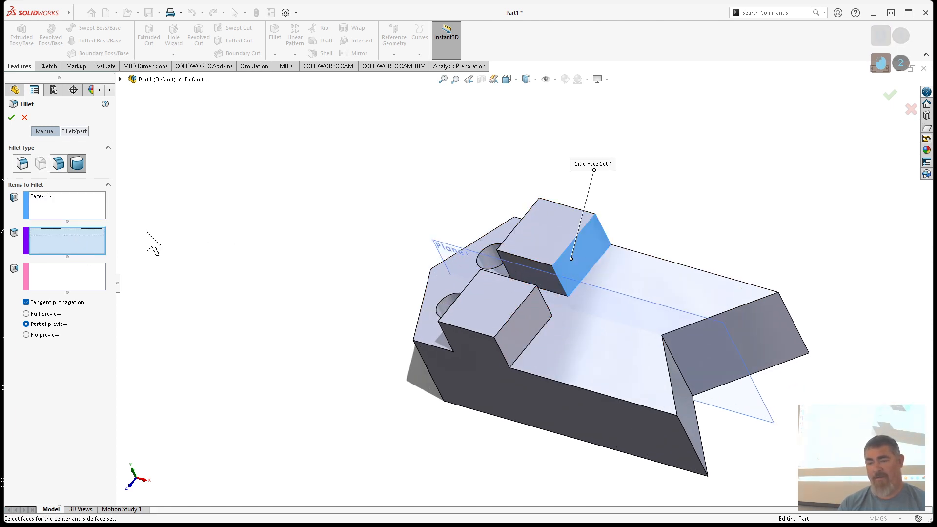
click(517, 259)
middle_drag(486, 291, 559, 352)
click(63, 278)
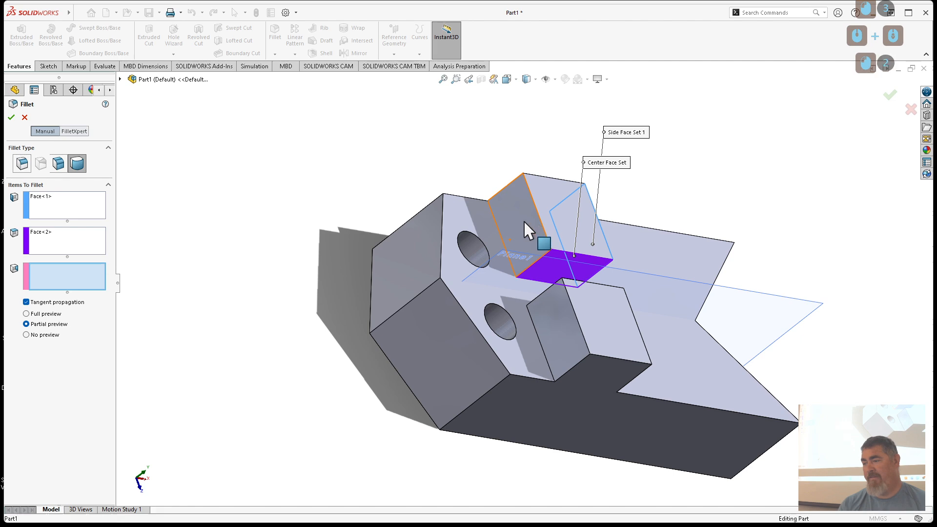
click(523, 220)
middle_drag(255, 321, 324, 297)
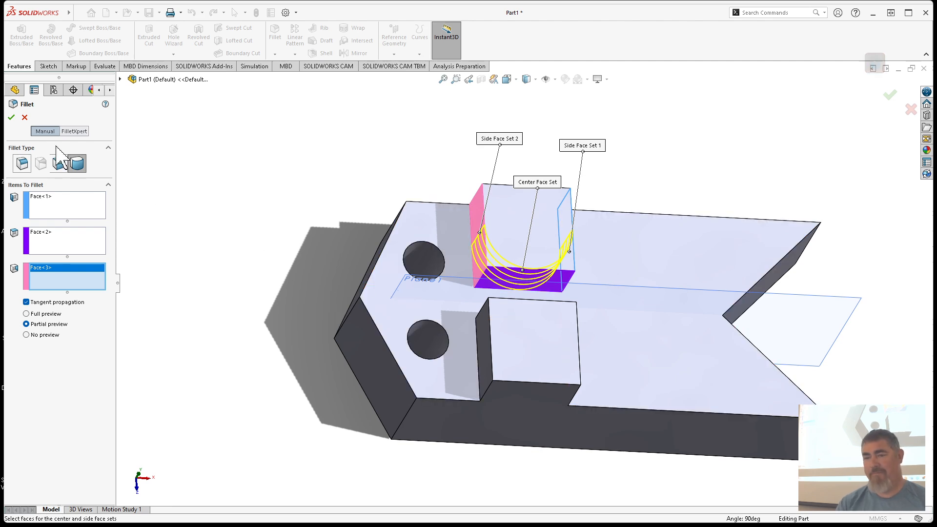
click(12, 117)
- Try a symmetric 10 mm face fillet between the two angled faces of the notch
middle_drag(493, 364, 433, 349)
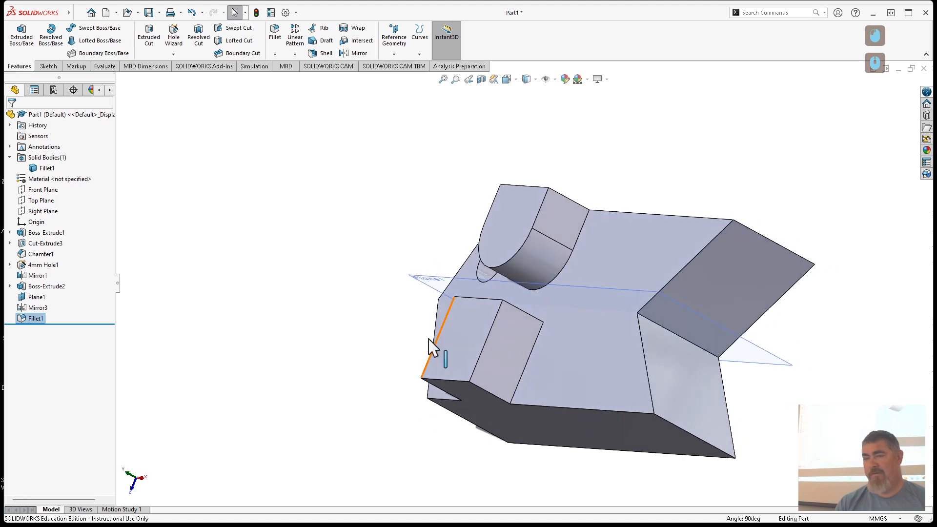
click(275, 33)
click(58, 164)
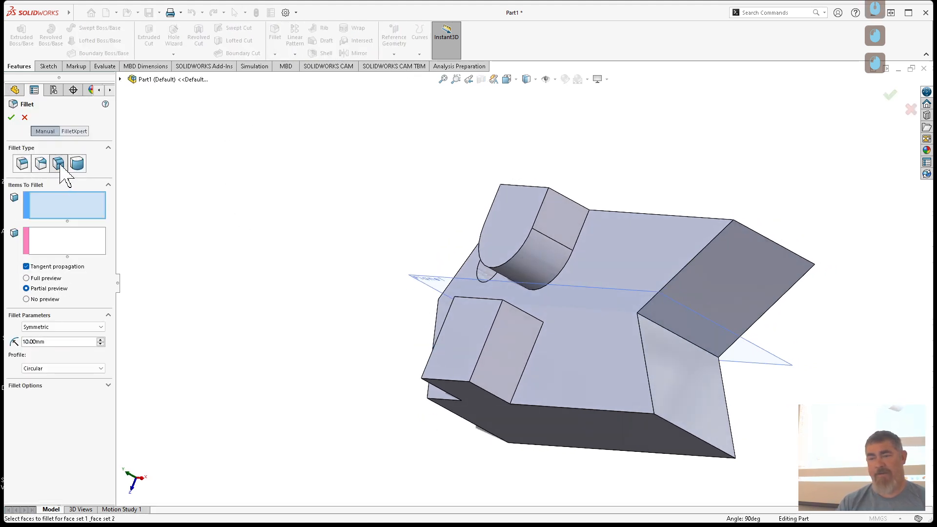
click(736, 293)
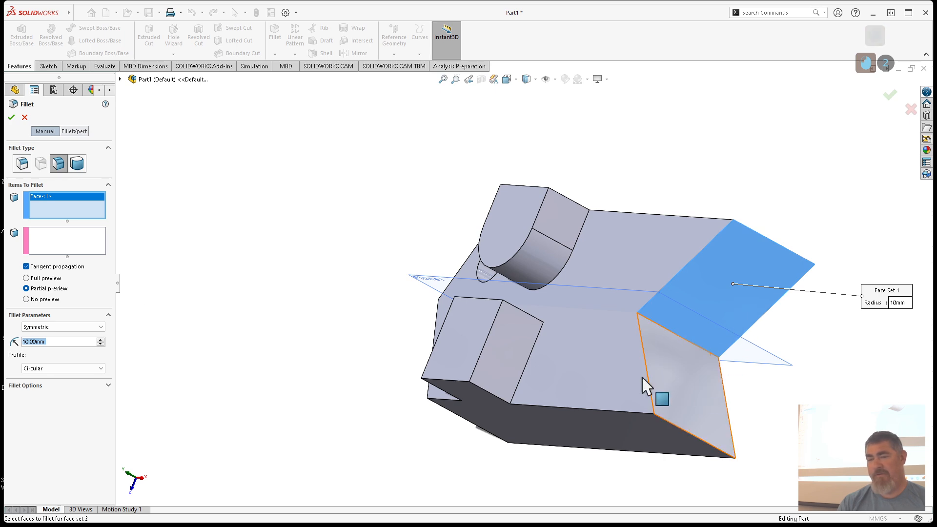
click(59, 246)
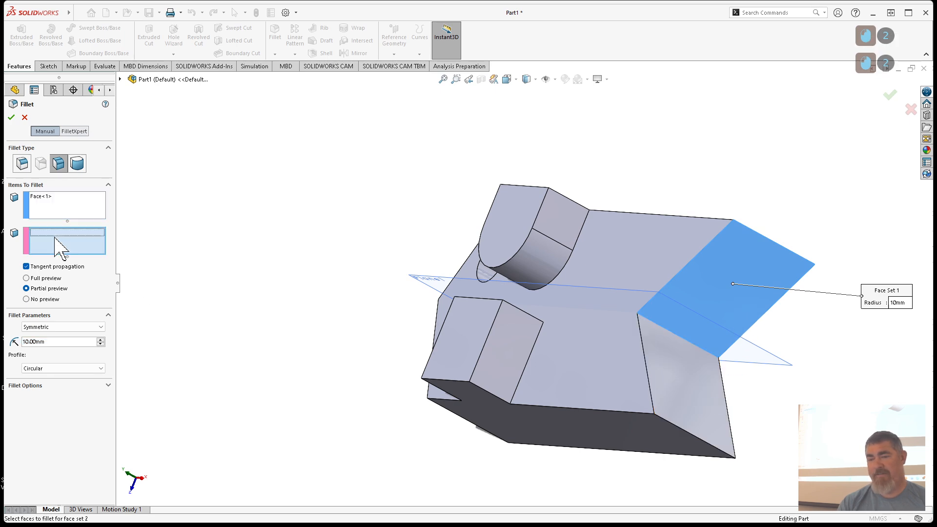
click(703, 379)
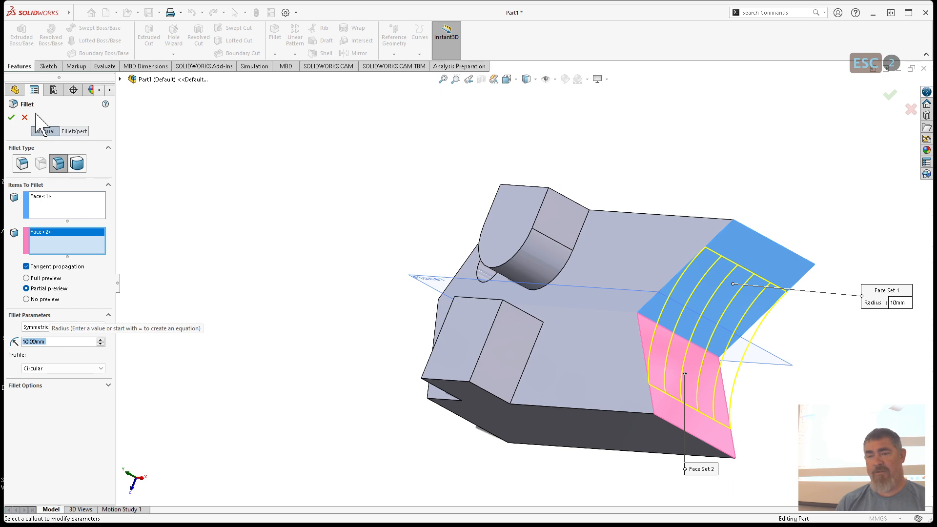
click(11, 117)
key(Escape)
key(Escape)
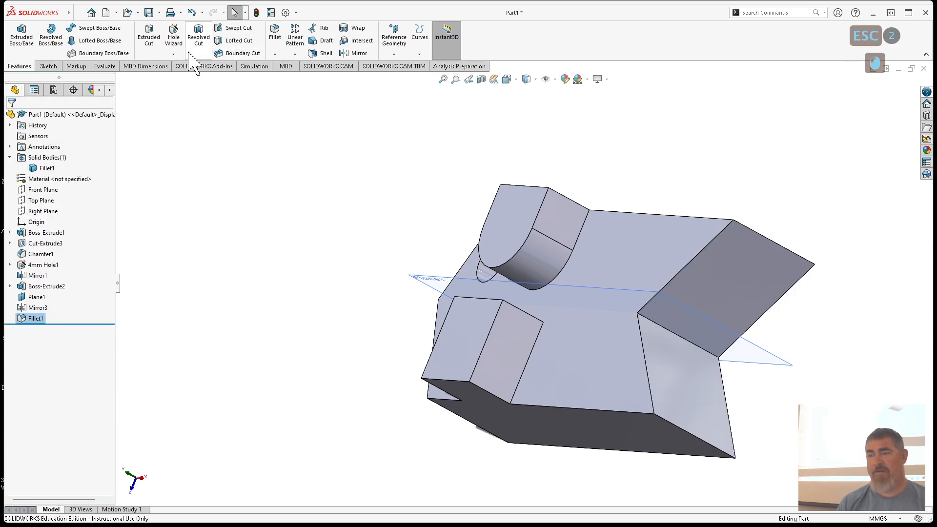
- Cut a #6 loose-fit ANSI Inch screw clearance hole through all at the notch's inner corner
click(174, 43)
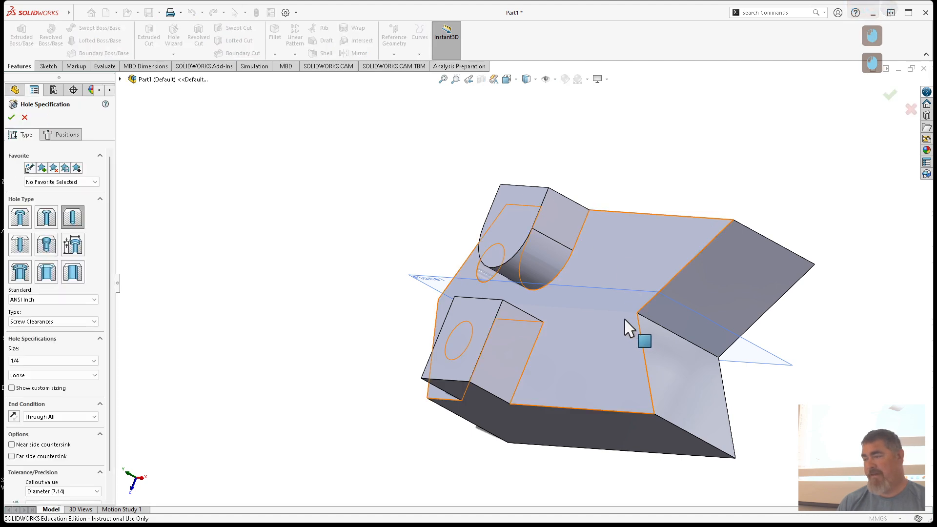
click(71, 137)
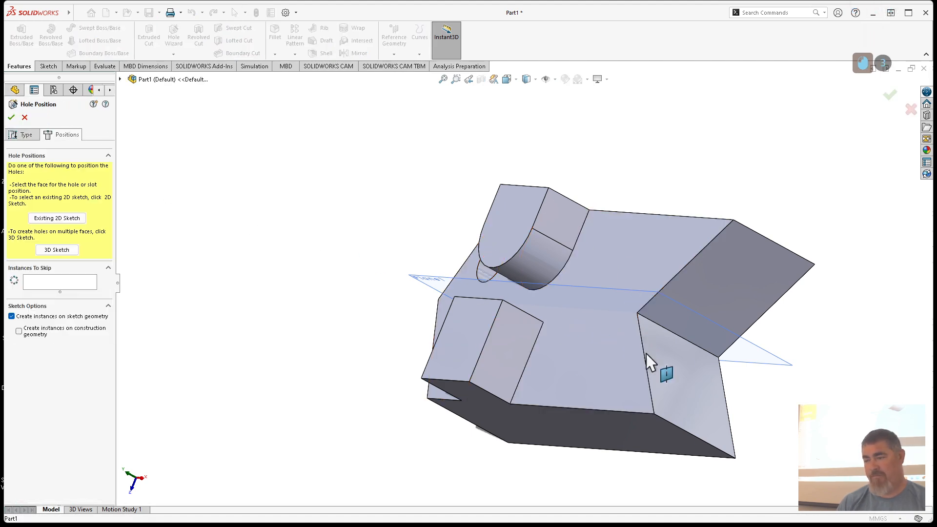
click(635, 313)
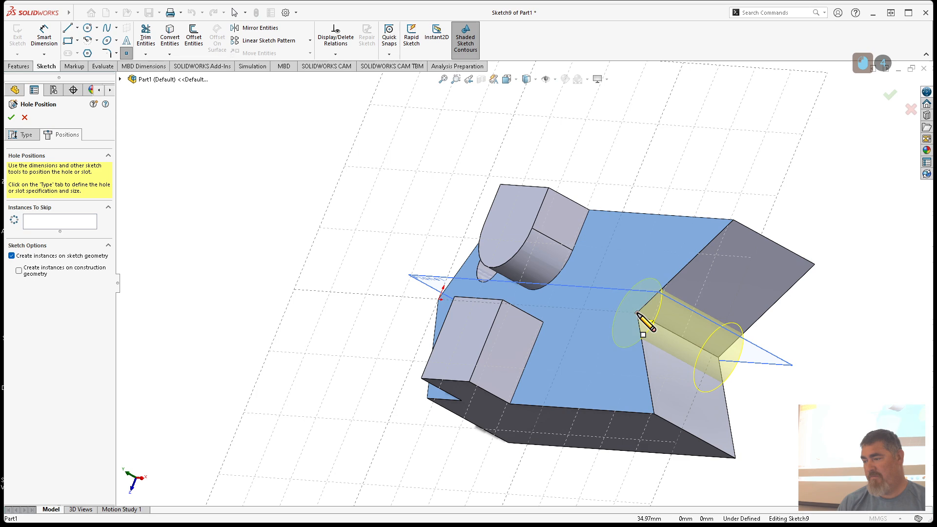
click(638, 313)
click(22, 135)
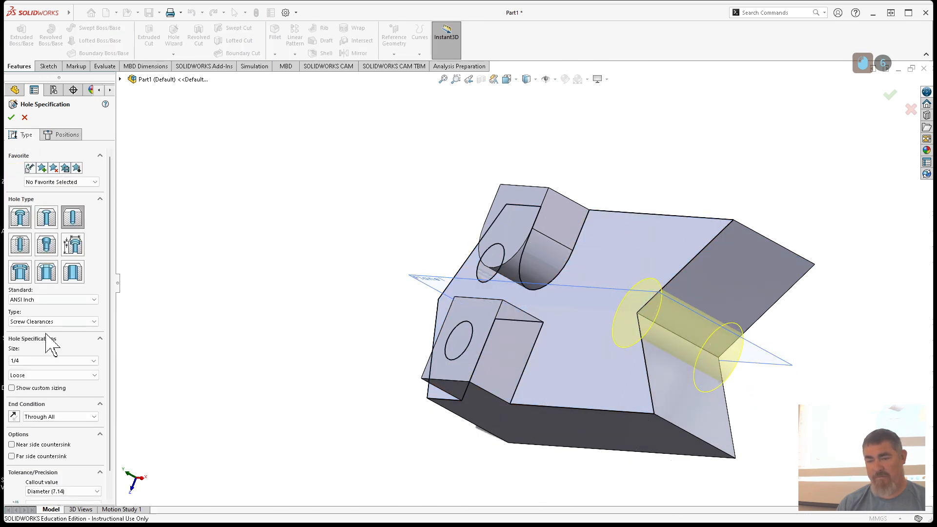
click(27, 360)
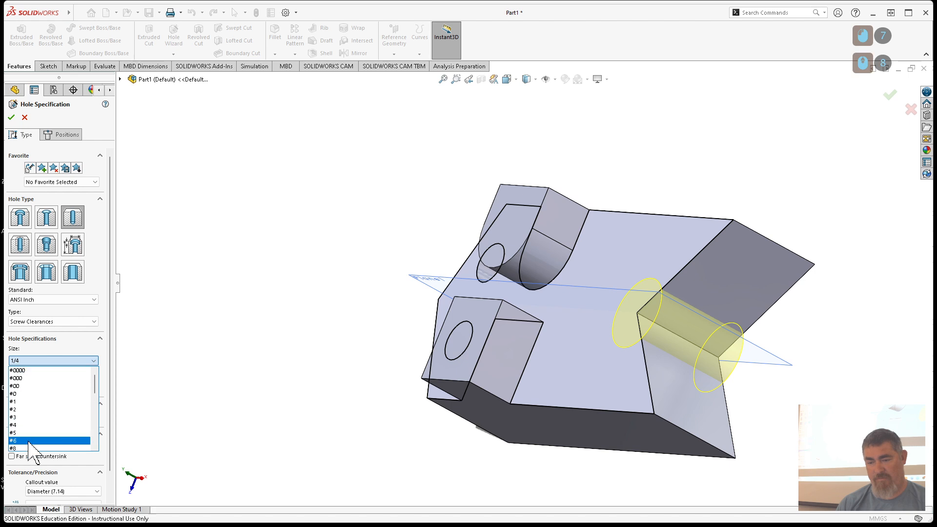
click(36, 407)
click(11, 118)
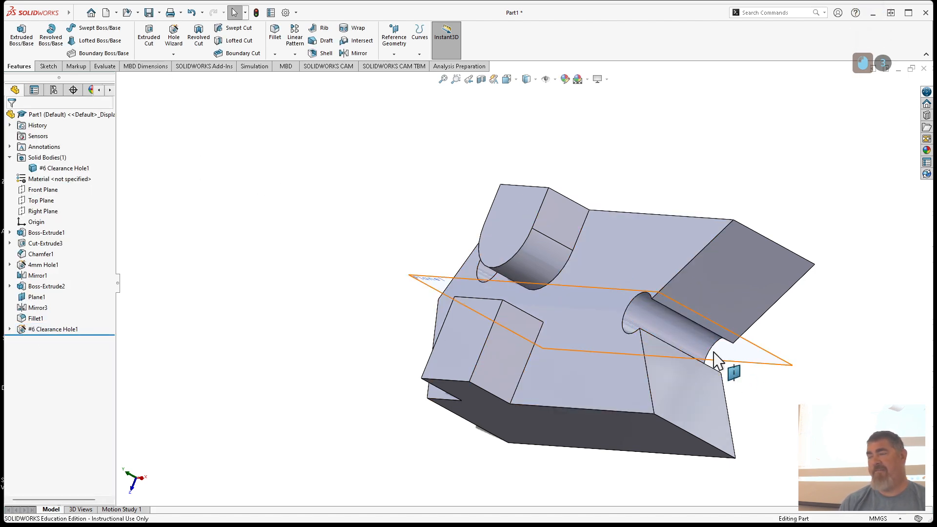
click(355, 189)
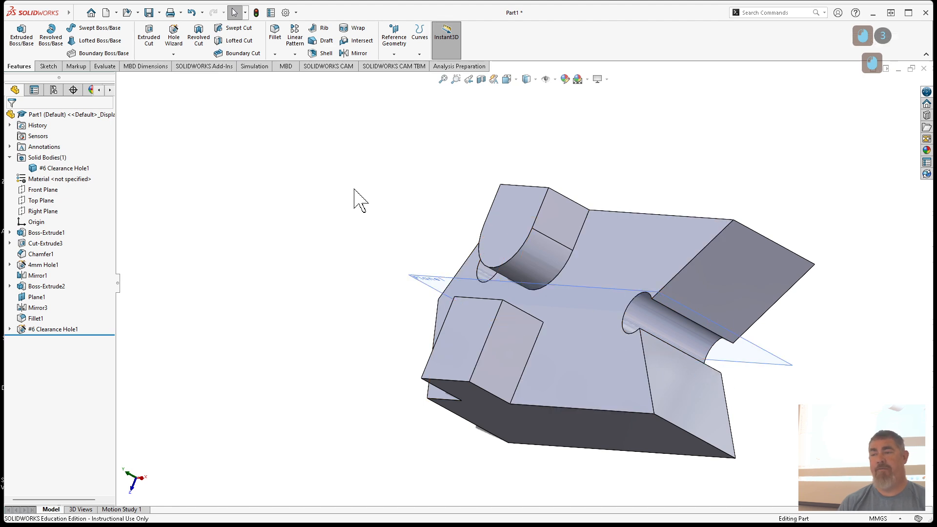
- Create a symmetric 5 mm circular face fillet between the notch's two angled faces, spanning the clearance hole at their inner corner
click(274, 32)
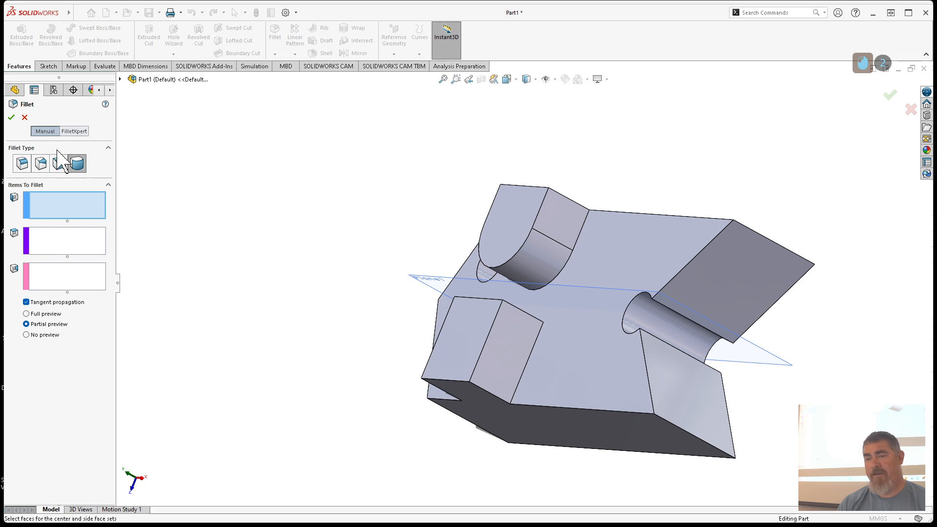
click(58, 163)
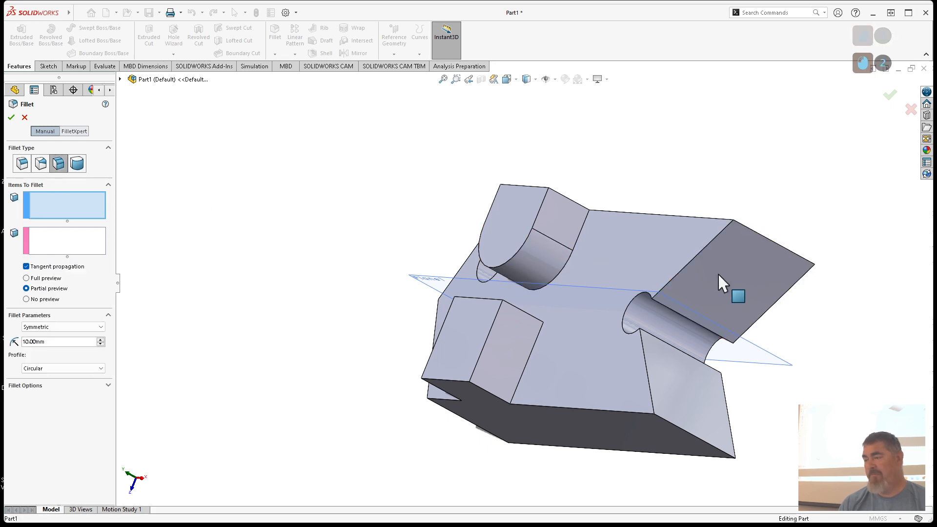
click(719, 274)
click(73, 244)
click(697, 413)
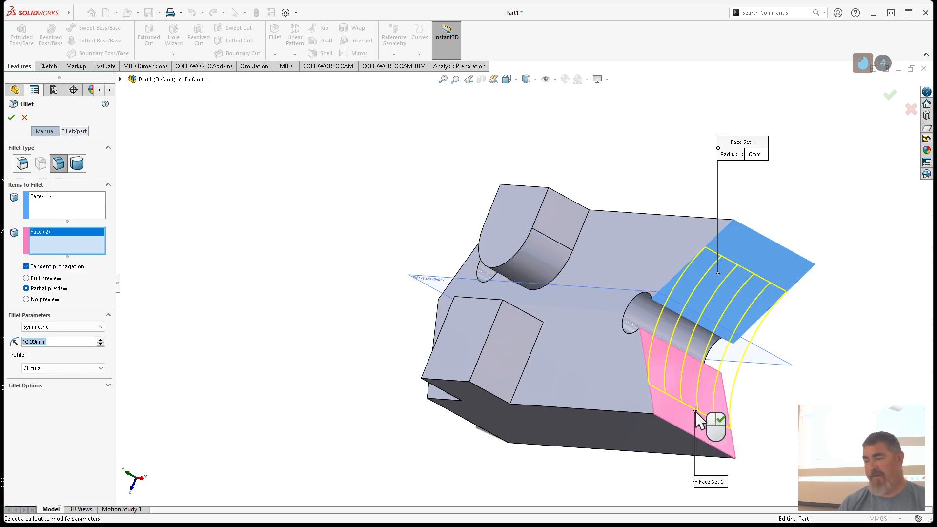
click(101, 346)
click(100, 345)
click(100, 344)
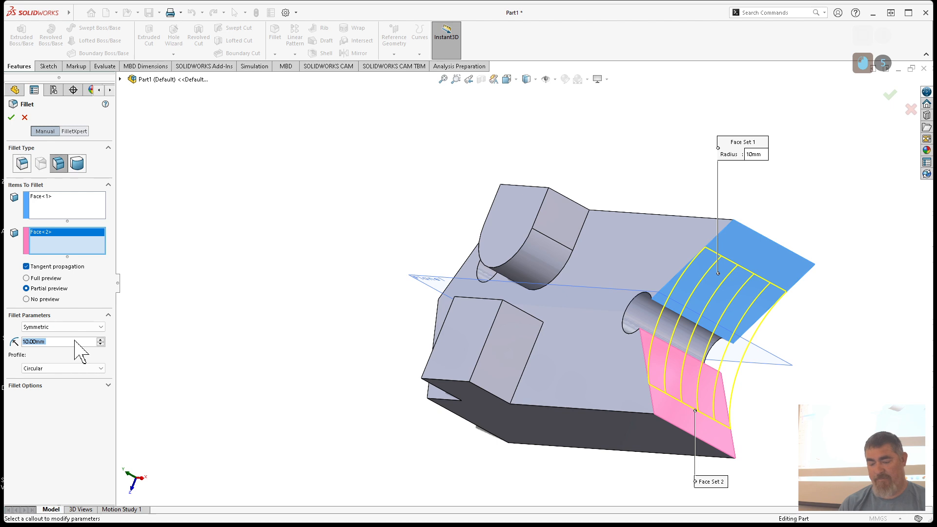
text(5)
key(Return)
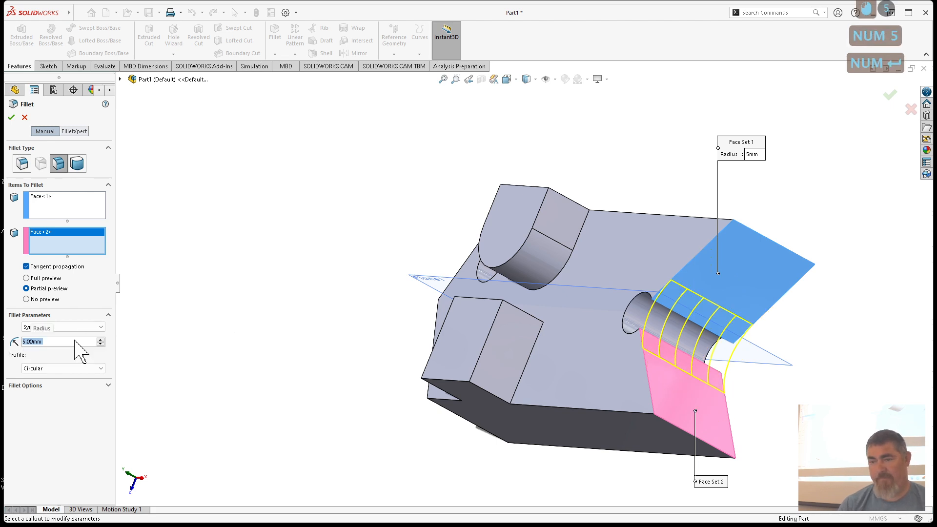
click(11, 117)
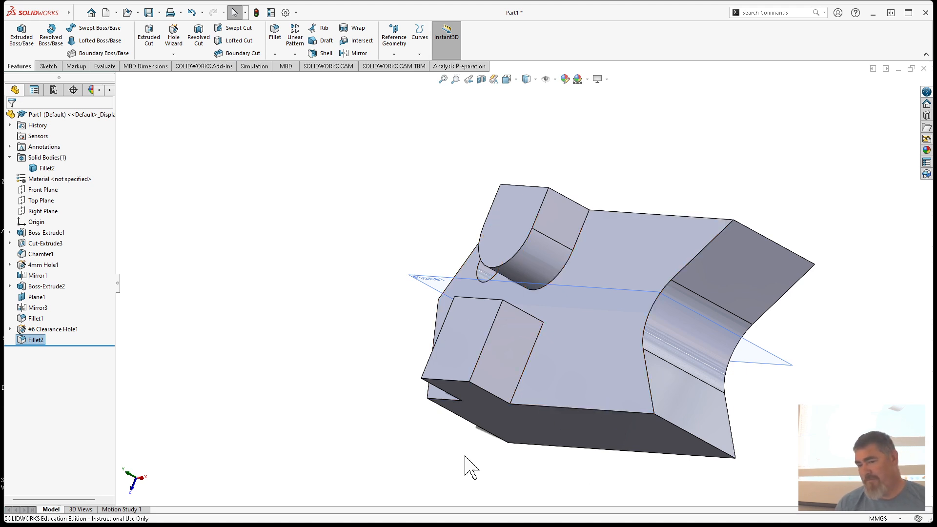
click(327, 356)
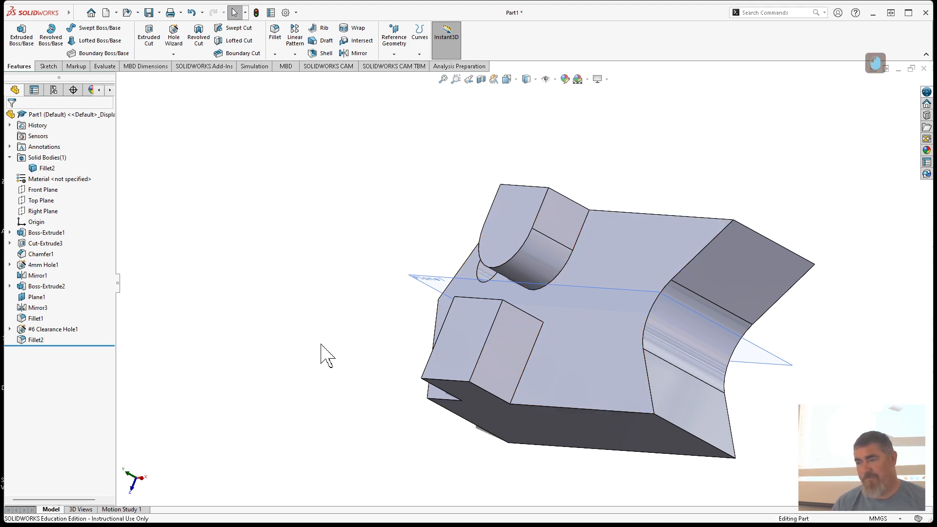
click(295, 54)
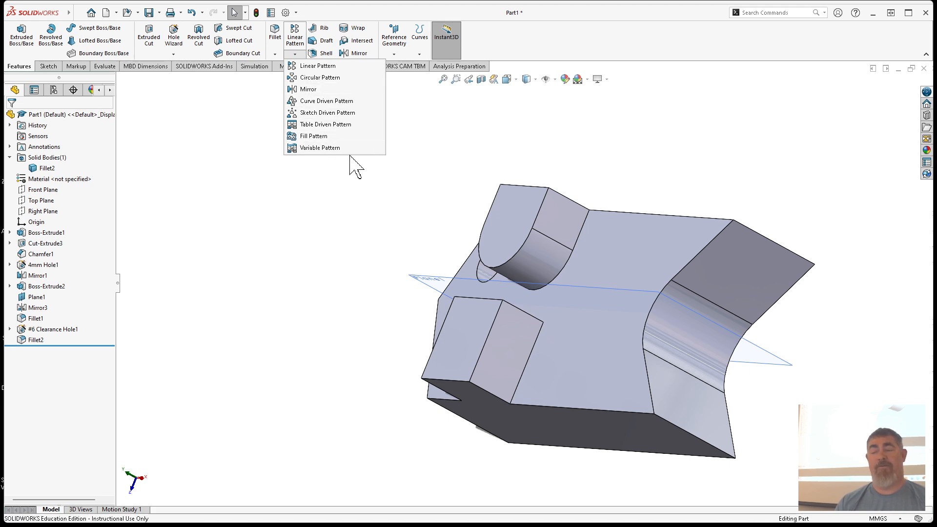
click(291, 326)
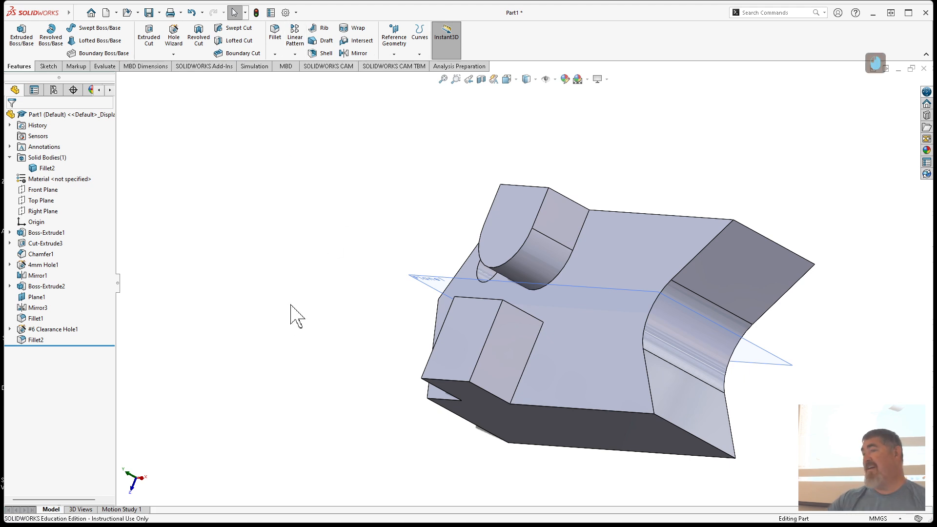